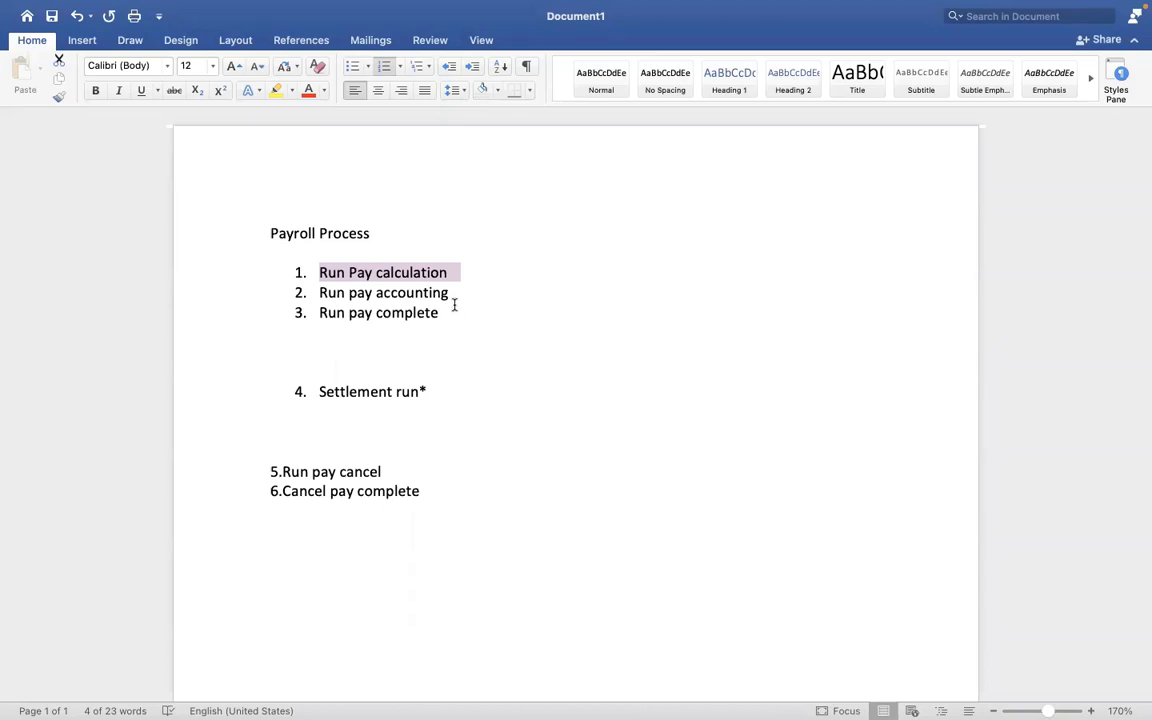
left_click(467, 347)
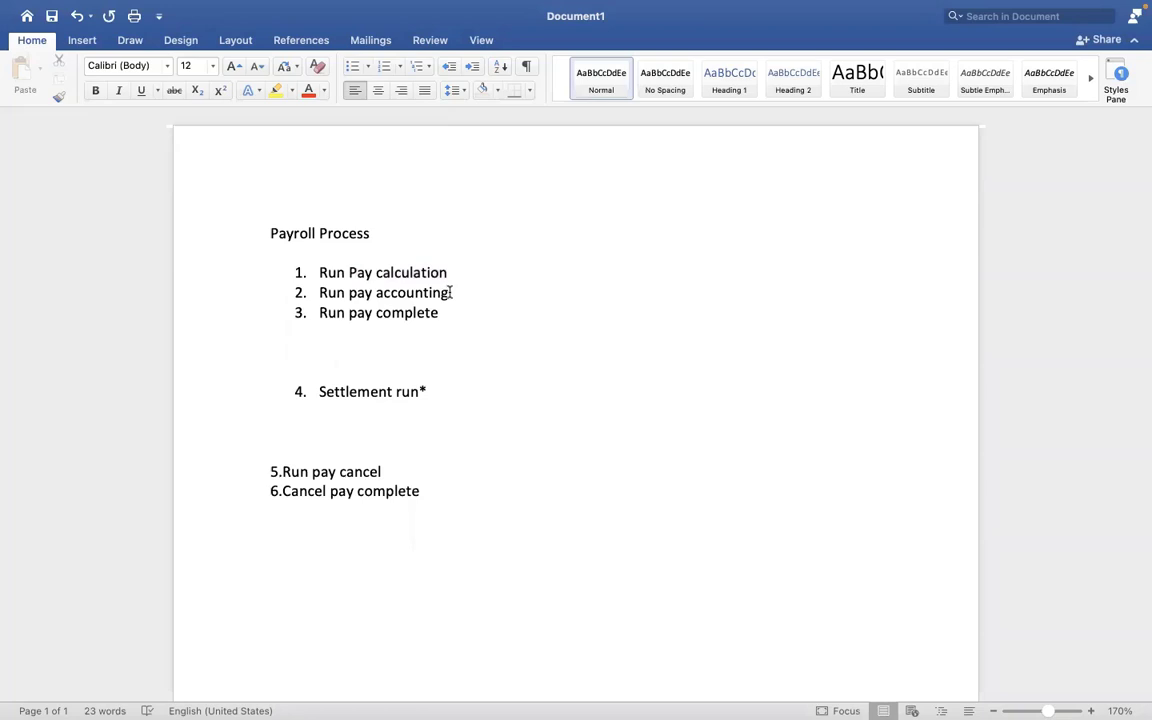
left_click_drag(452, 292, 321, 296)
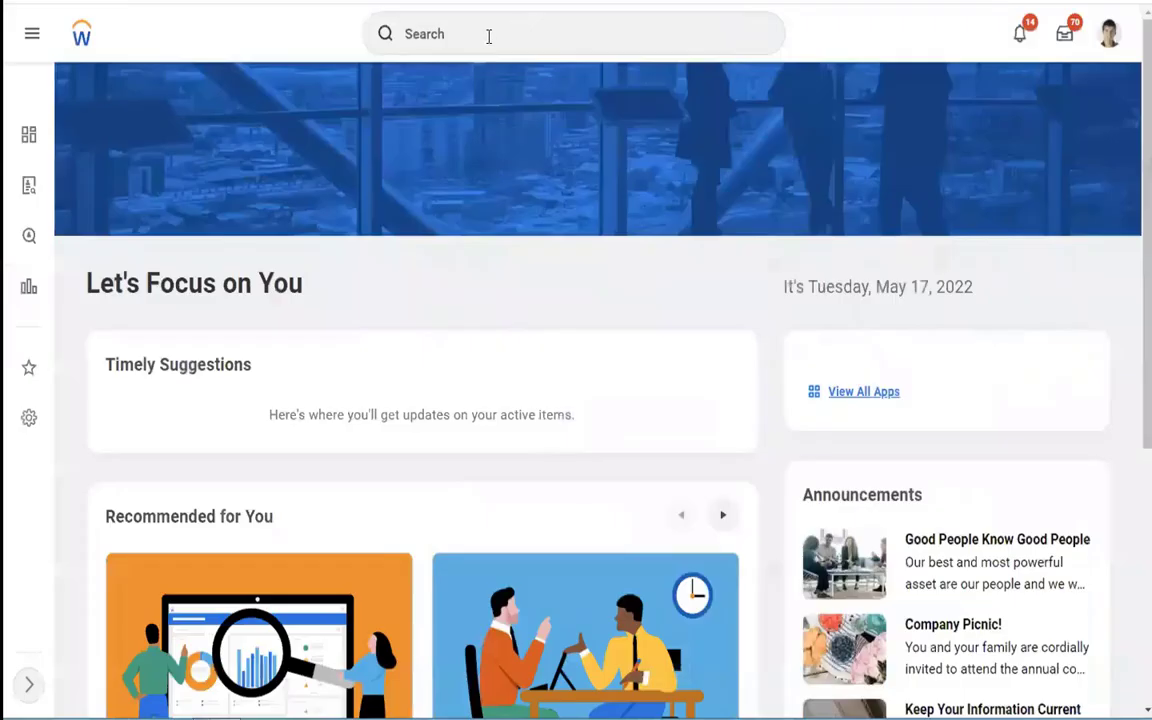
Step: Switch to Workday and open the Run Pay Calculation task
left_click(489, 38)
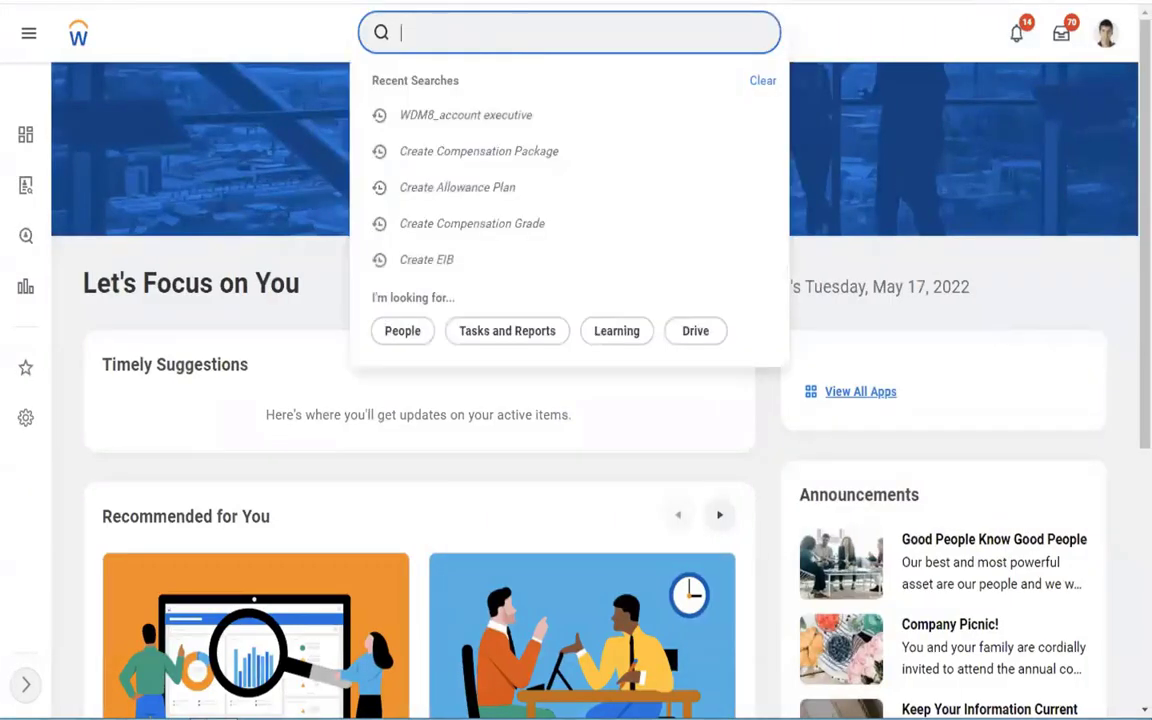
type("run pay calcu")
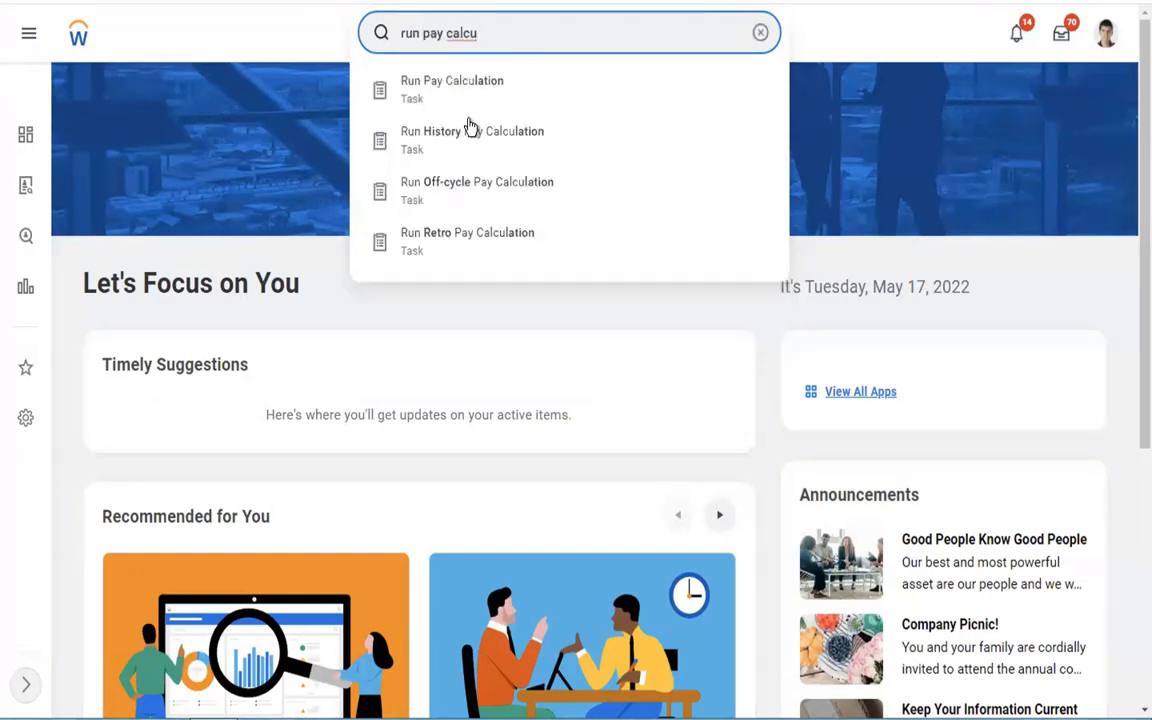
left_click(445, 105)
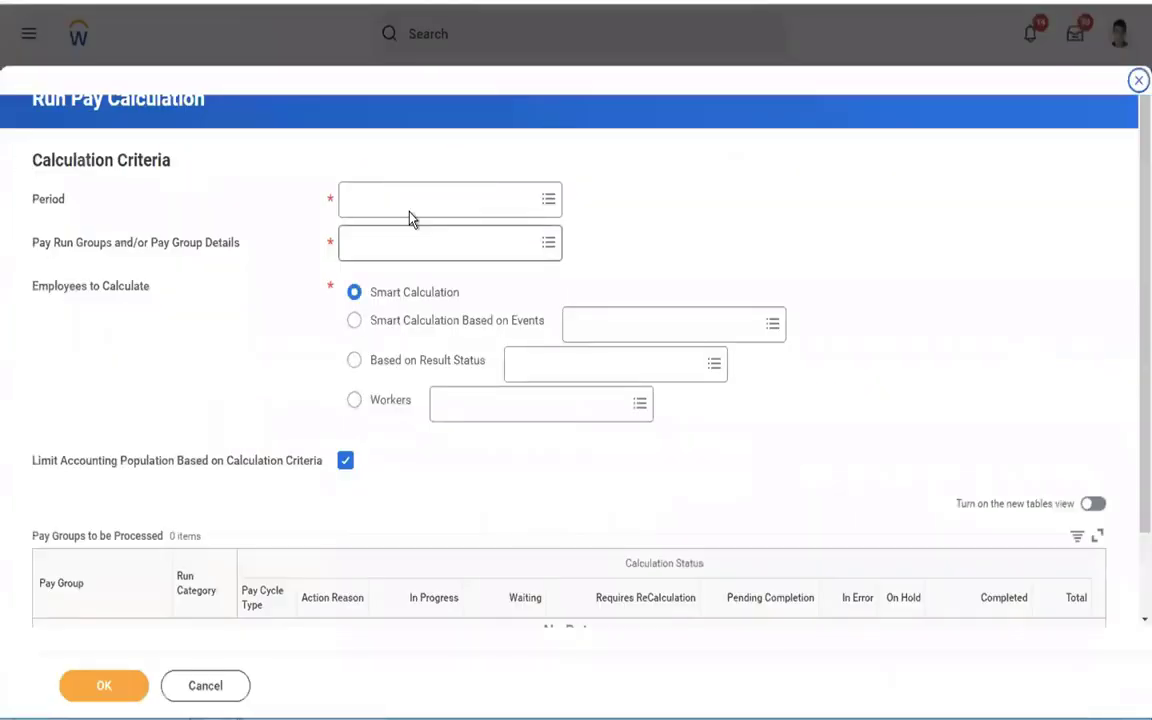
Step: Set the calculation period to 01/01/2019 - 01/15/2019 (Semi-monthly)
left_click(400, 211)
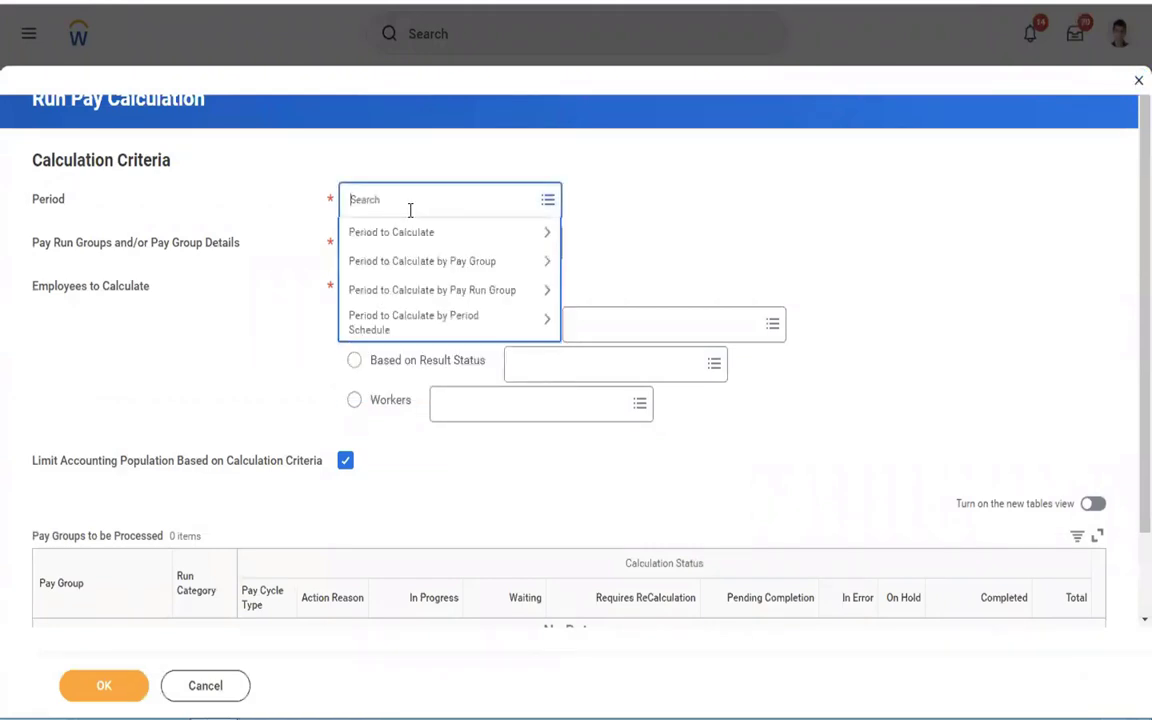
left_click(456, 240)
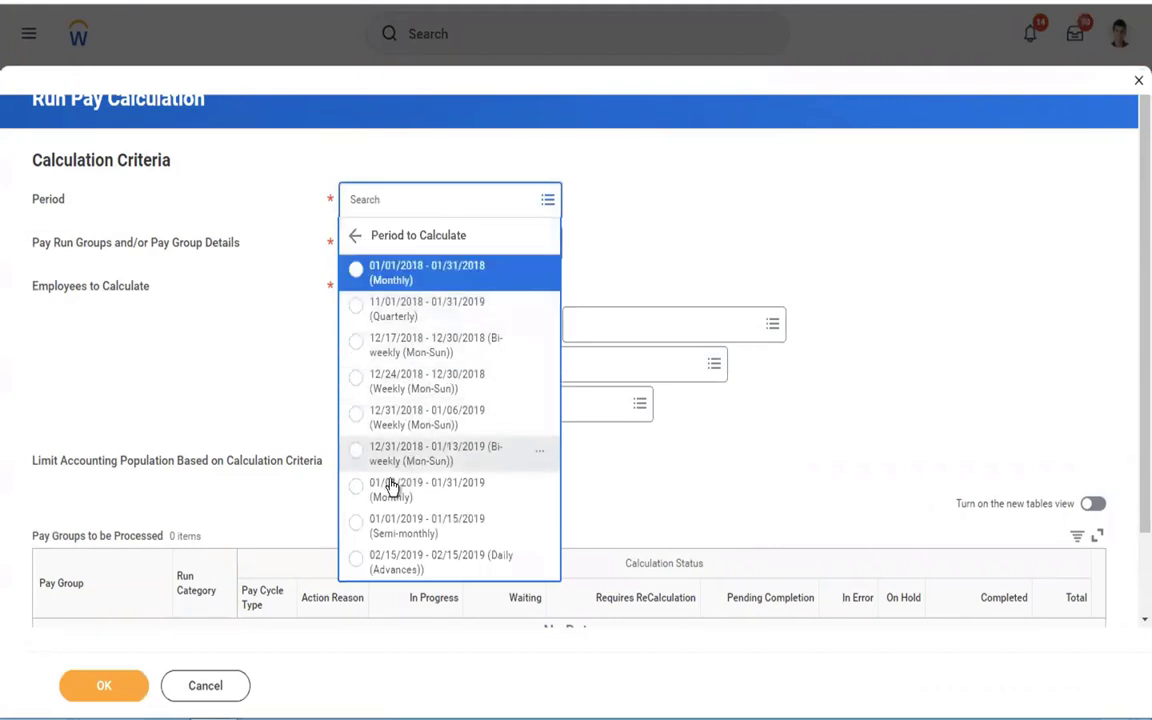
left_click(410, 533)
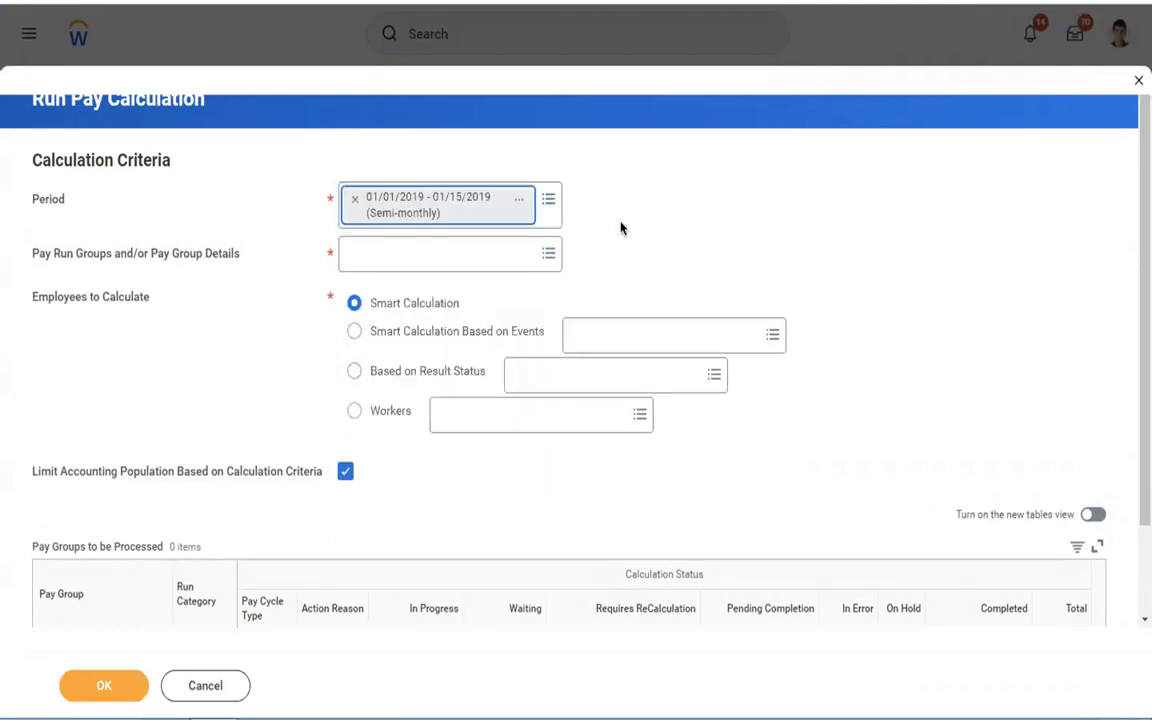
Step: Choose USA Semi-monthly Professional Corporate: Regular (Semi-monthly) as the pay group detail to calculate
left_click(440, 251)
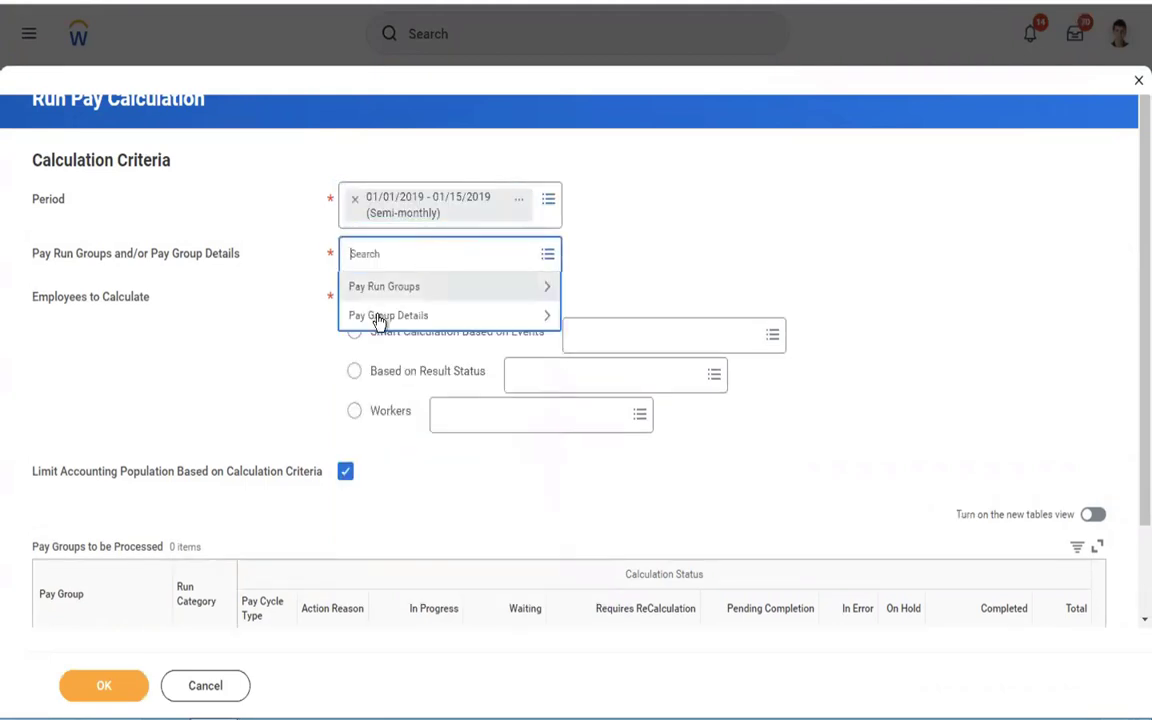
left_click(379, 319)
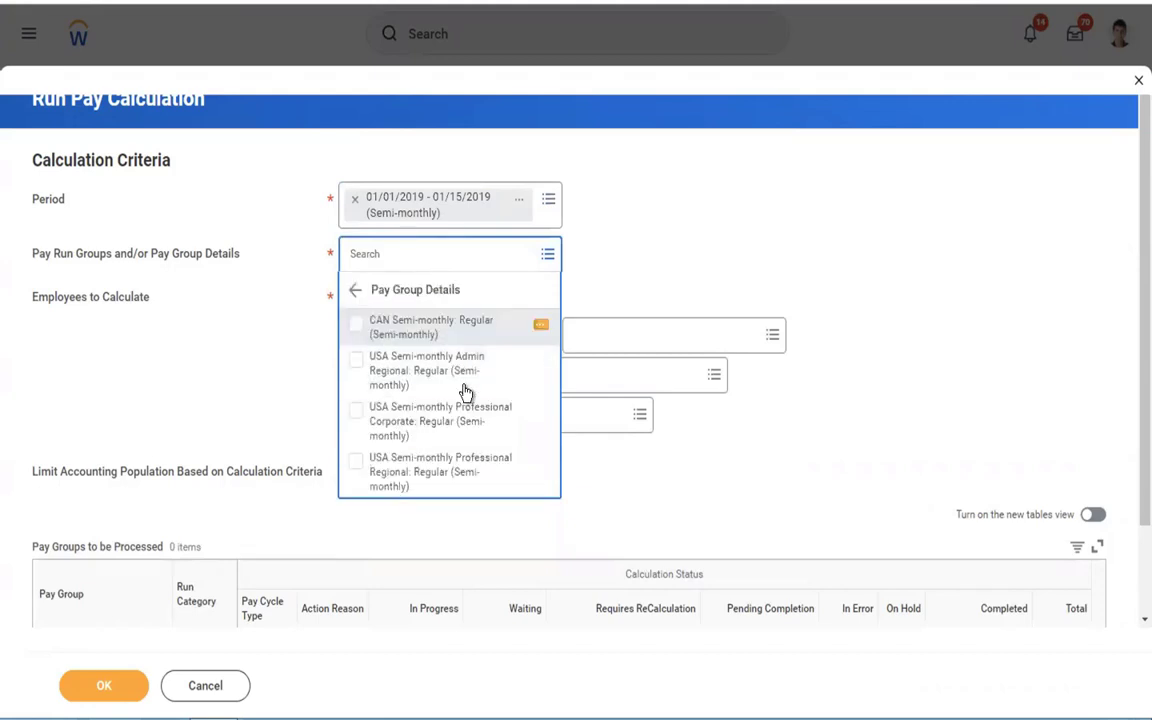
left_click(430, 428)
left_click(231, 277)
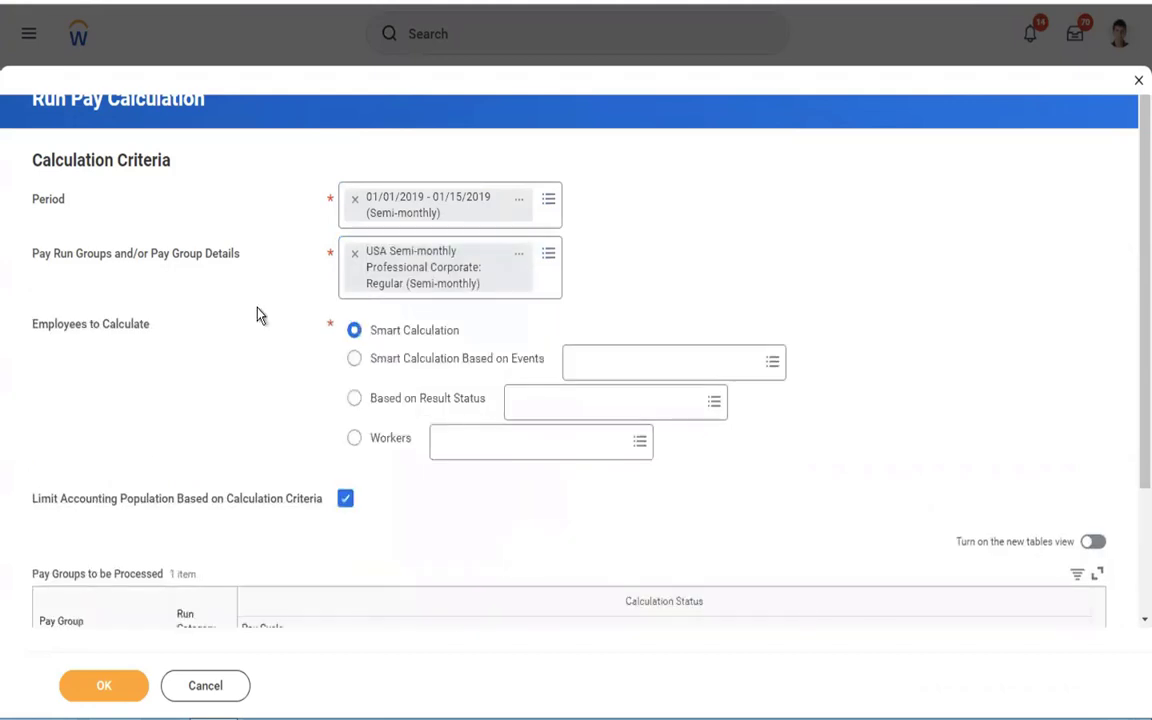
Step: Select Smart Calculation for the employees to calculate and submit the pay calculation
left_click(353, 330)
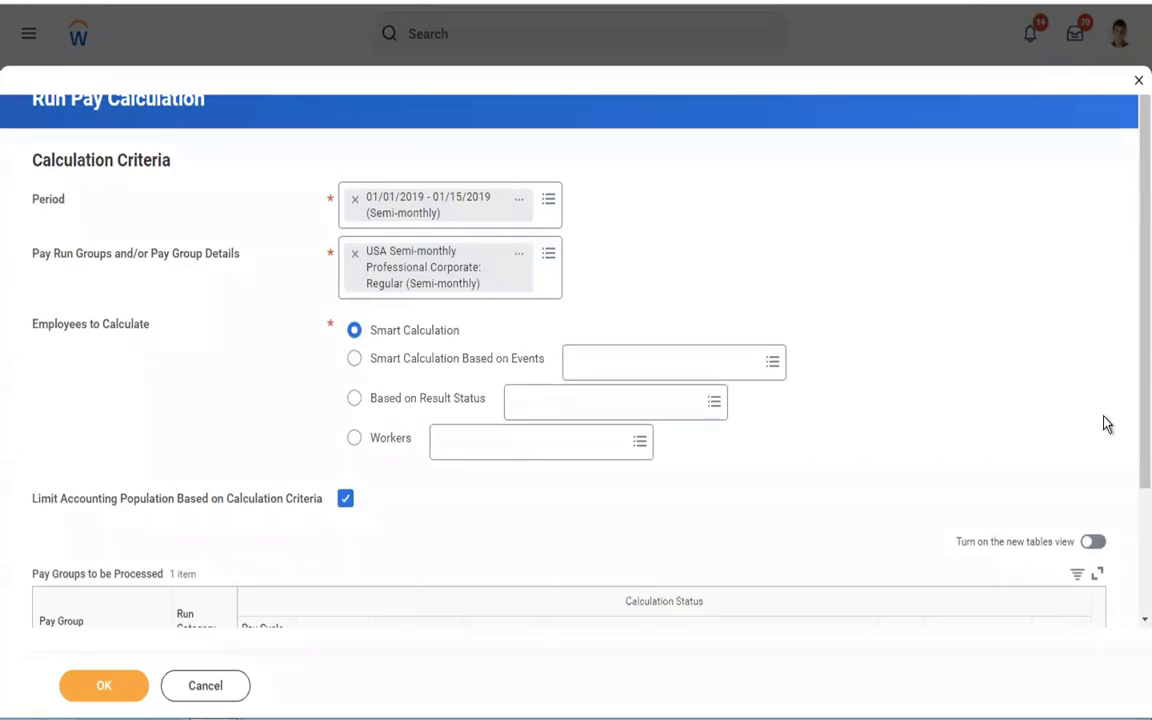
scroll(1106, 424, "down", 2)
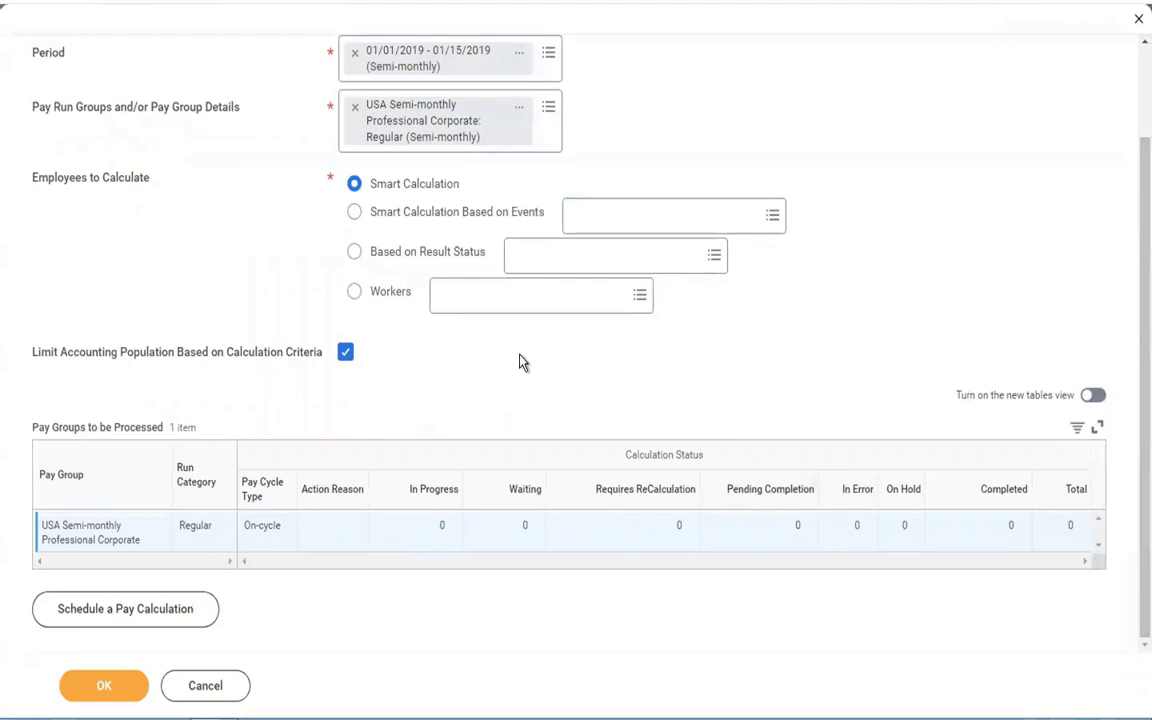
left_click(106, 698)
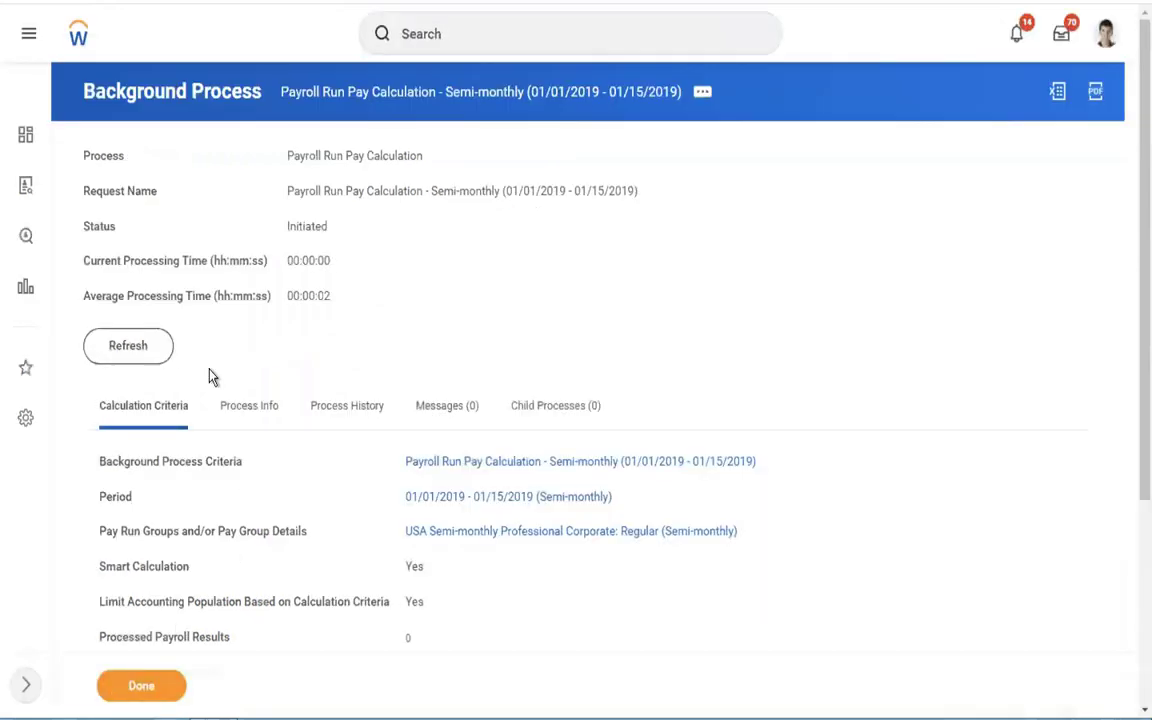
Step: Refresh the pay calculation's background process until it finishes
left_click(140, 345)
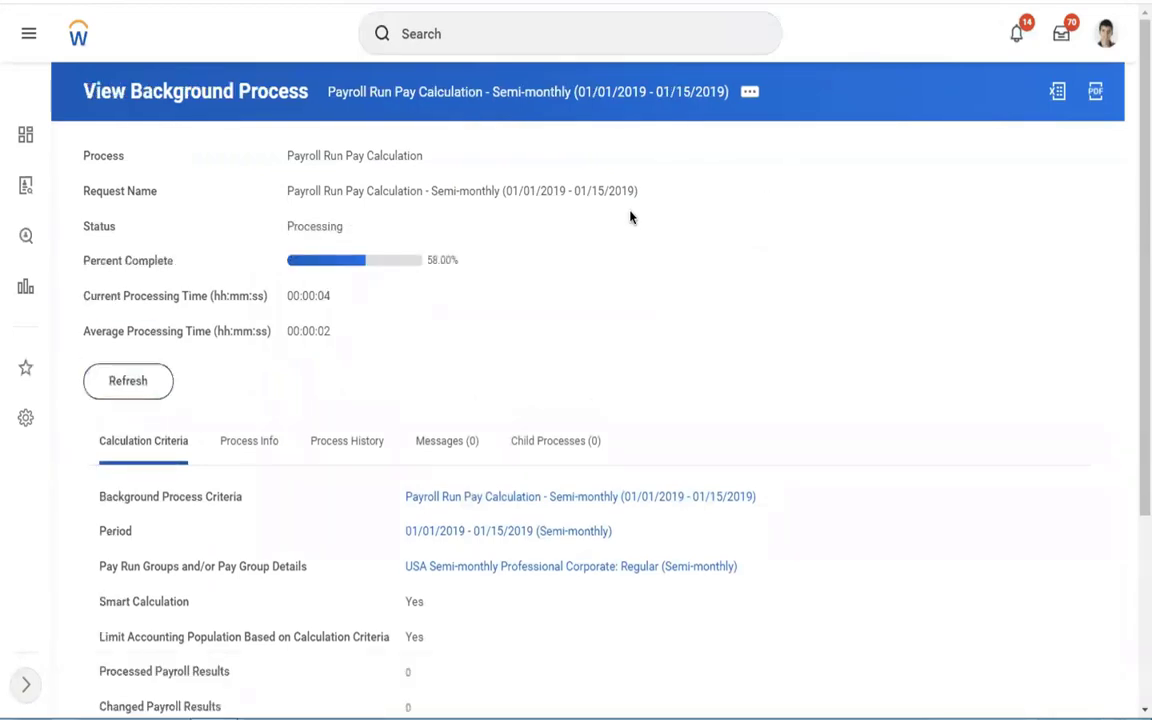
left_click(113, 385)
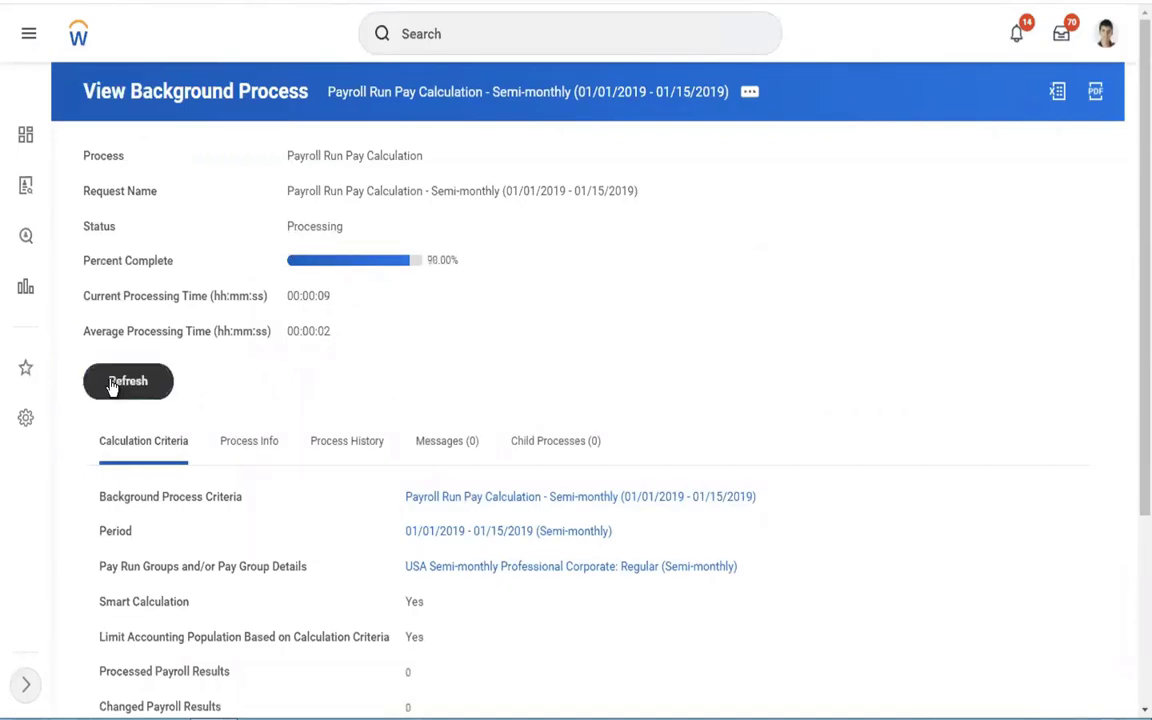
left_click(113, 386)
left_click(113, 386)
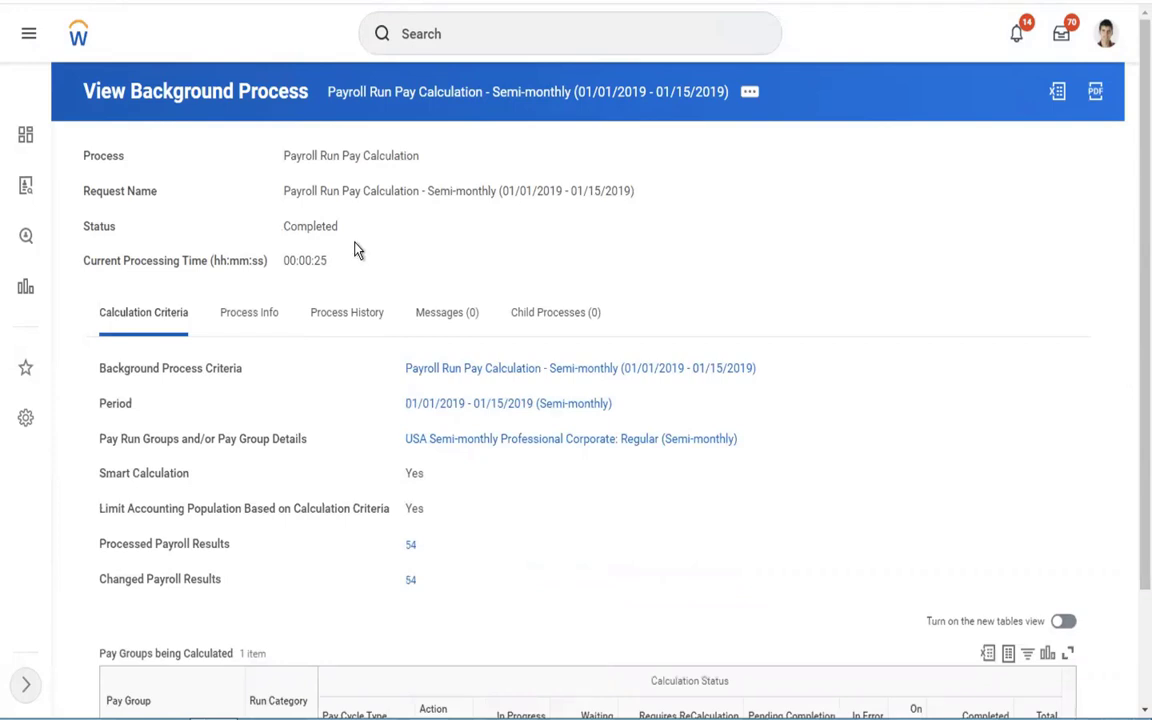
Step: Check the finished process's status and the calculation status table of the pay groups being calculated
left_click_drag(340, 226, 252, 225)
left_click(1131, 266)
left_click_drag(1131, 266, 1126, 548)
left_click(972, 365)
scroll(972, 365, "down", 2)
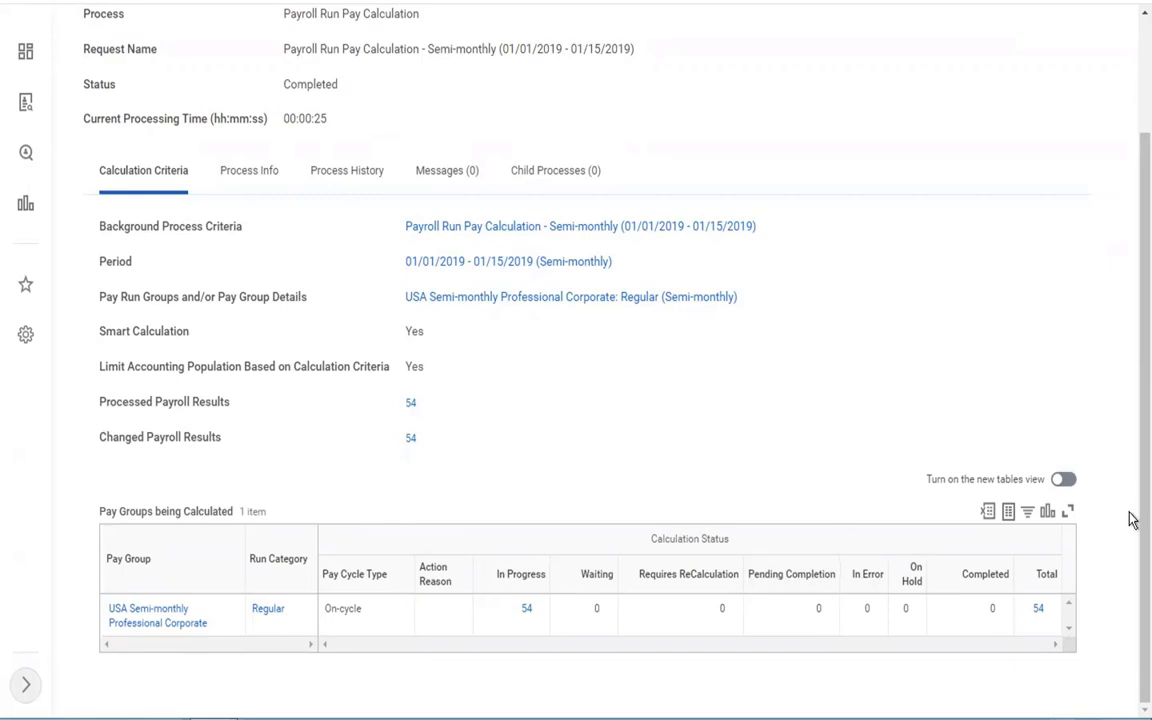
Step: Open the payroll results behind the pay group's total, examine the workers' gross and net amounts and audit alerts, and close the list
left_click(1041, 612)
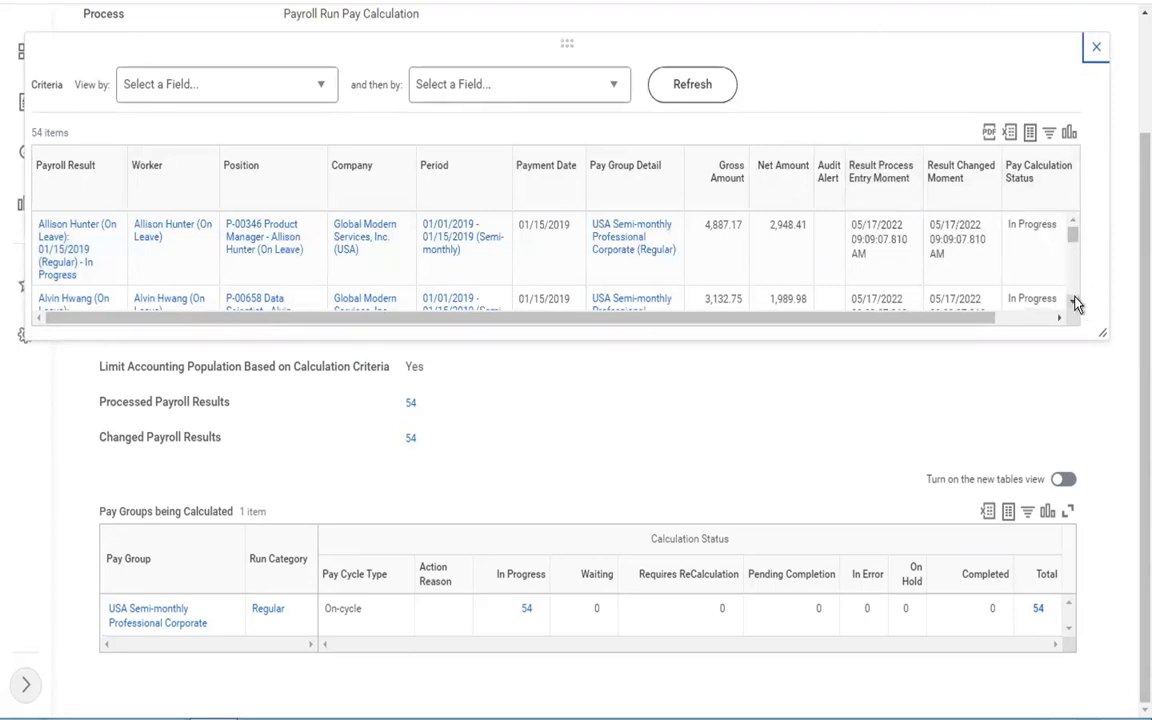
scroll(1075, 303, "down", 5)
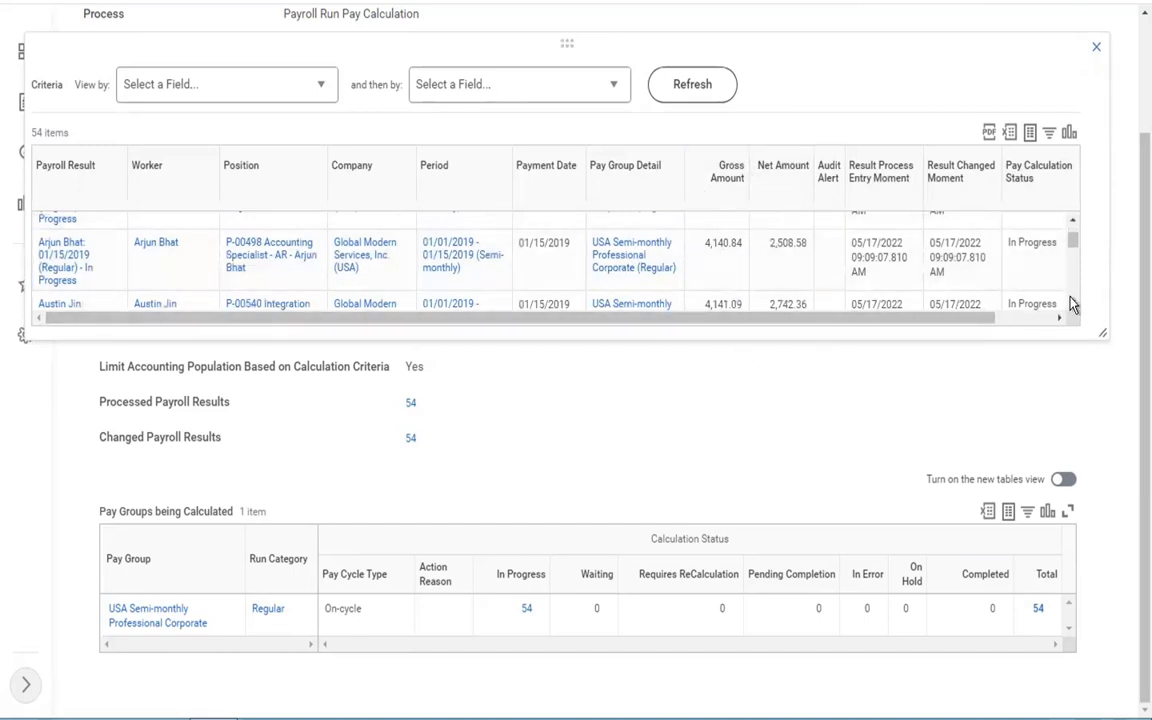
scroll(1075, 306, "down", 3)
scroll(1072, 304, "down", 6)
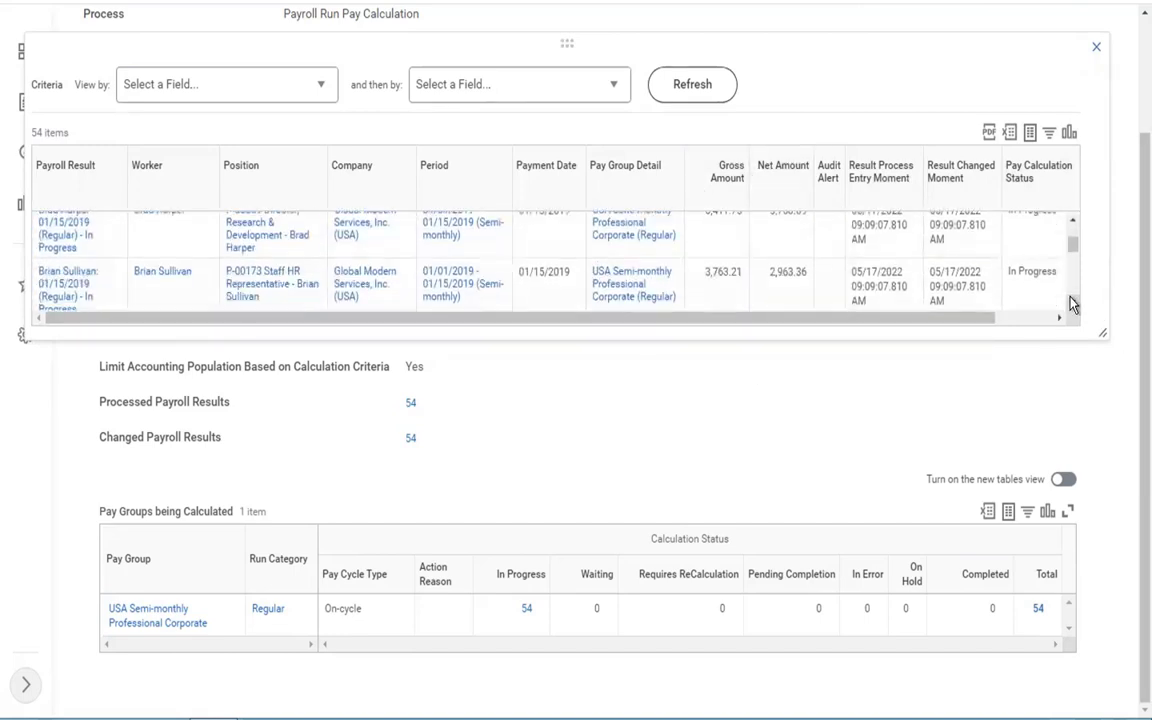
scroll(1072, 304, "down", 6)
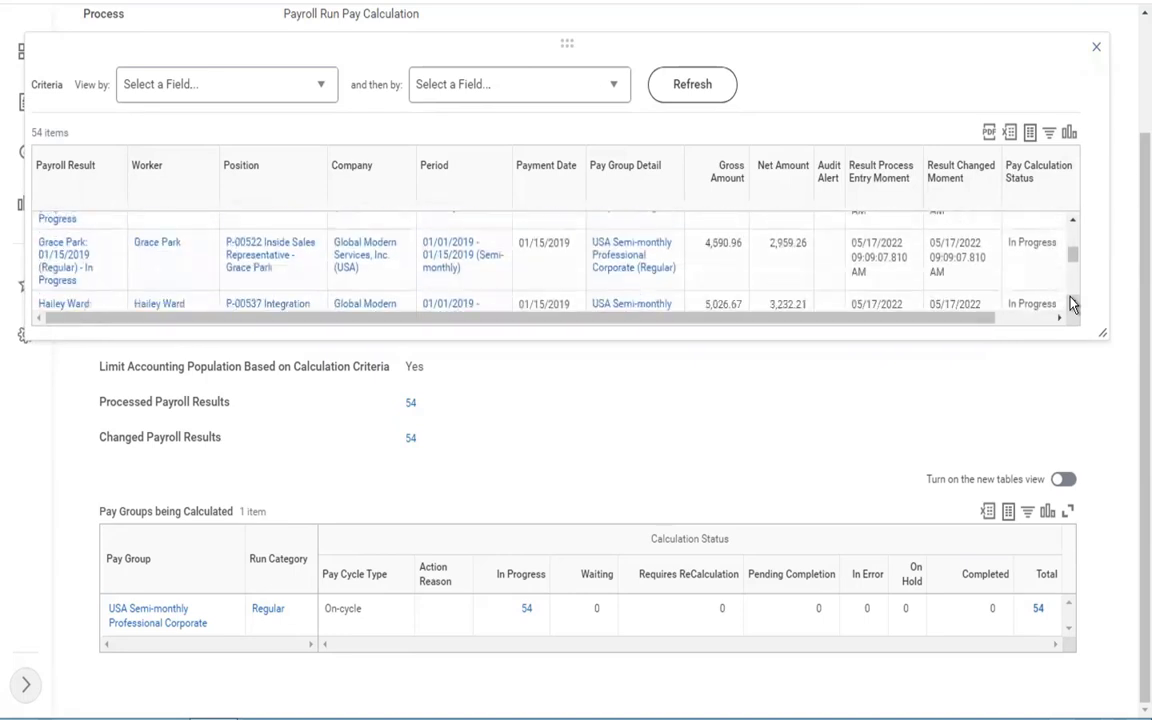
scroll(1072, 304, "down", 6)
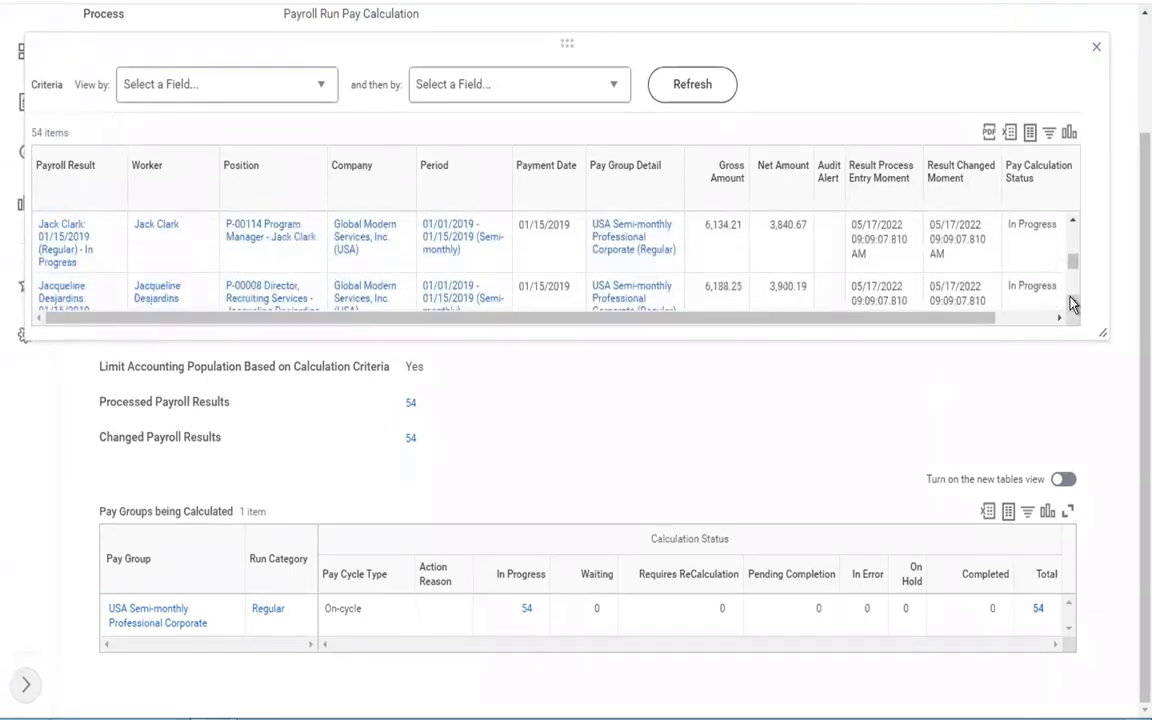
scroll(1072, 304, "down", 6)
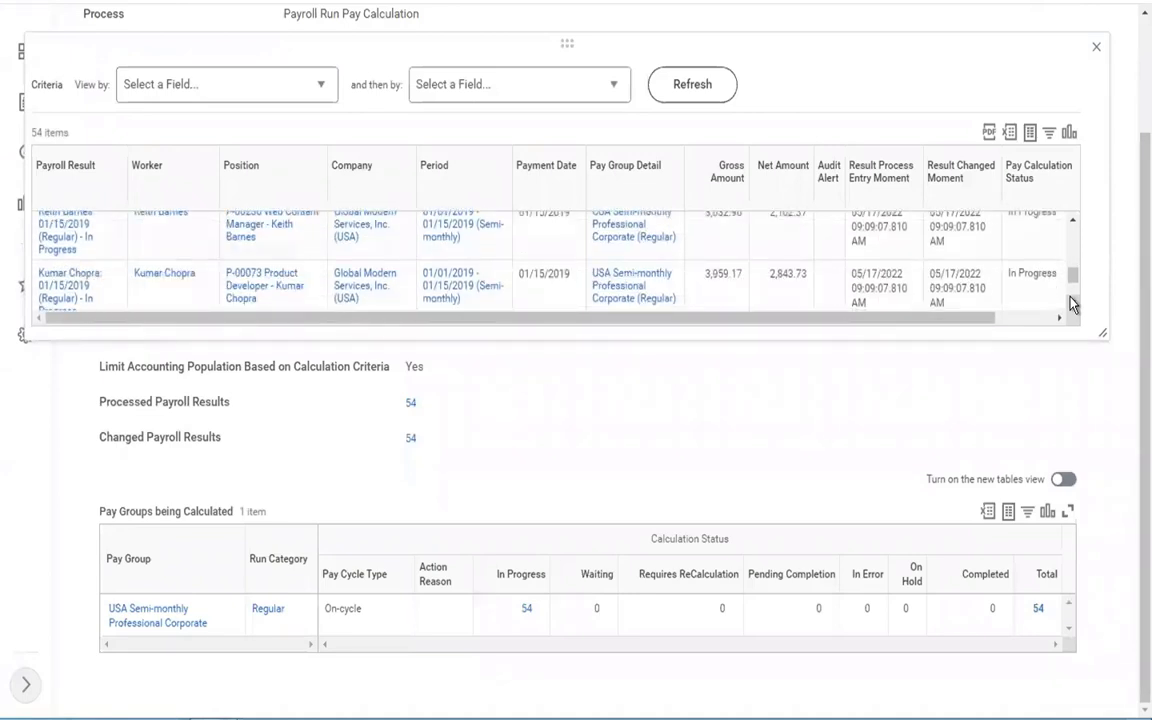
left_click(1071, 224)
scroll(1071, 224, "up", 3)
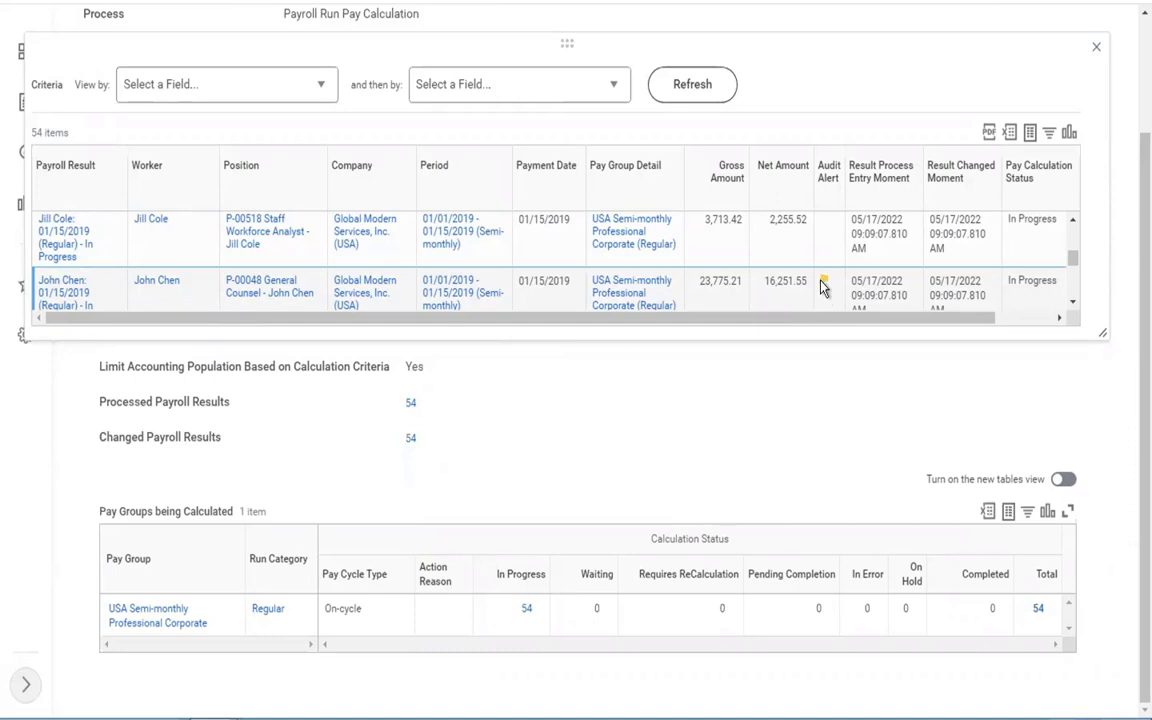
left_click(1097, 52)
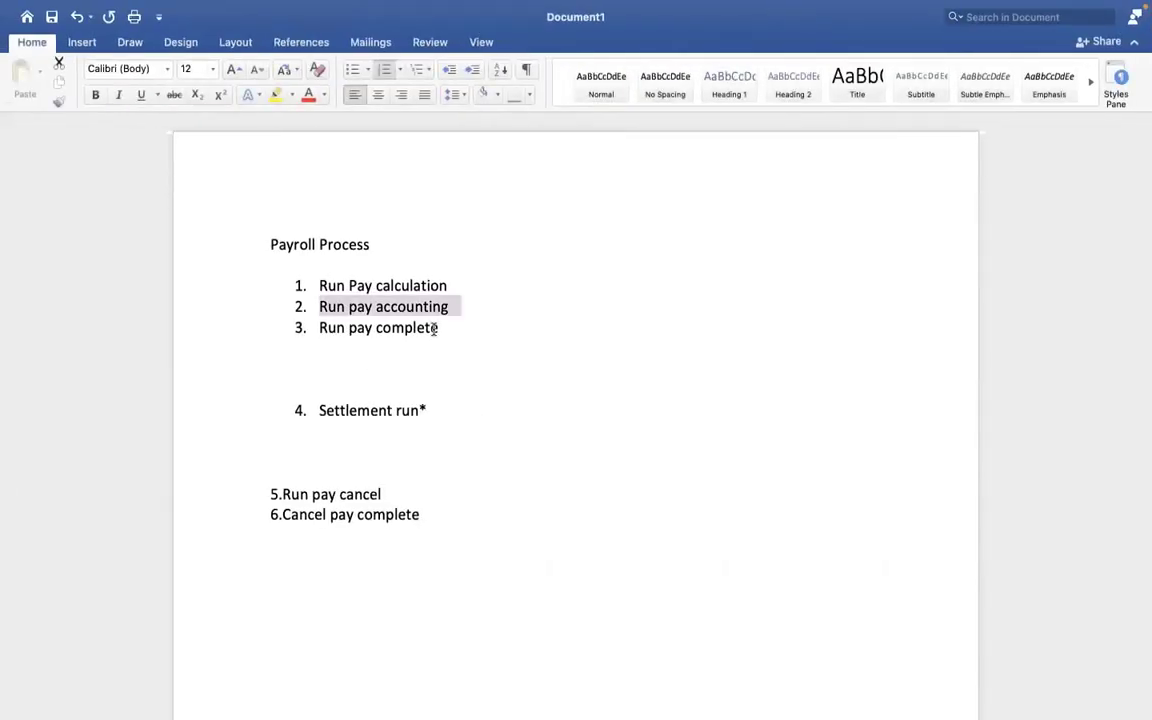
Step: In the Word document, add "- Payroll admin" after Run Pay calculation and "– Finance team" after Run pay accounting
left_click(436, 328)
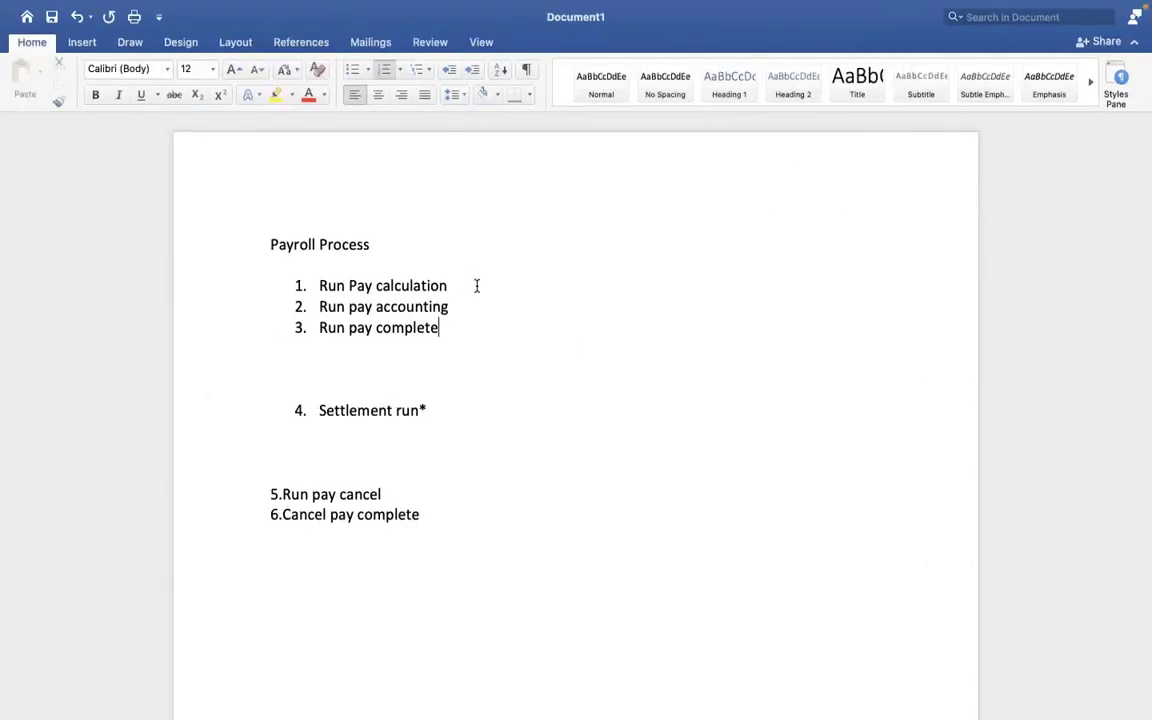
left_click(477, 286)
type("Payroll admin")
left_click(469, 307)
type("-")
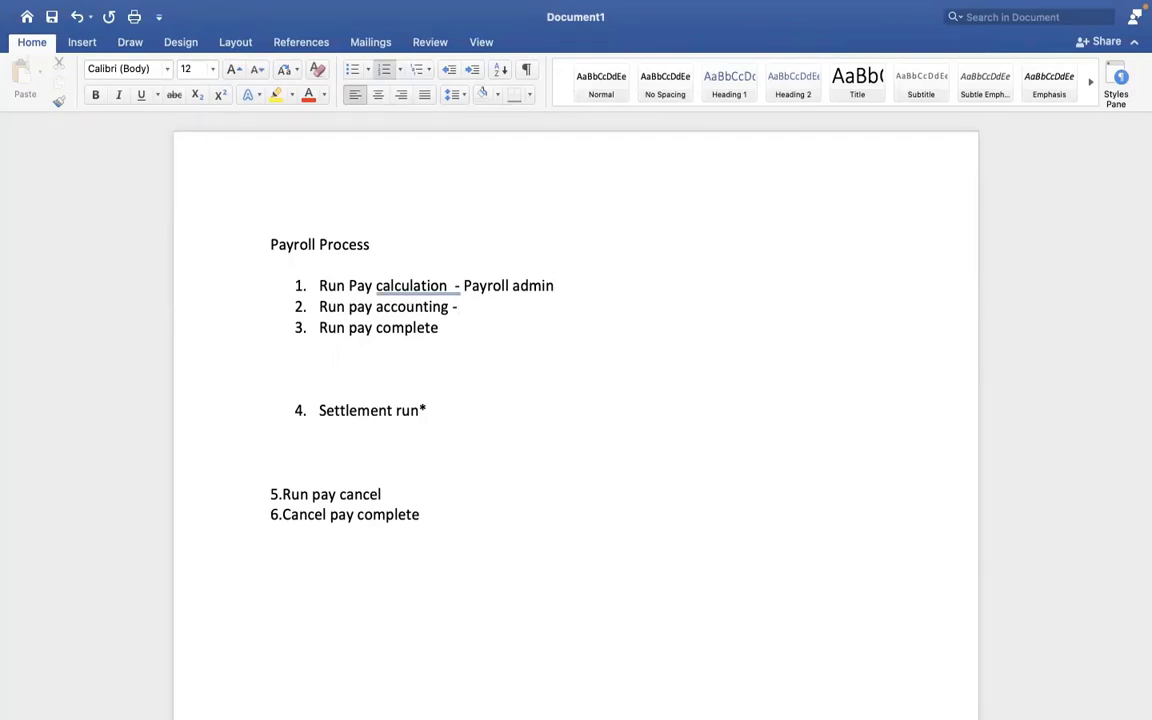
type(" Finance team")
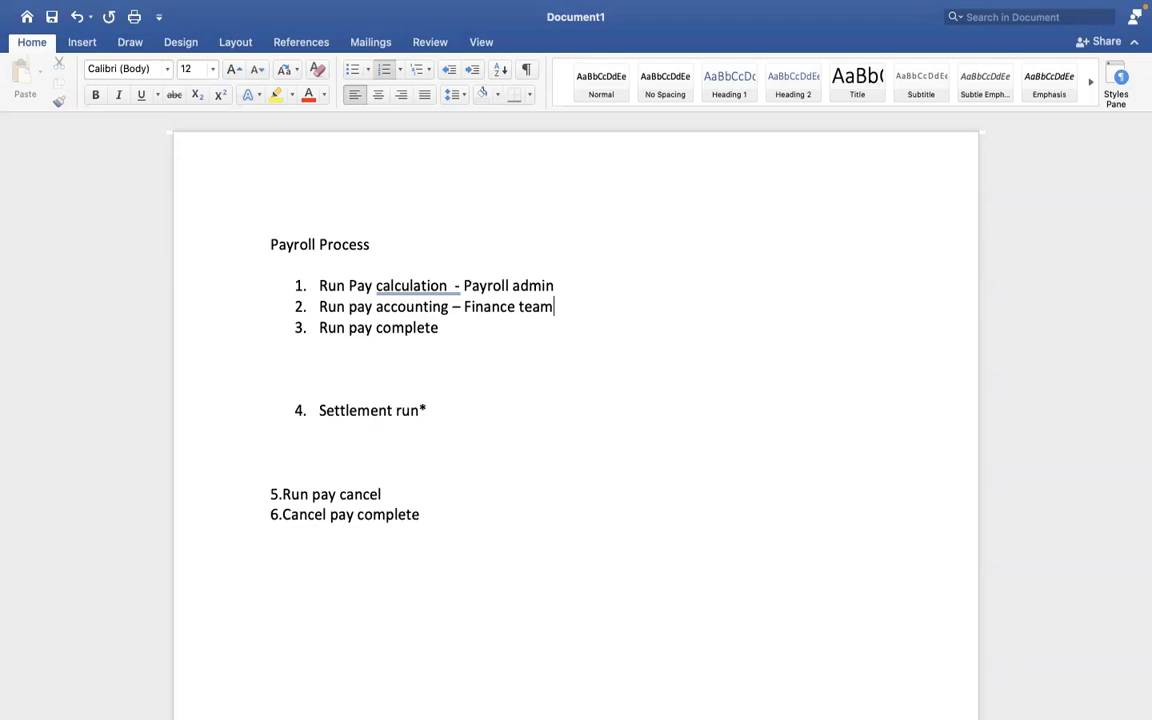
left_click(445, 307)
key("ctrl+Right")
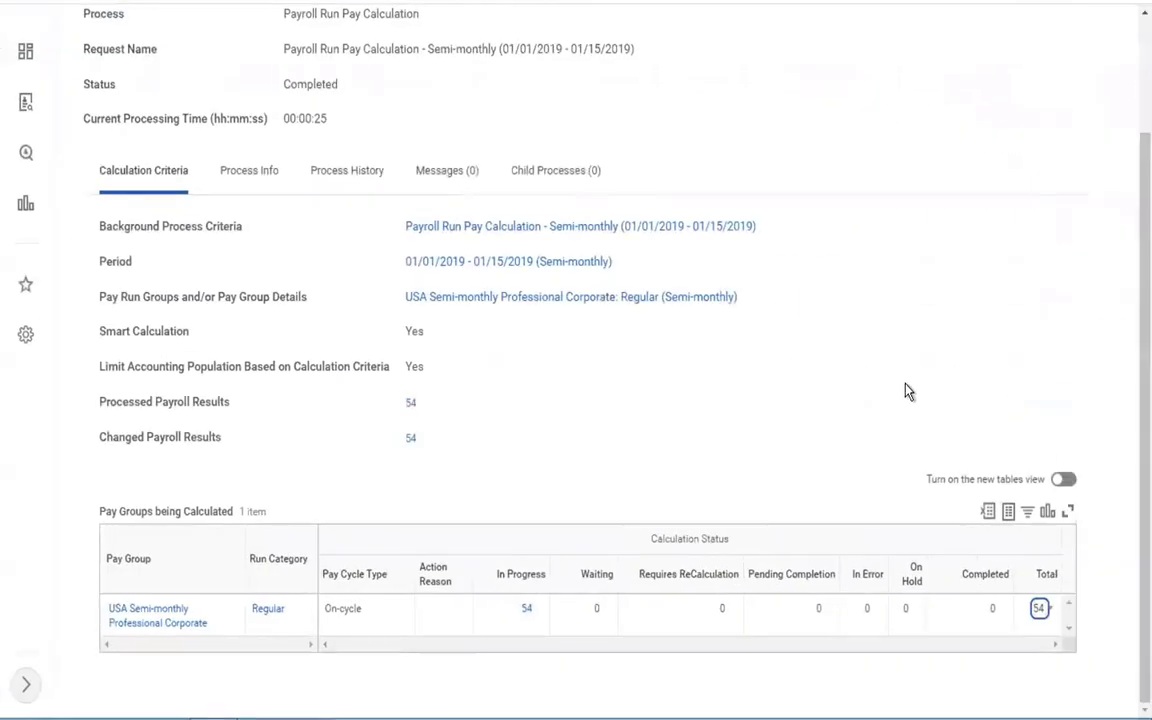
scroll(907, 391, "up", 3)
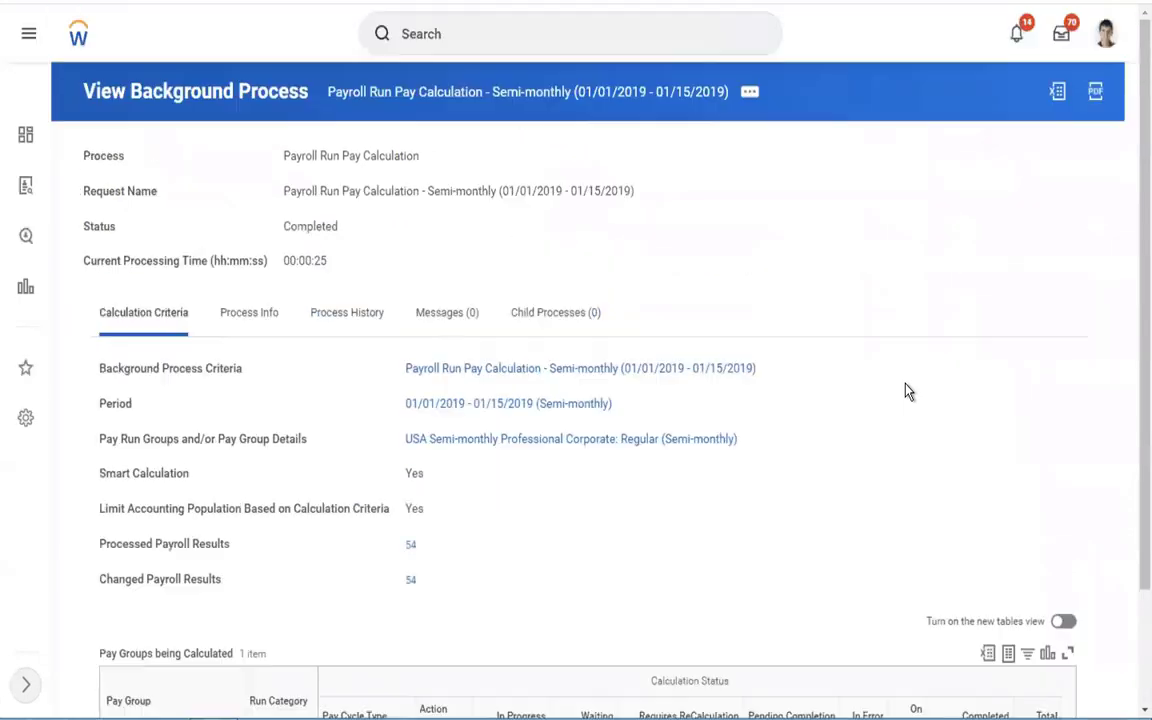
key("ctrl+Left")
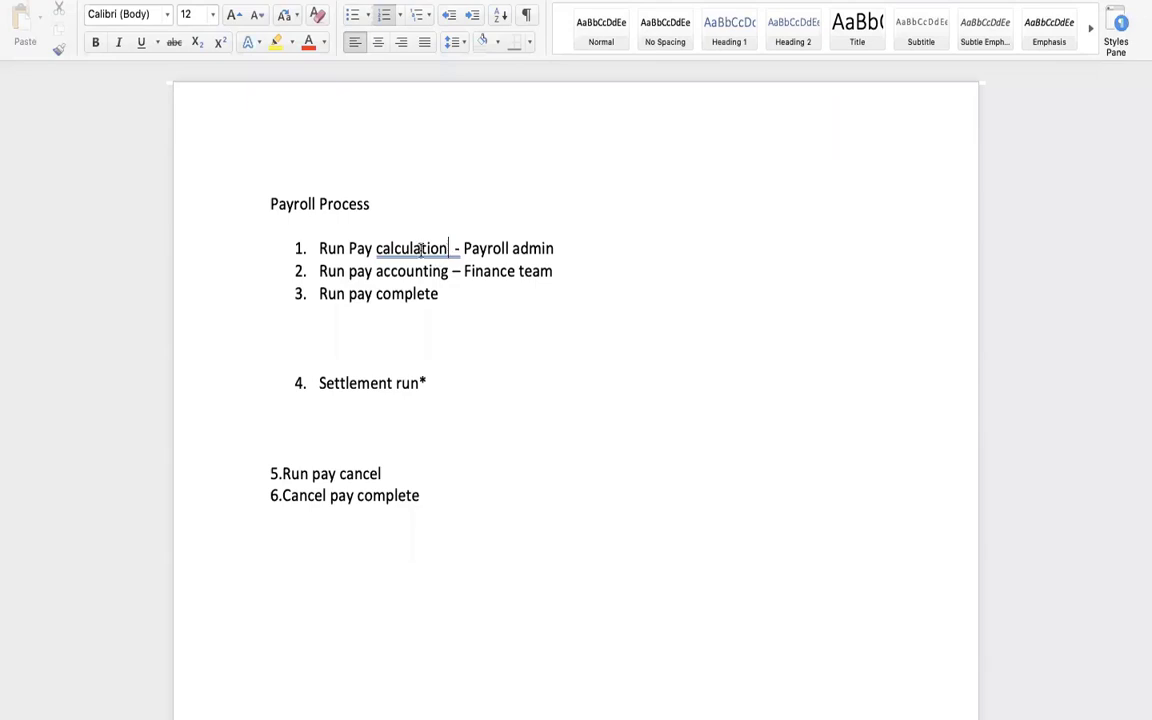
left_click_drag(452, 248, 330, 248)
Step: Switch to Workday, search for "run pay account" and open the Run Pay Accounting task
key("ctrl+Right")
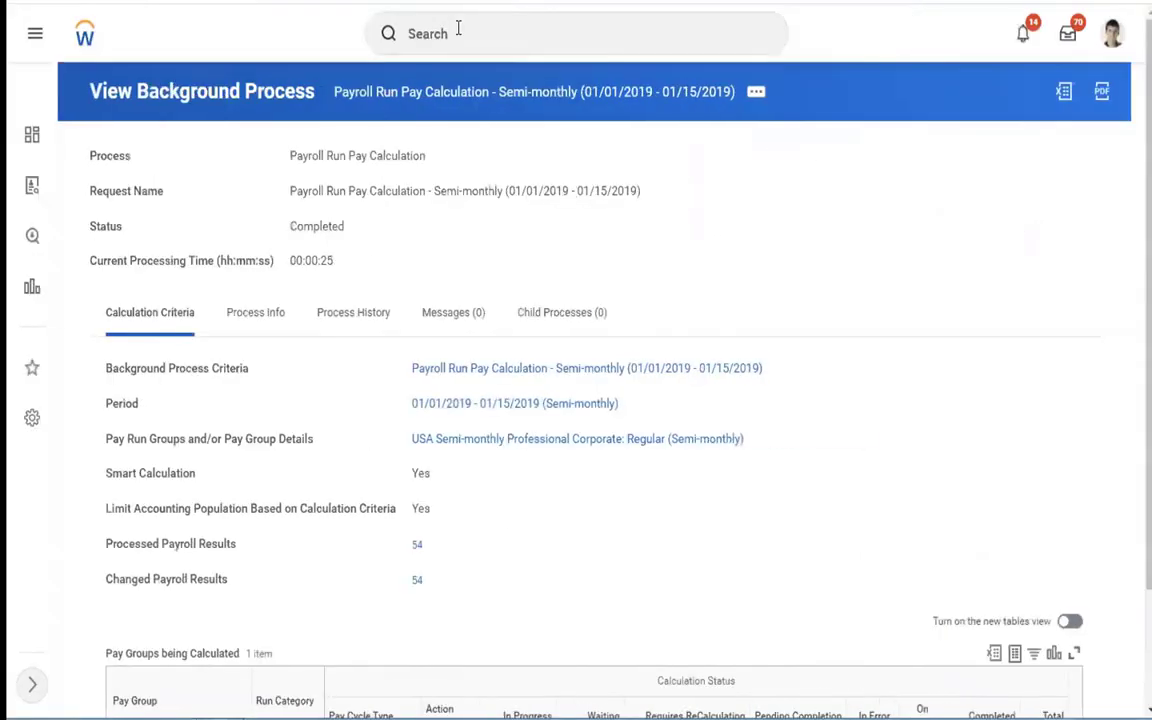
left_click(458, 33)
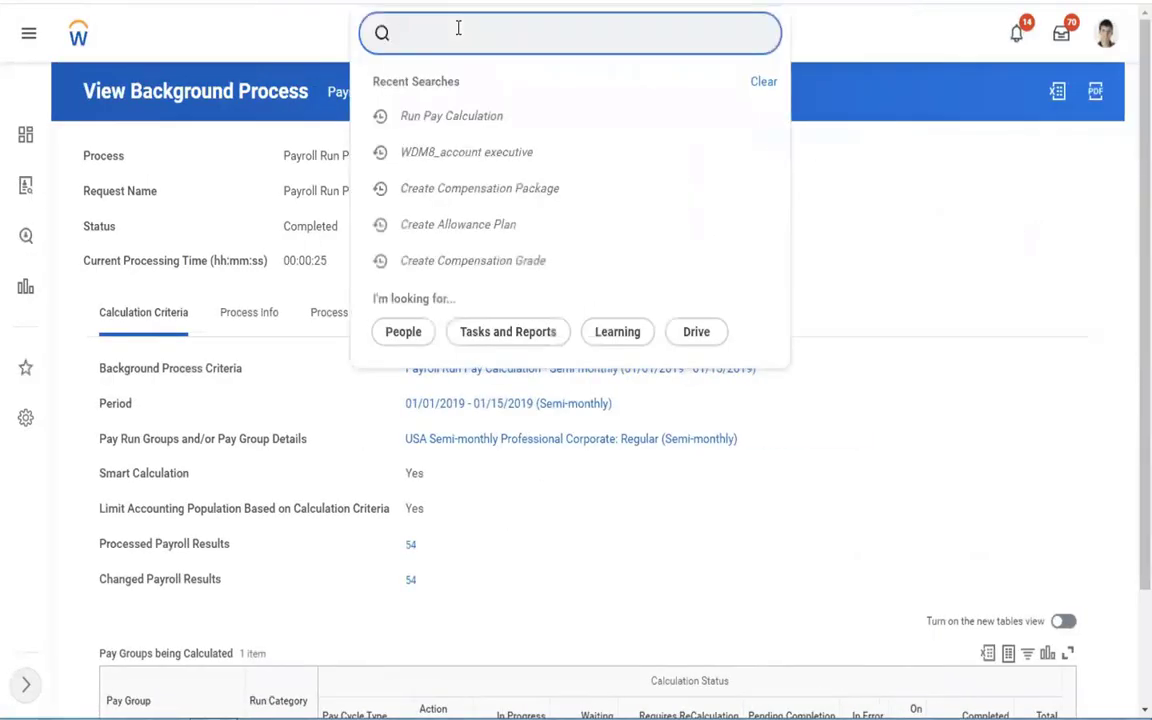
type("run pay account")
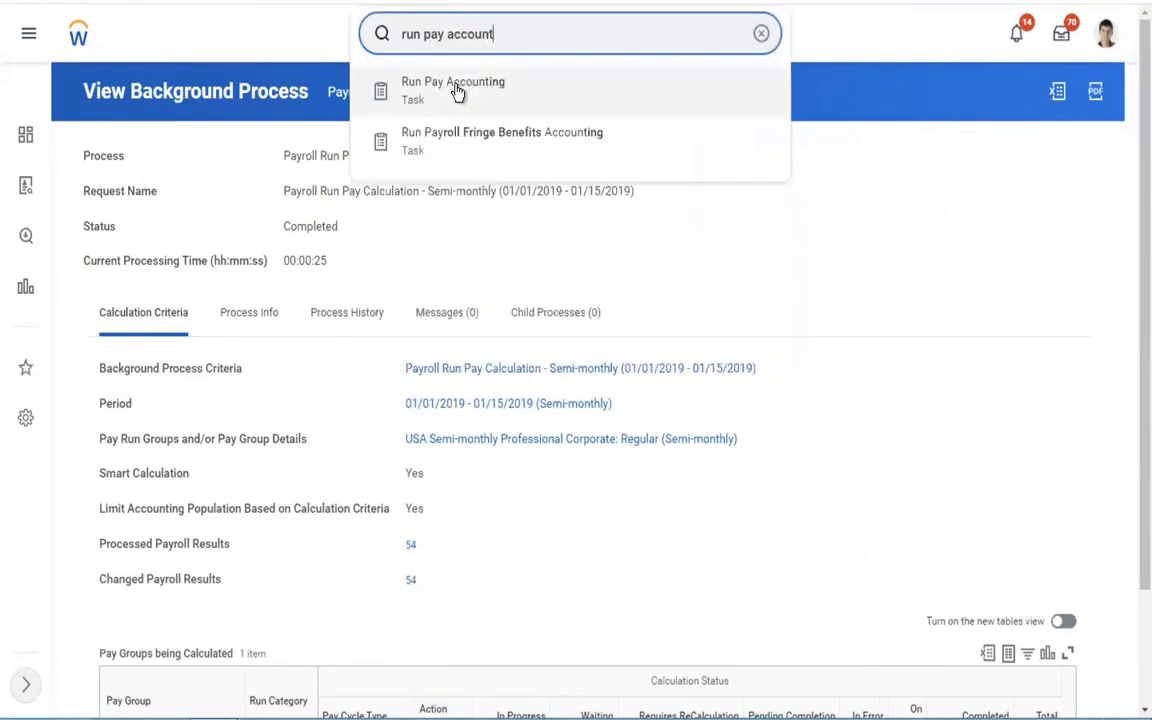
left_click(455, 90)
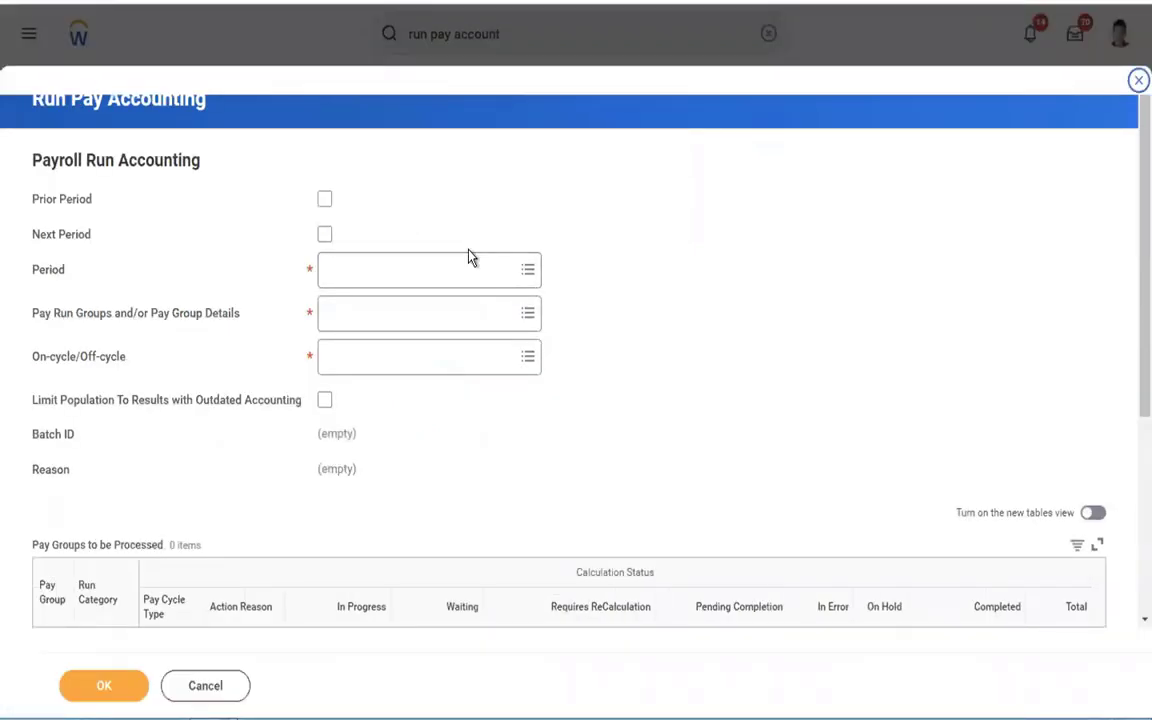
left_click(326, 235)
left_click(326, 235)
left_click(324, 200)
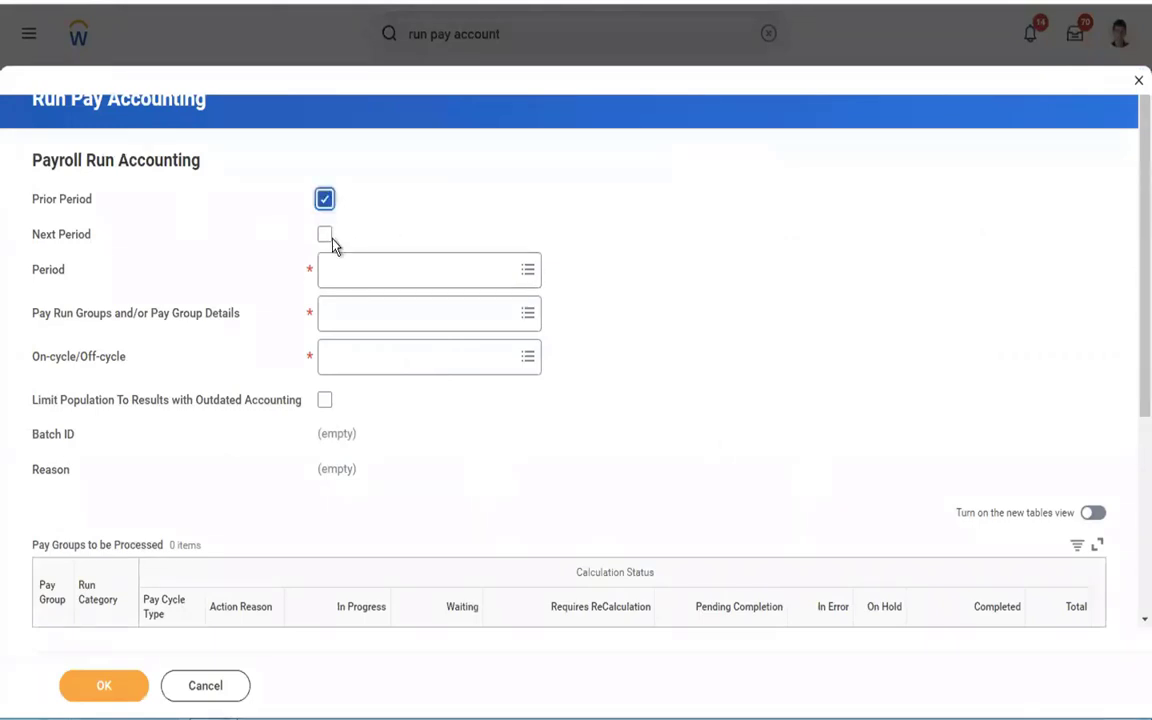
left_click(424, 267)
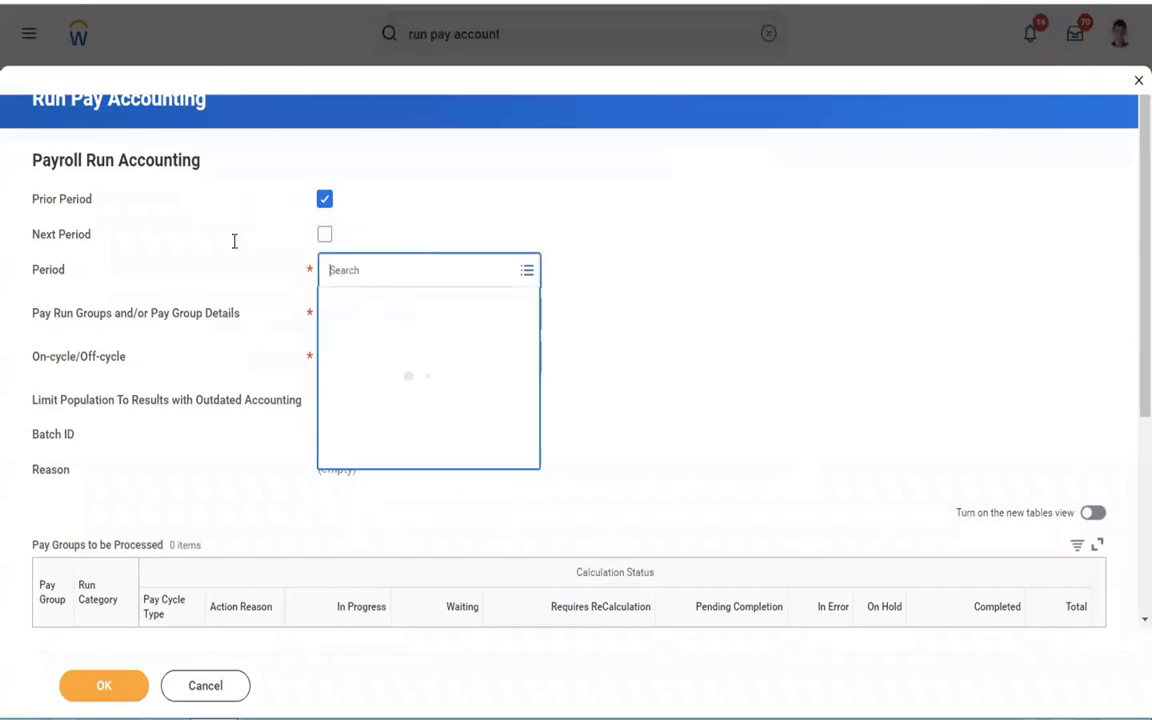
left_click(324, 233)
left_click(324, 200)
left_click(324, 200)
left_click(324, 235)
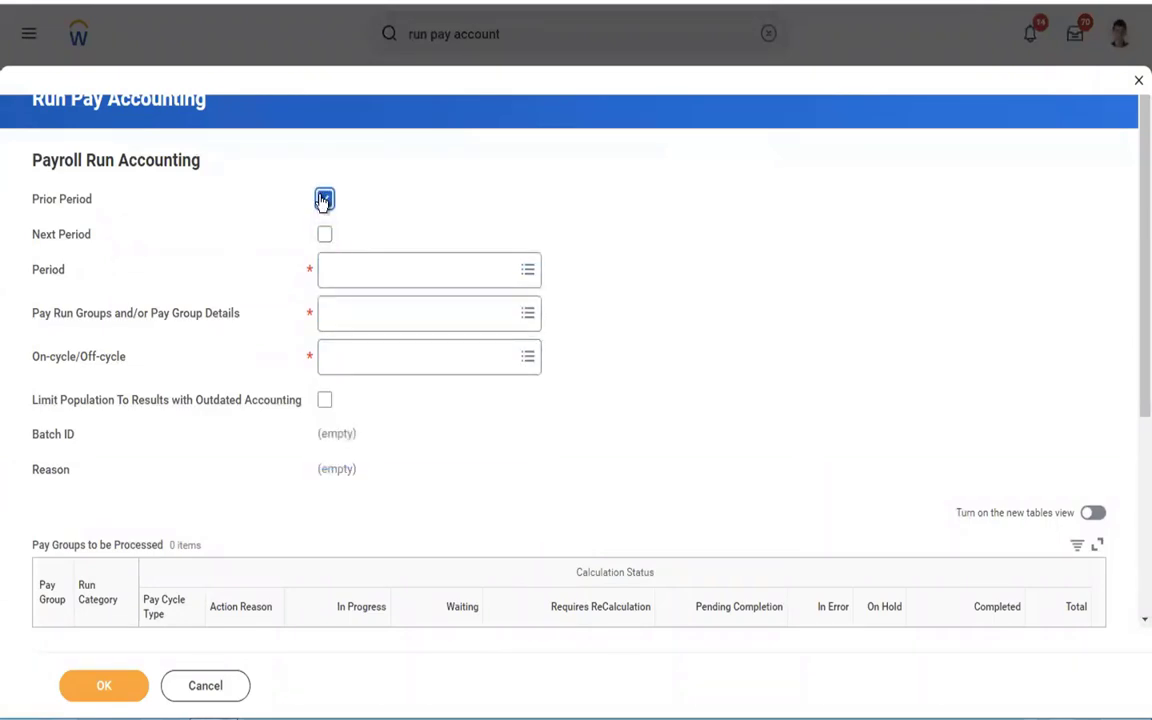
left_click(324, 200)
Step: Set the period to 01/01/2019 - 01/15/2019 (Semi-monthly) and the pay group detail to USA Semi-monthly Professional Corporate: Regular (Semi-monthly)
left_click(387, 267)
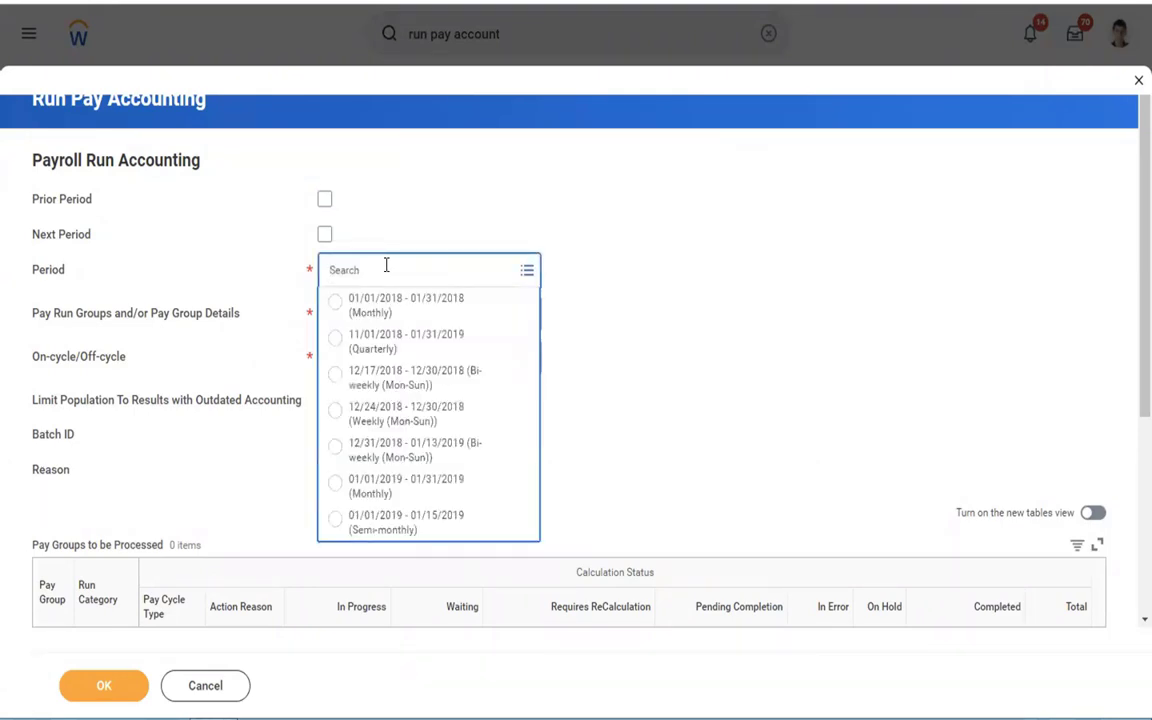
left_click(380, 521)
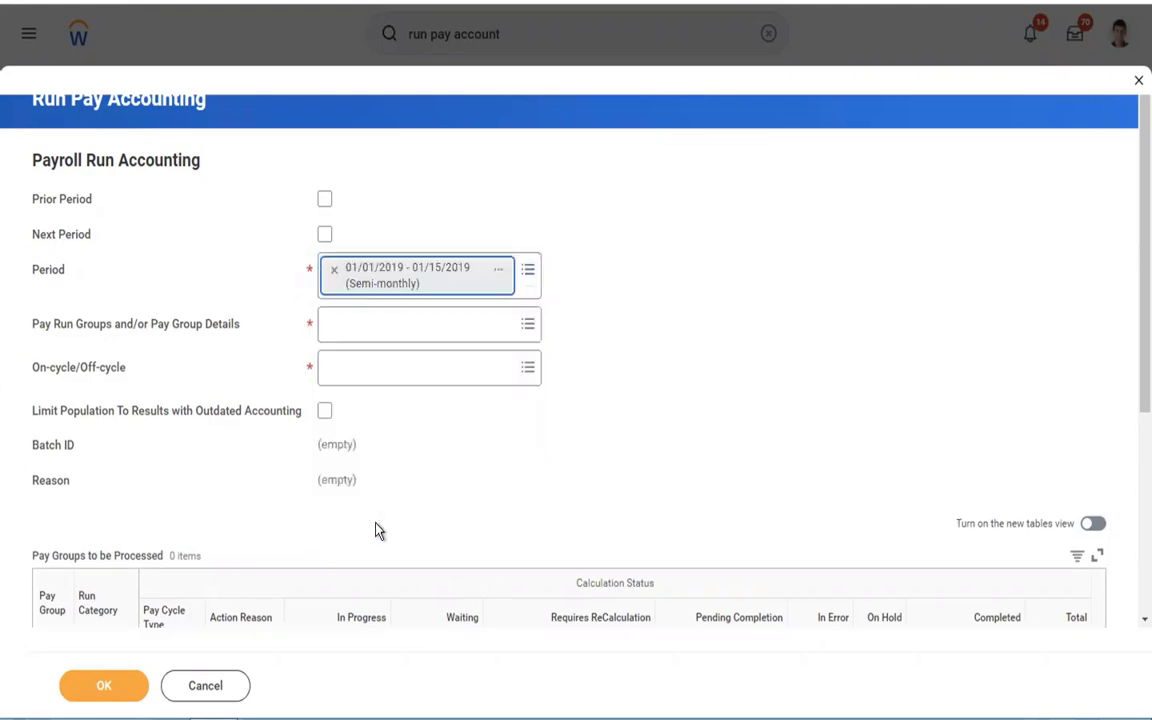
left_click(366, 327)
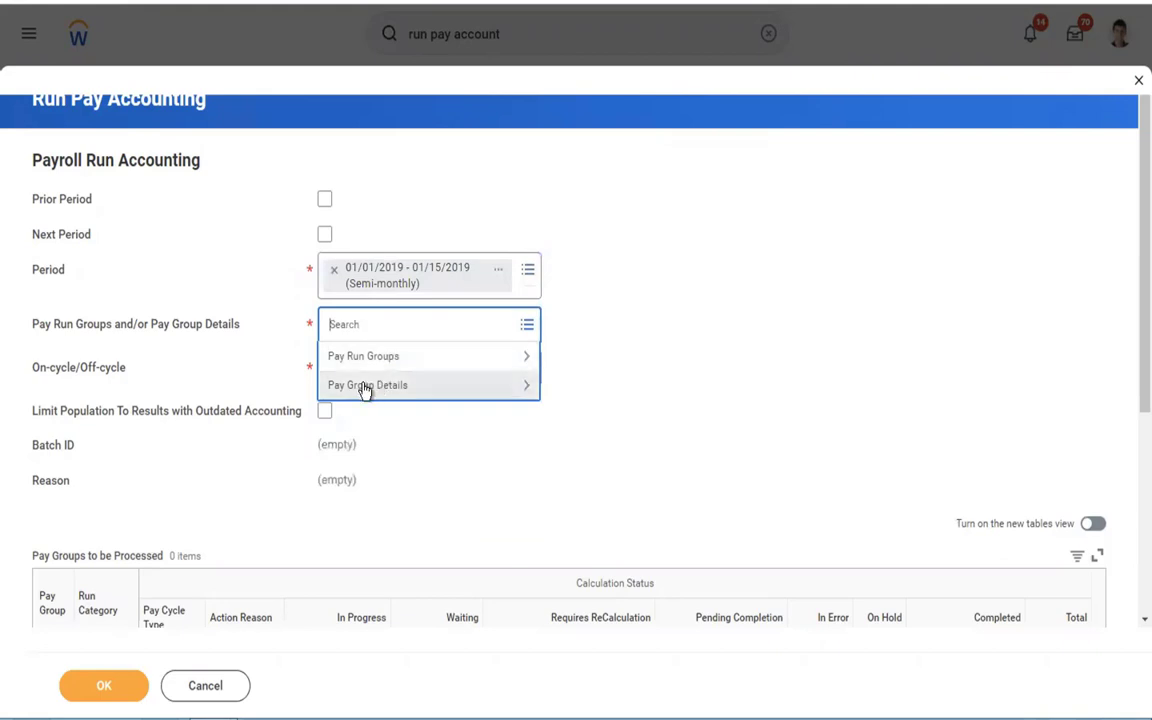
left_click(365, 387)
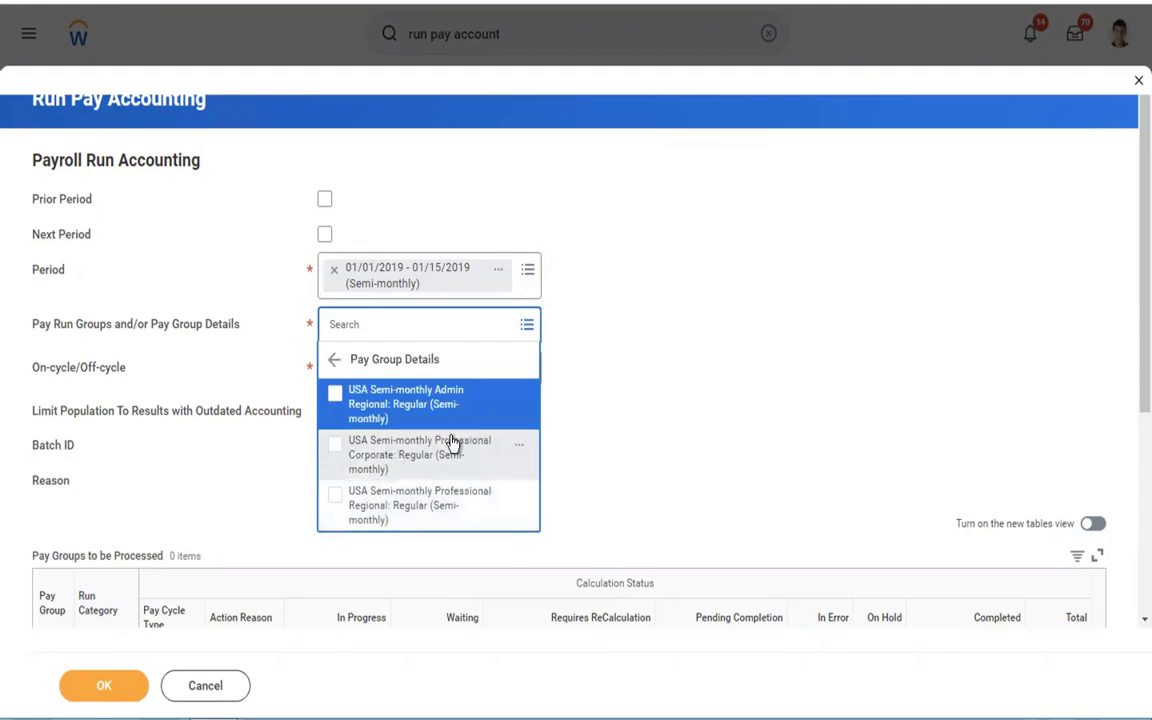
left_click(400, 455)
left_click(737, 381)
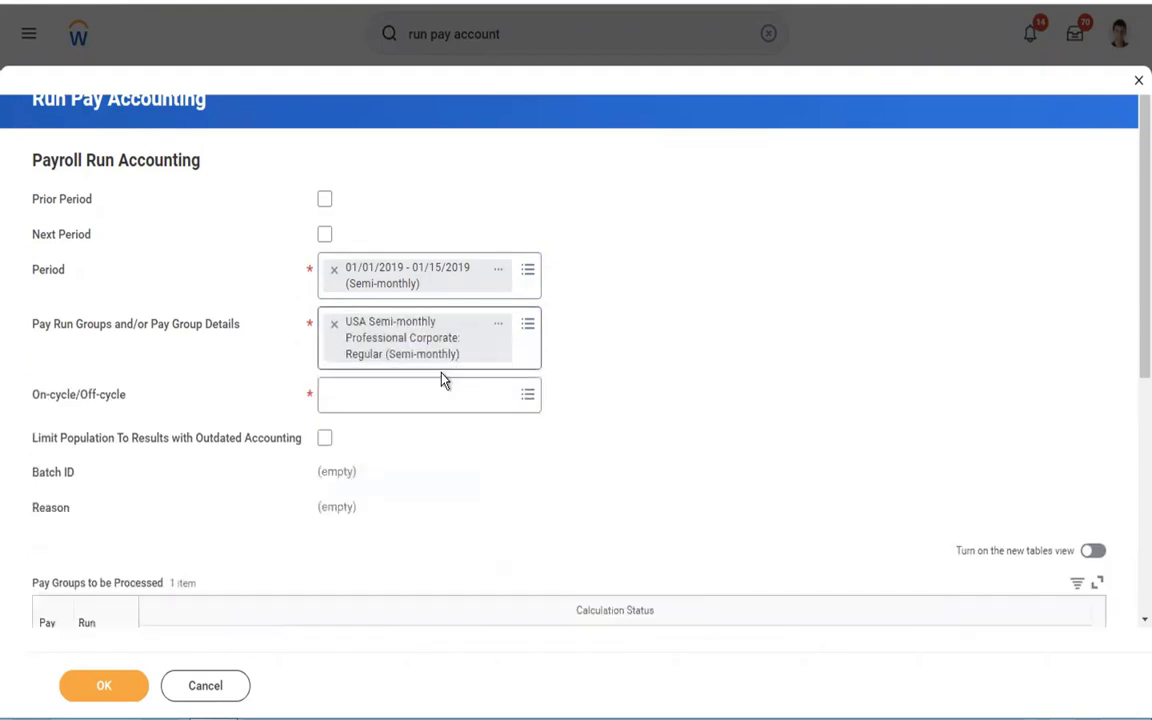
Step: Set the accounting run to On-cycle and review the pay groups to be processed and the schedule settings
left_click(355, 400)
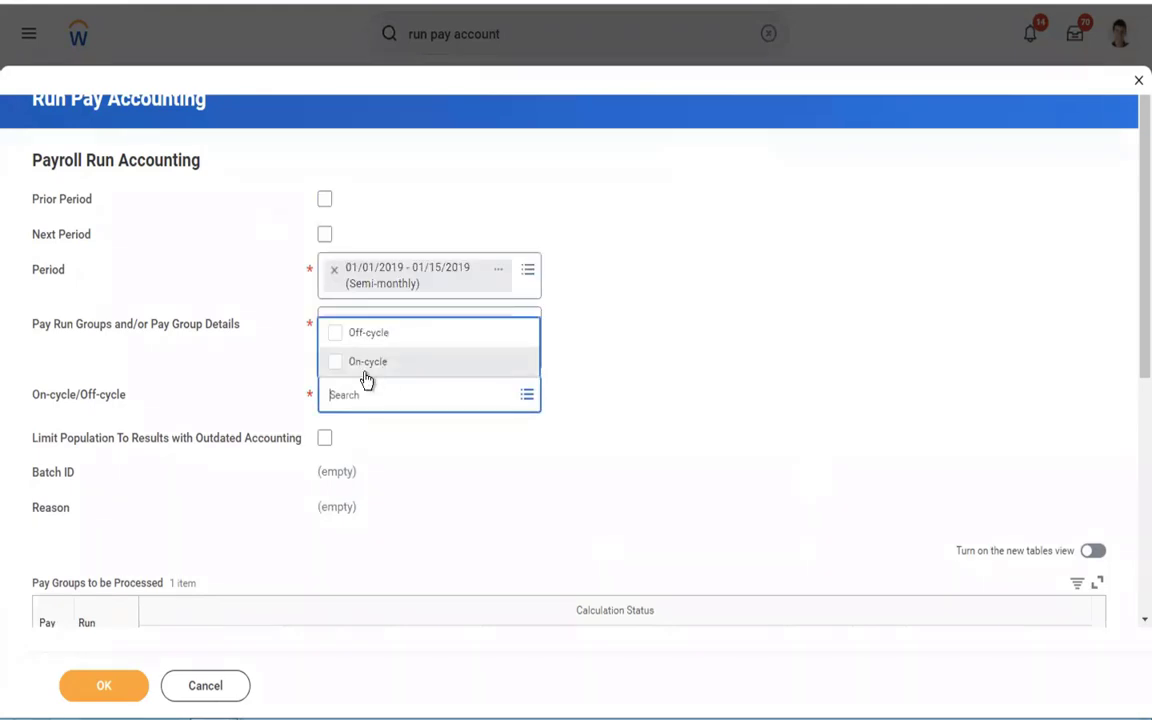
left_click(370, 377)
left_click(805, 349)
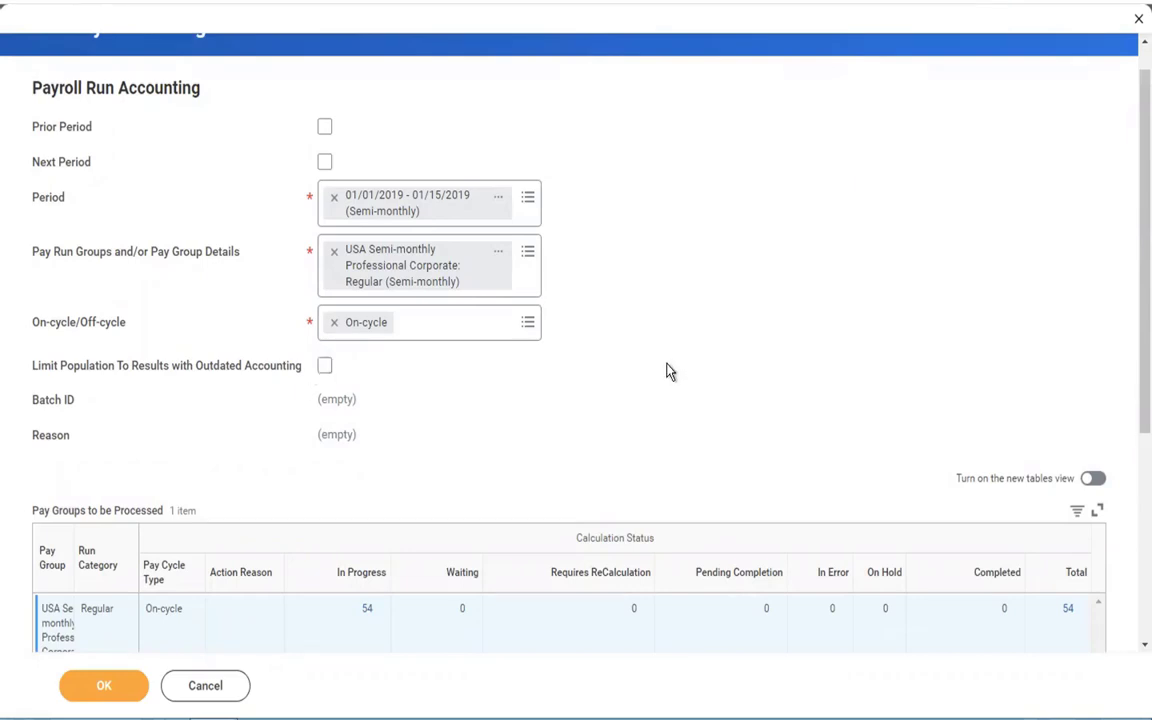
scroll(670, 371, "down", 3)
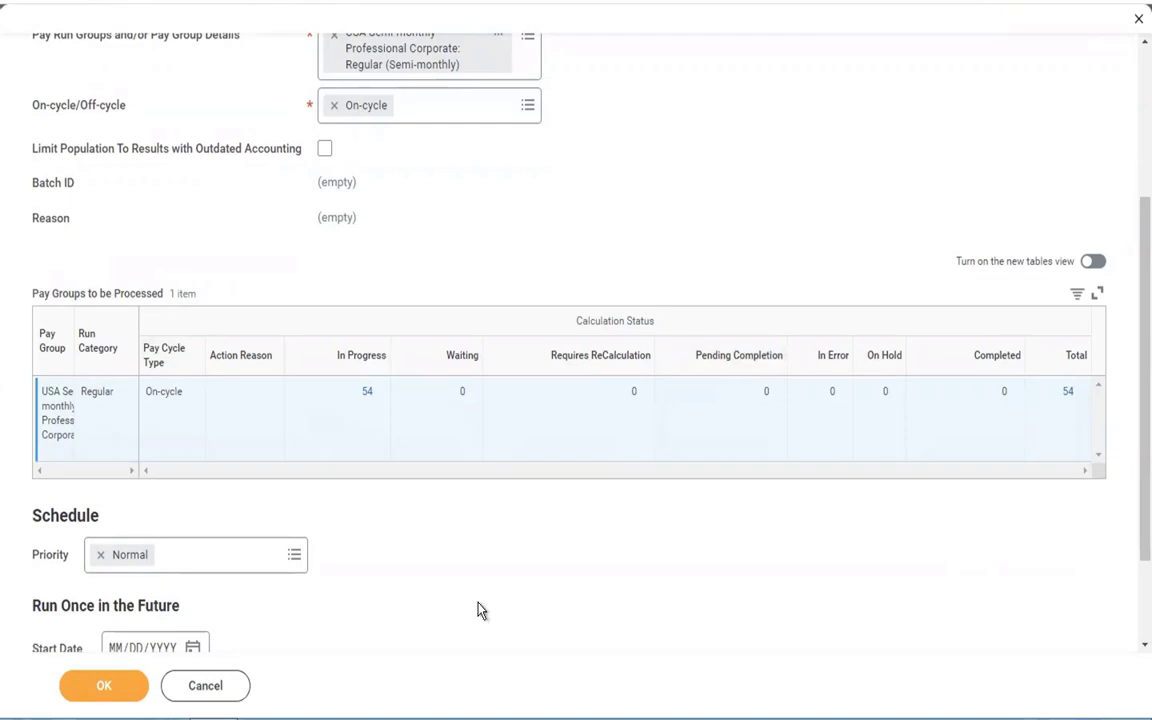
scroll(478, 610, "down", 2)
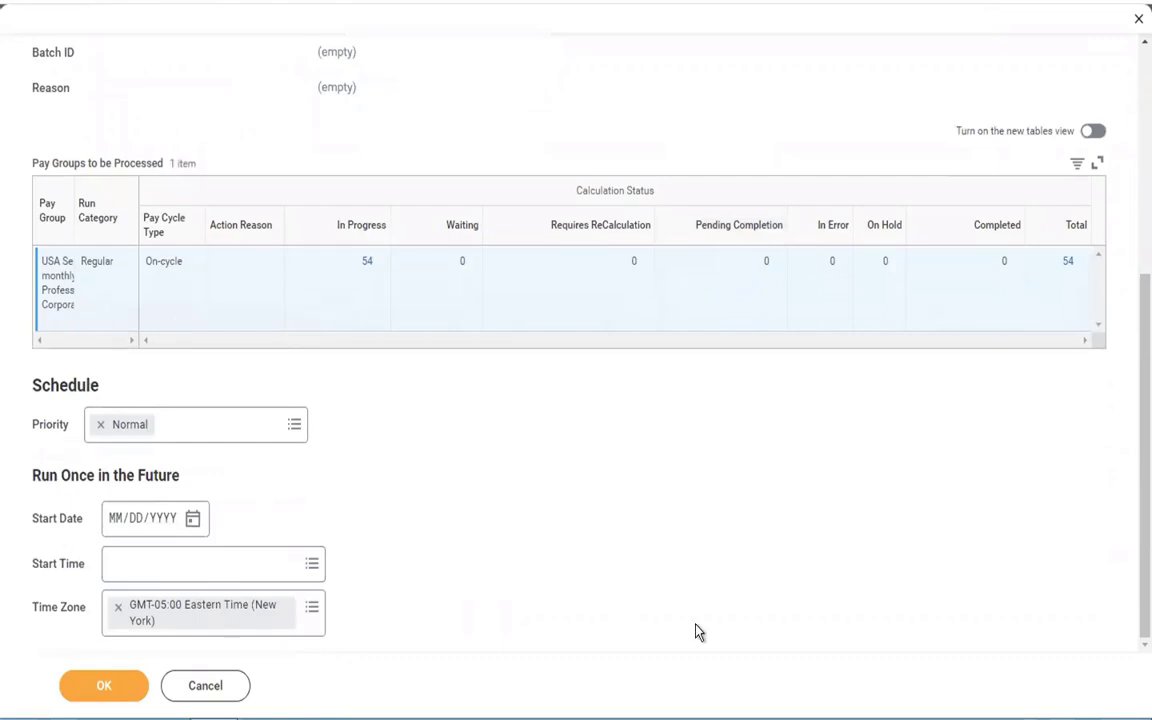
scroll(698, 631, "up", 5)
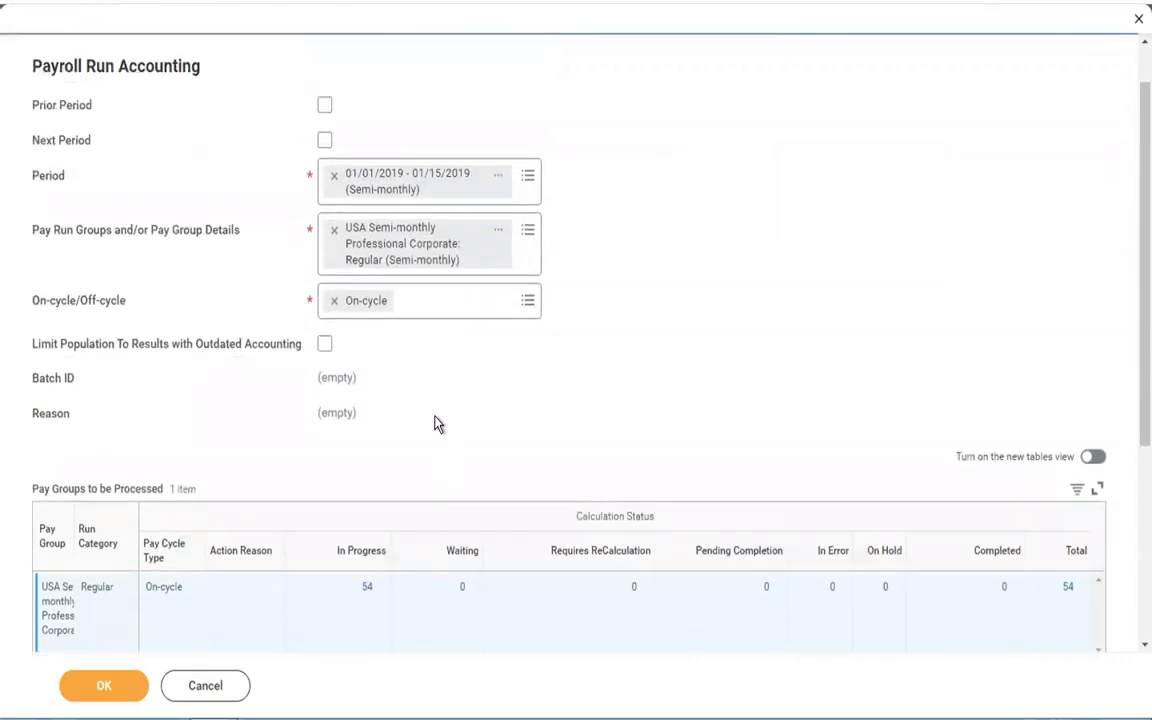
Step: Switch to the Word document and highlight the Run Pay calculation item in the payroll process list
key("ctrl+Left")
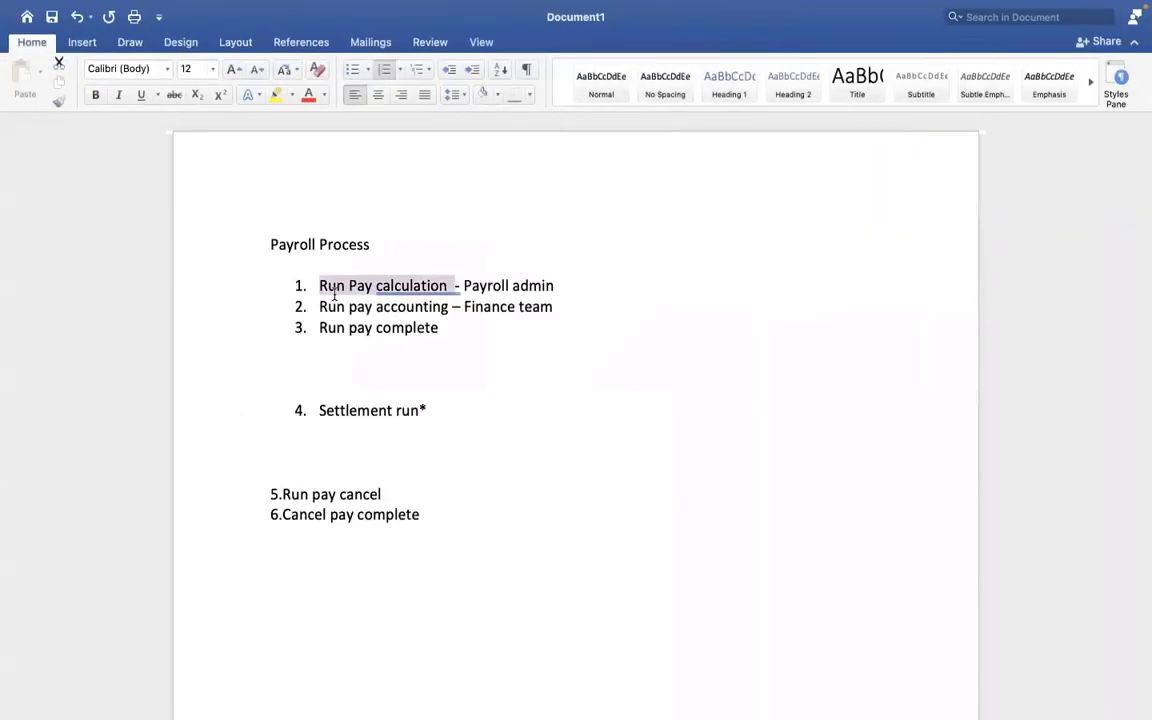
left_click(335, 288)
left_click_drag(335, 288, 432, 288)
Step: Switch back to Workday and submit the completed Run Pay Accounting form
key("ctrl+Right")
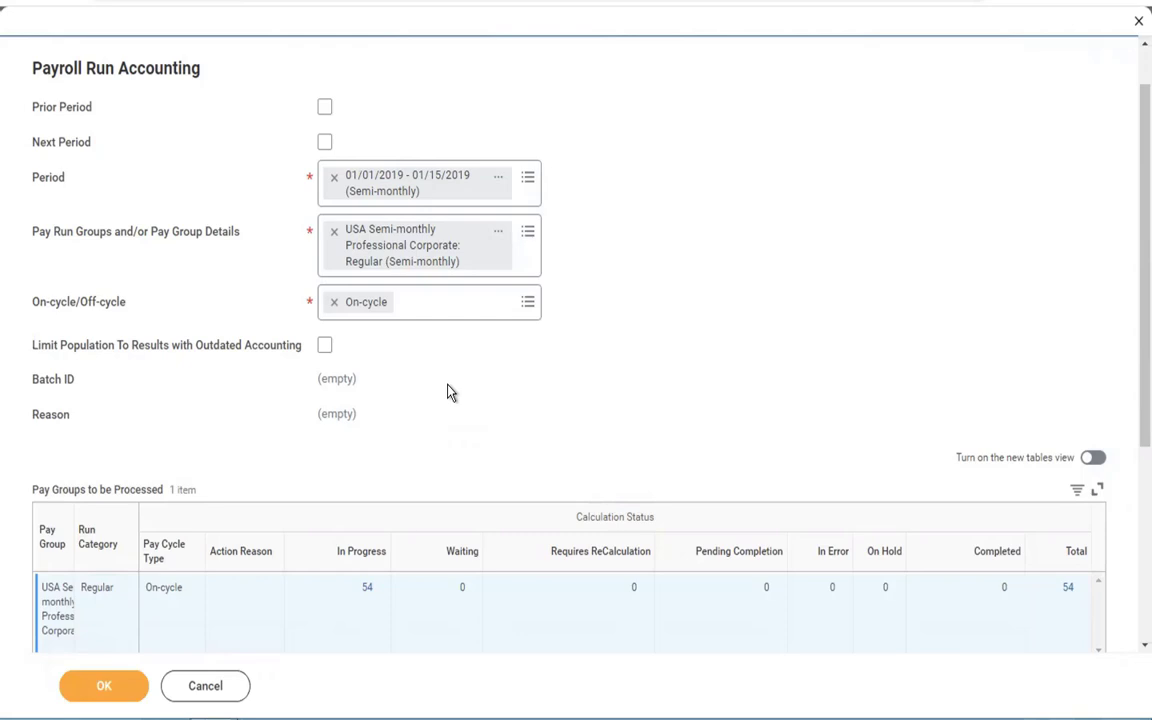
scroll(447, 392, "down", 3)
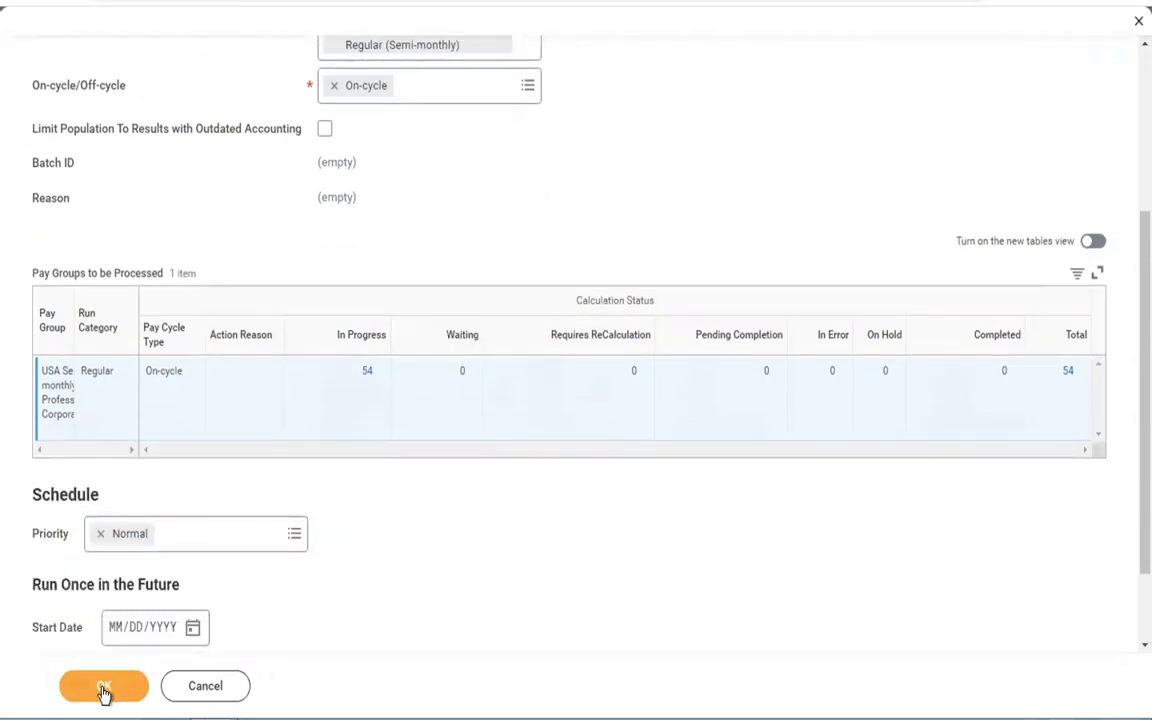
left_click(104, 688)
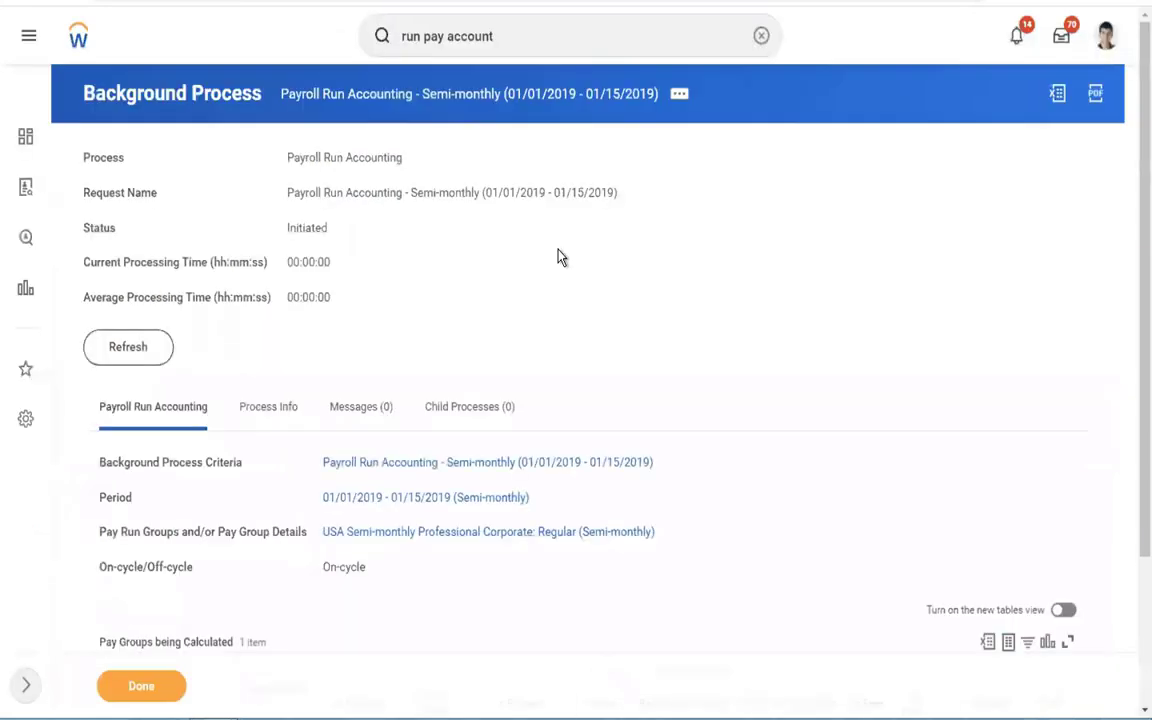
Step: Refresh the pay accounting background process until it finishes and check its status and pay group table
left_click(127, 350)
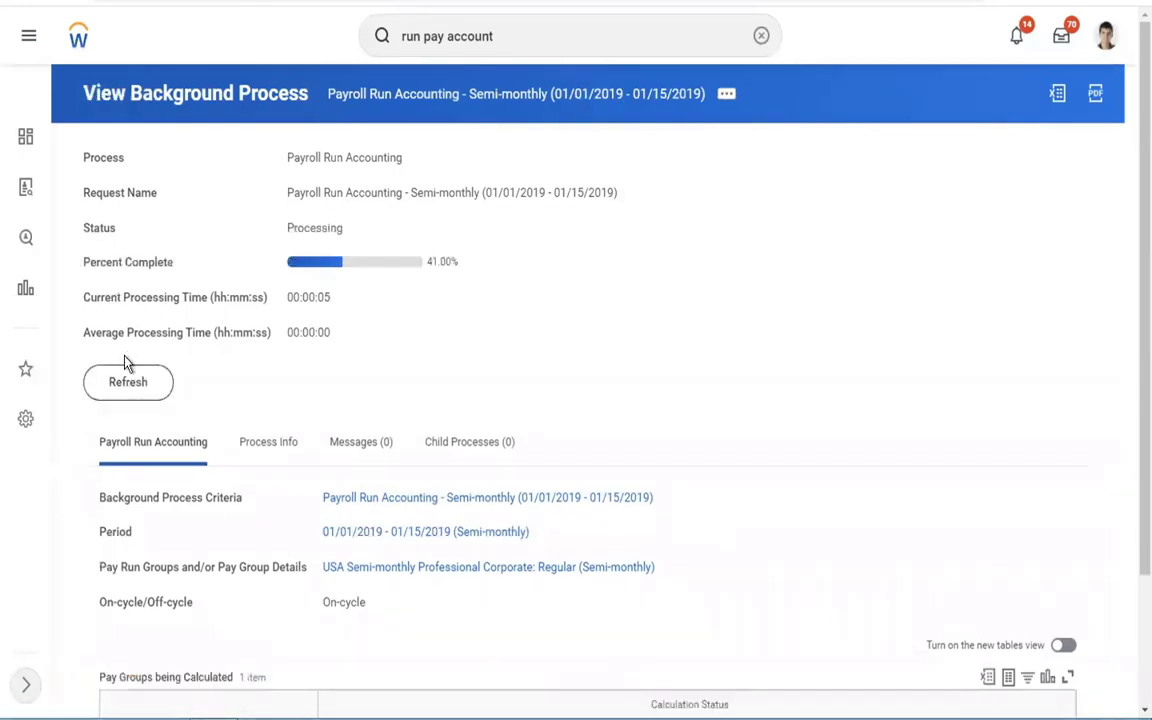
left_click(127, 382)
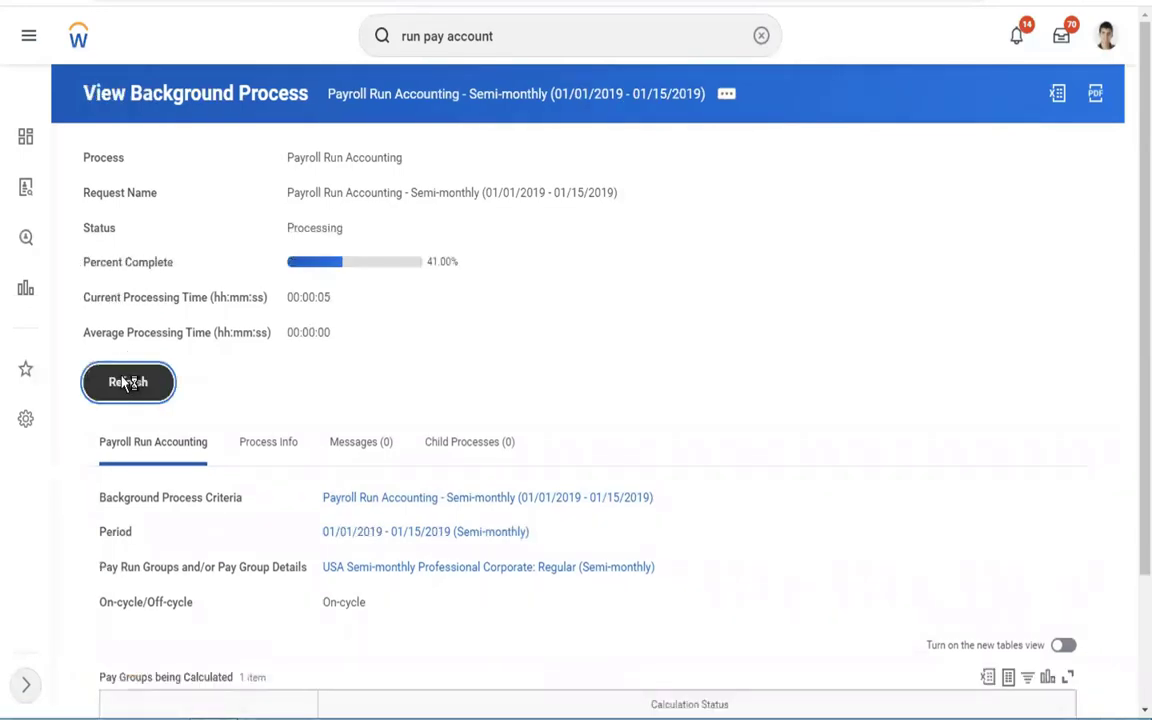
left_click(122, 384)
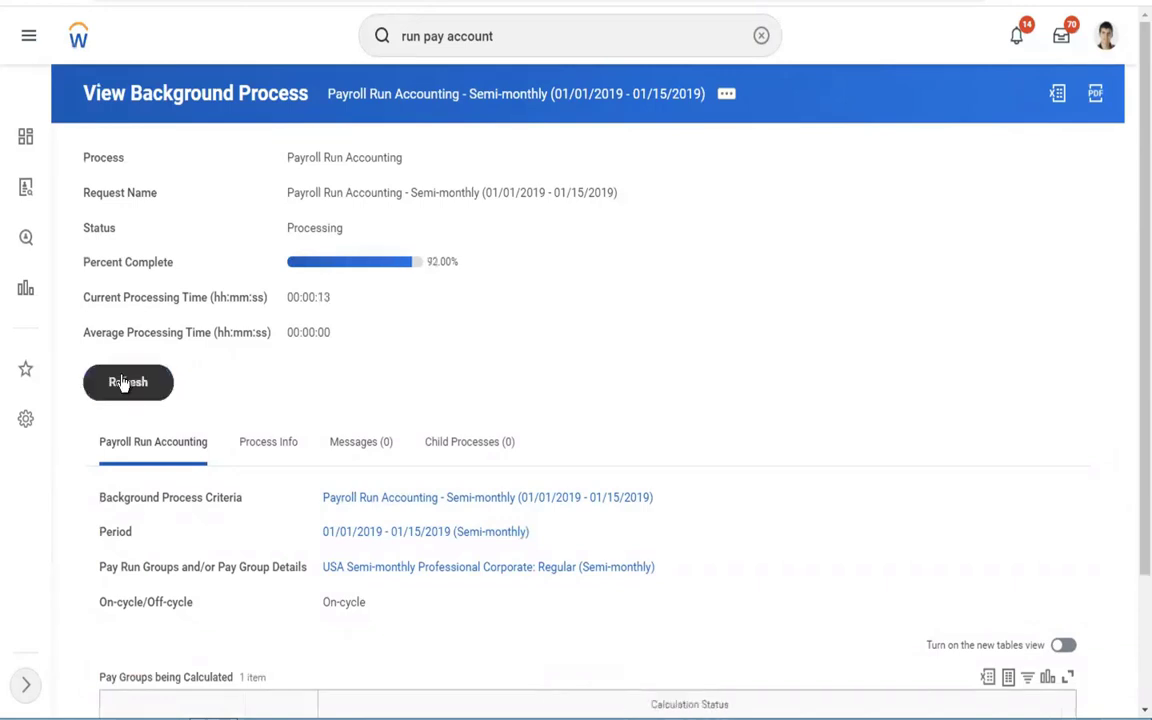
left_click(124, 383)
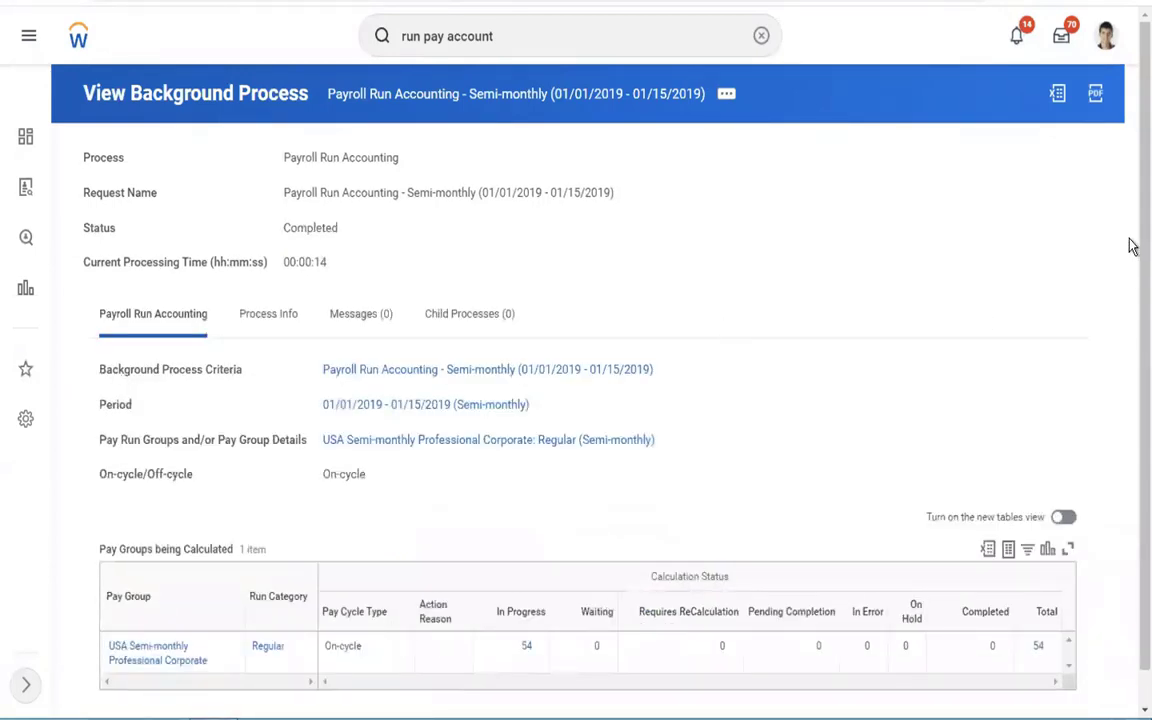
scroll(1131, 250, "down", 1)
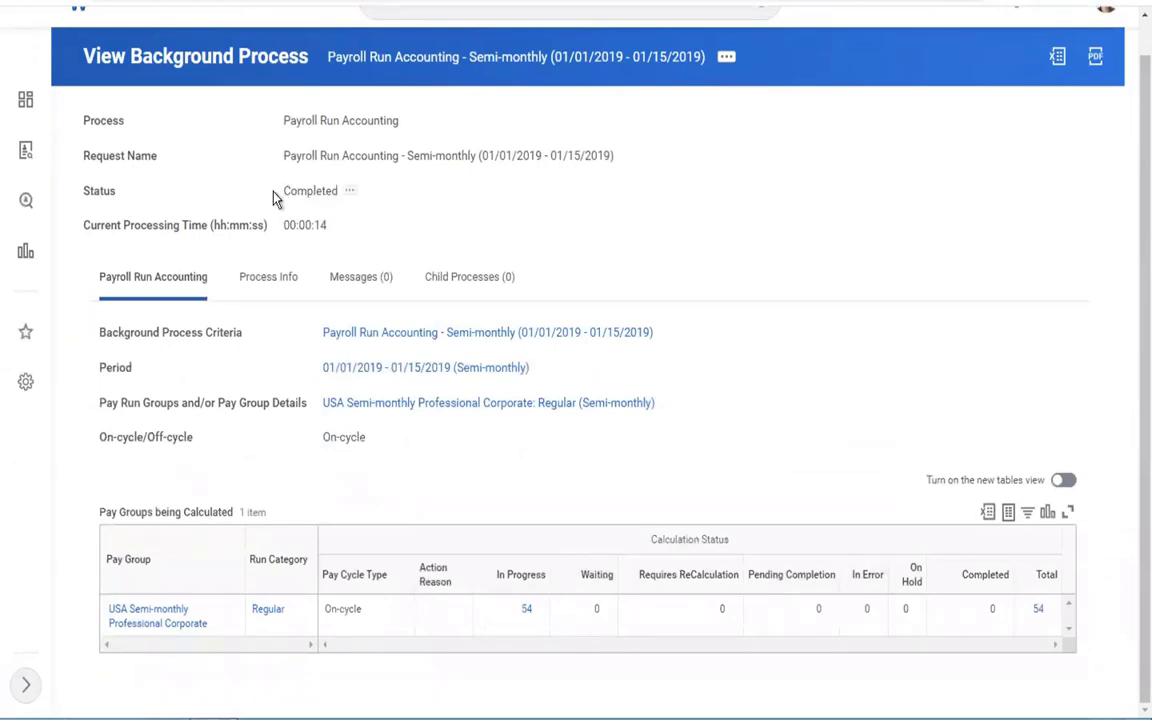
left_click_drag(316, 191, 283, 191)
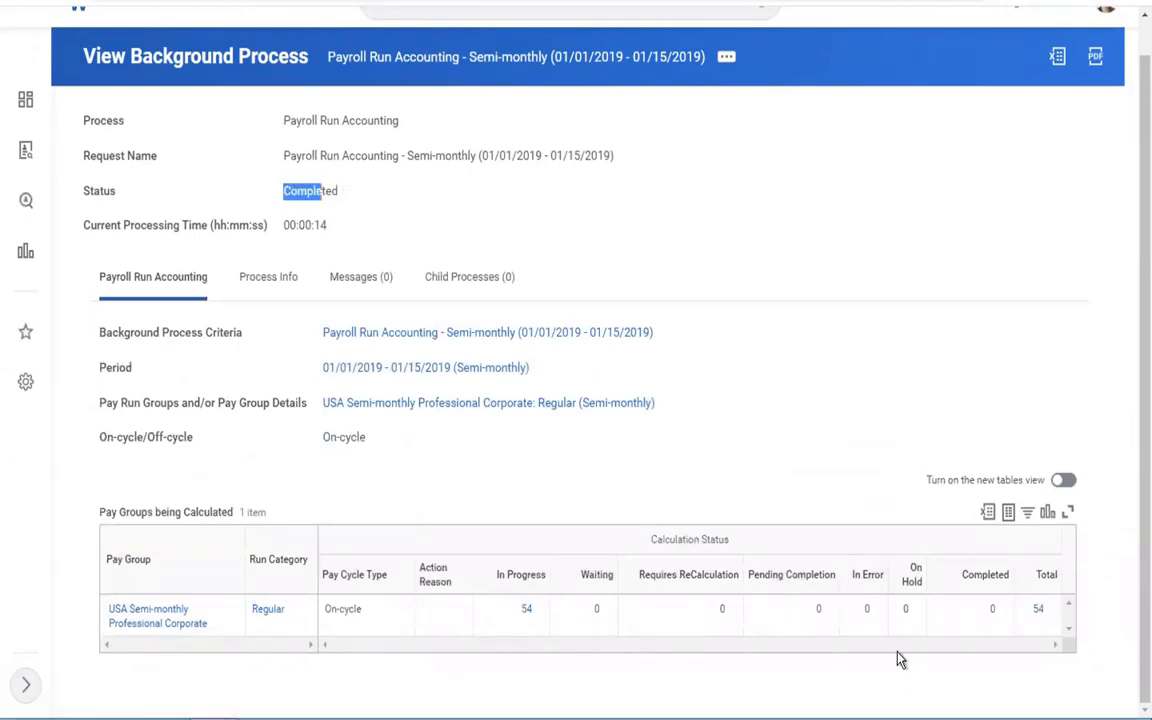
Step: Open the accounting run's process info and examine the step details, including the Calculate Journals step
left_click(262, 280)
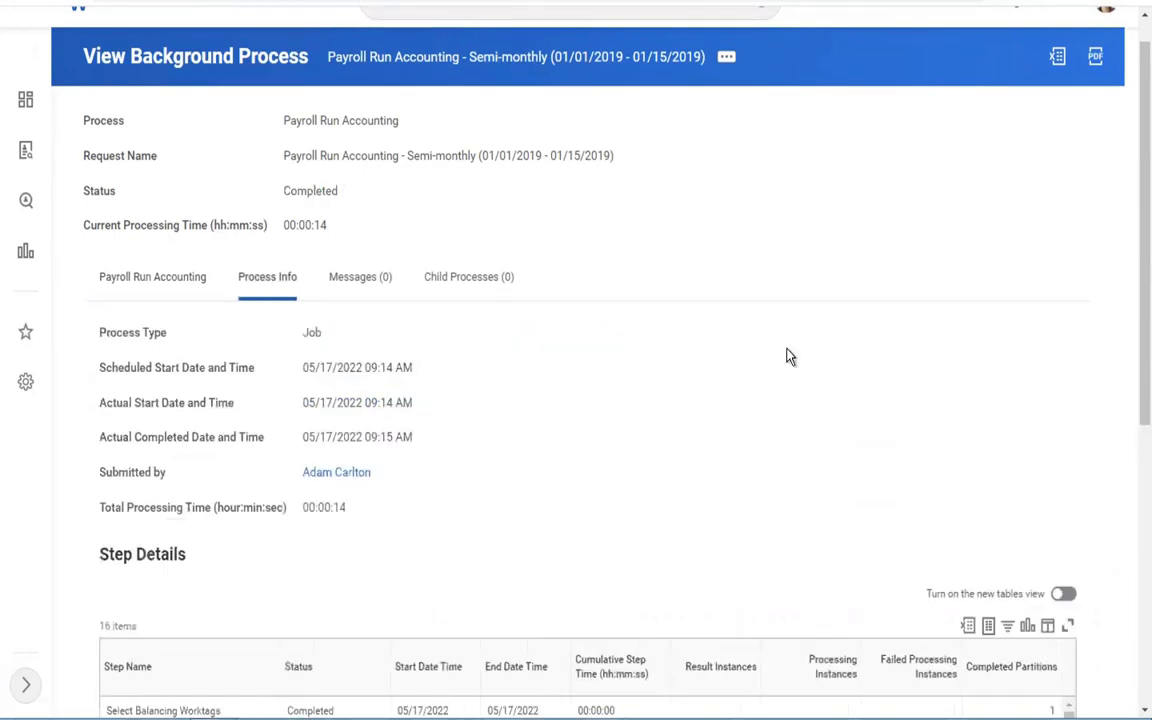
scroll(1131, 278, "down", 5)
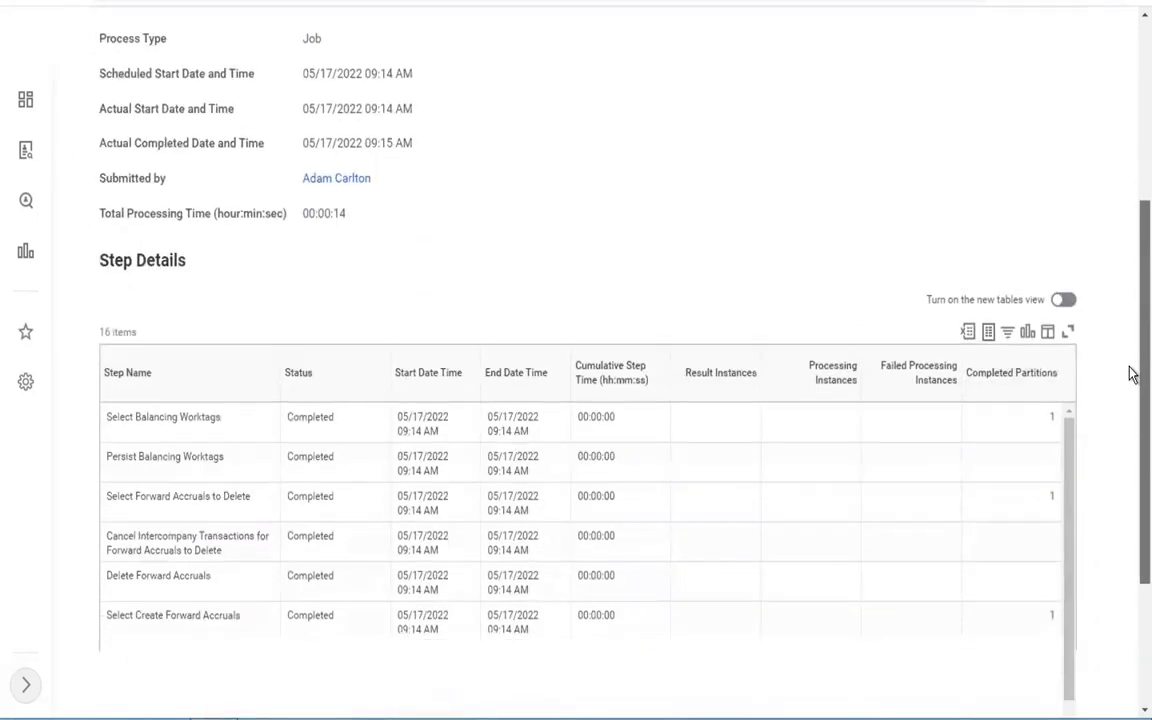
scroll(1131, 495, "down", 1)
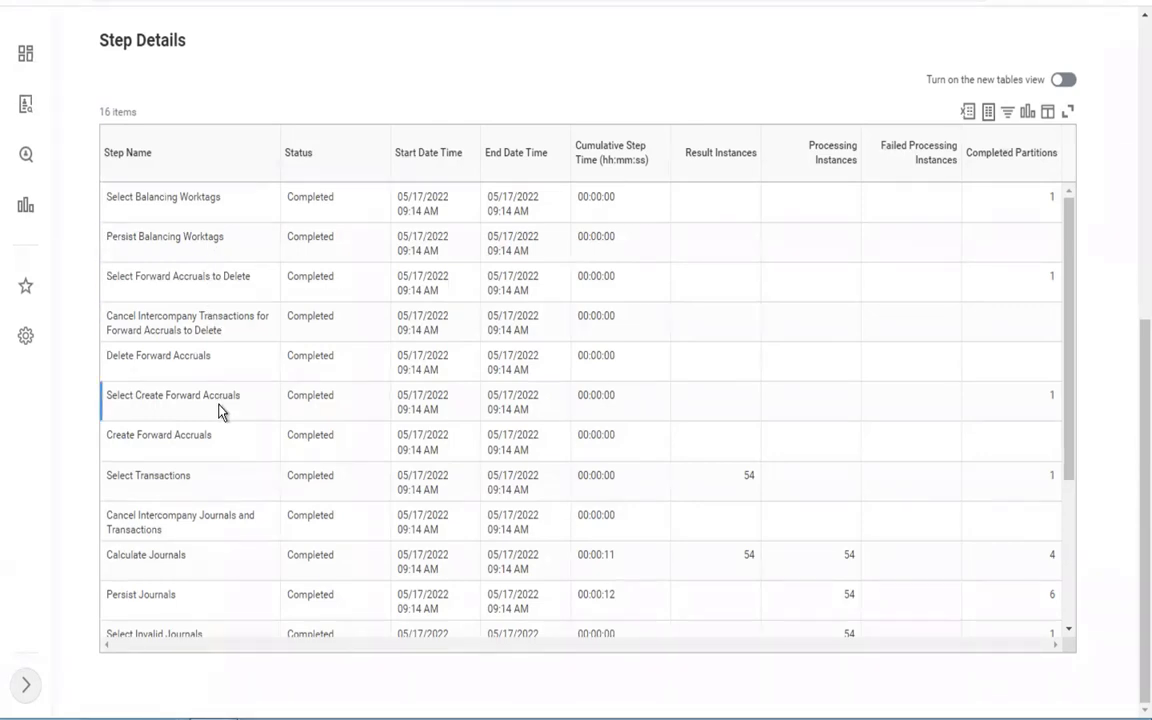
left_click(270, 553)
scroll(270, 555, "down", 1)
scroll(269, 553, "down", 5)
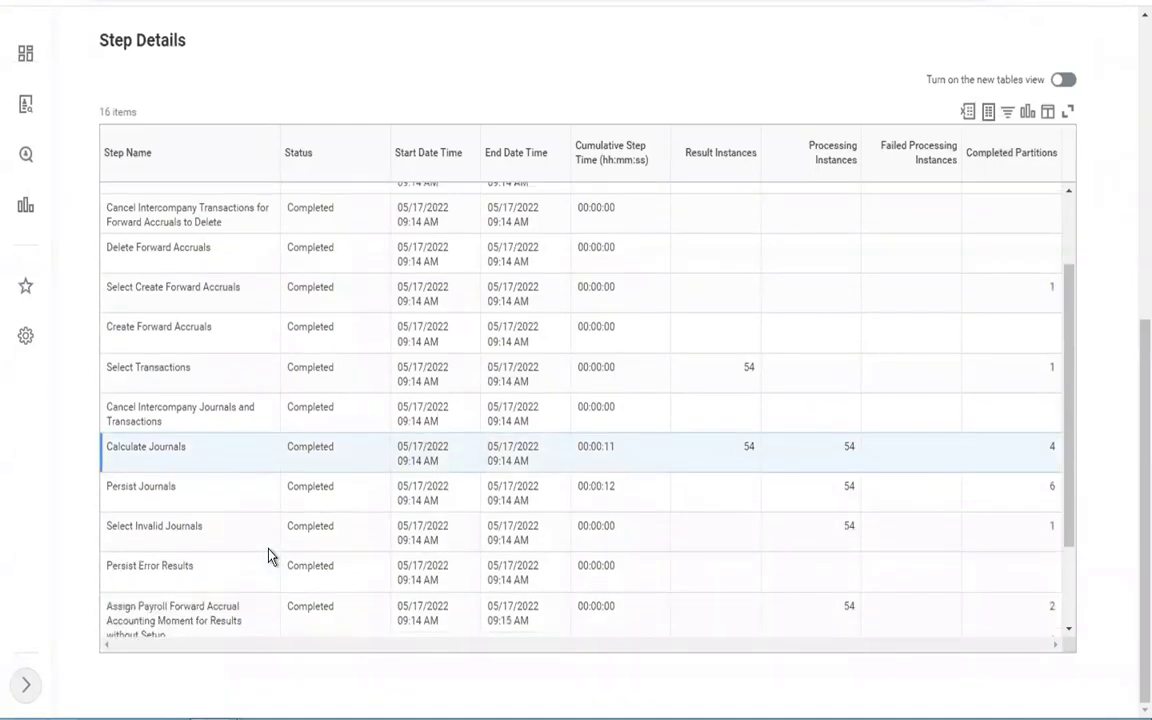
scroll(269, 556, "down", 1)
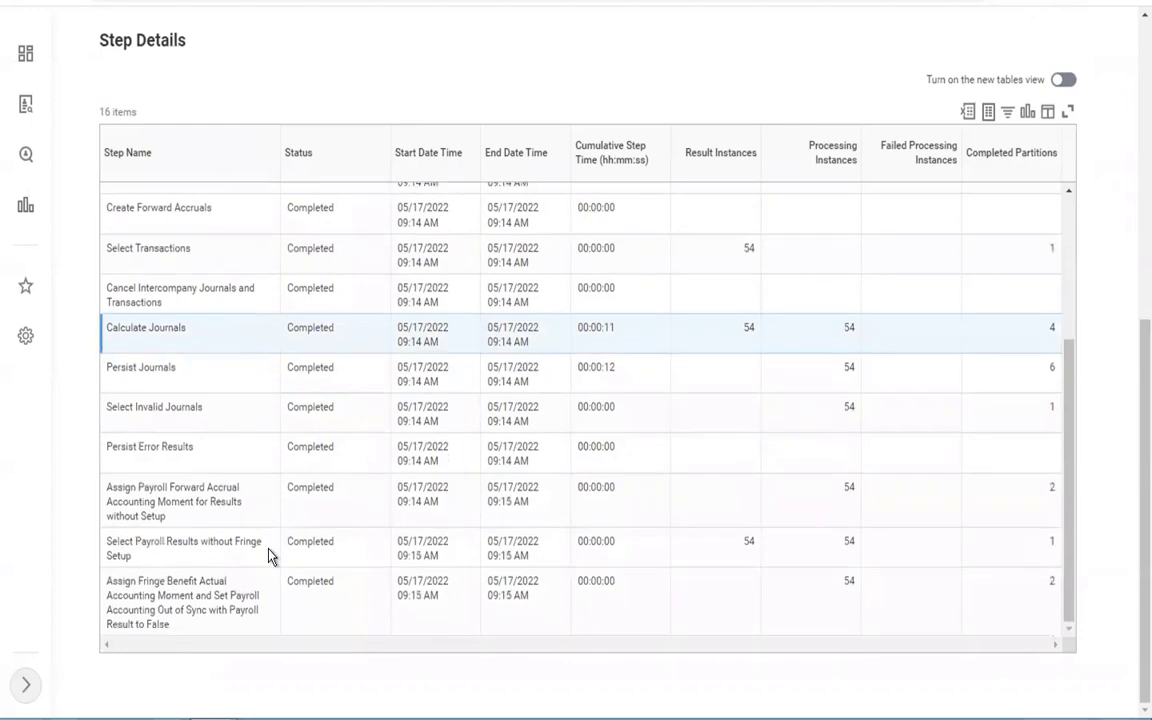
scroll(268, 556, "up", 10)
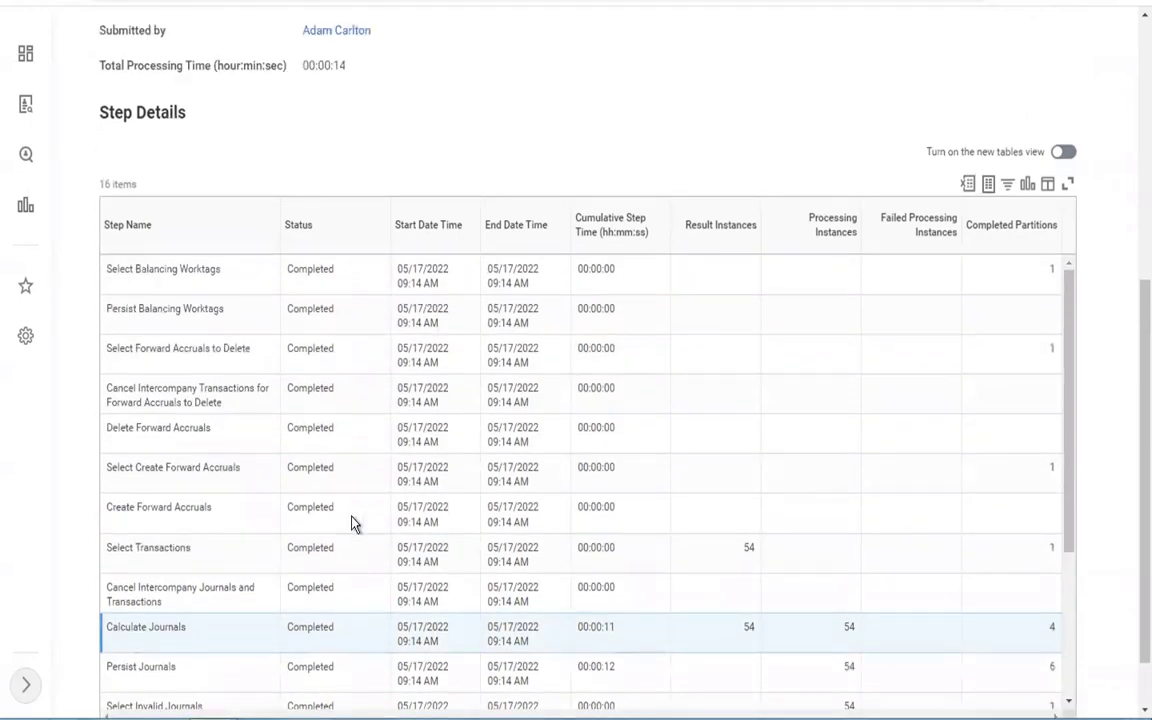
scroll(443, 170, "up", 4)
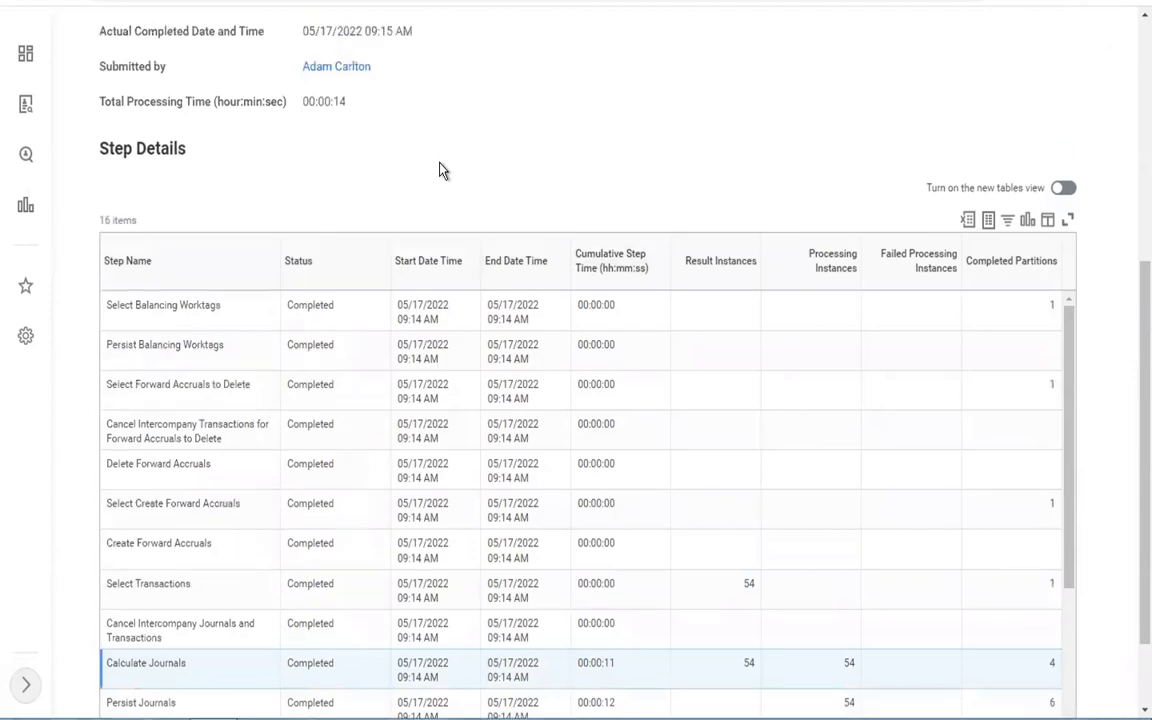
Step: Switch to the Word document and highlight the Run pay complete item in the payroll process list
key("ctrl+Left")
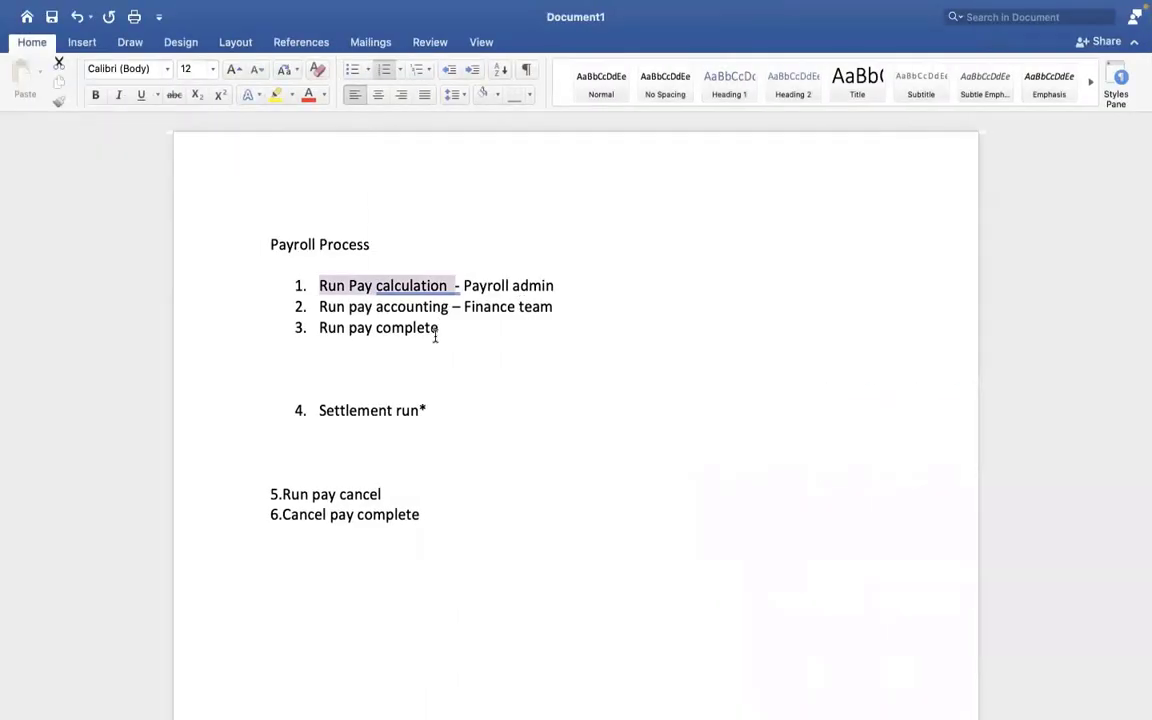
left_click(435, 337)
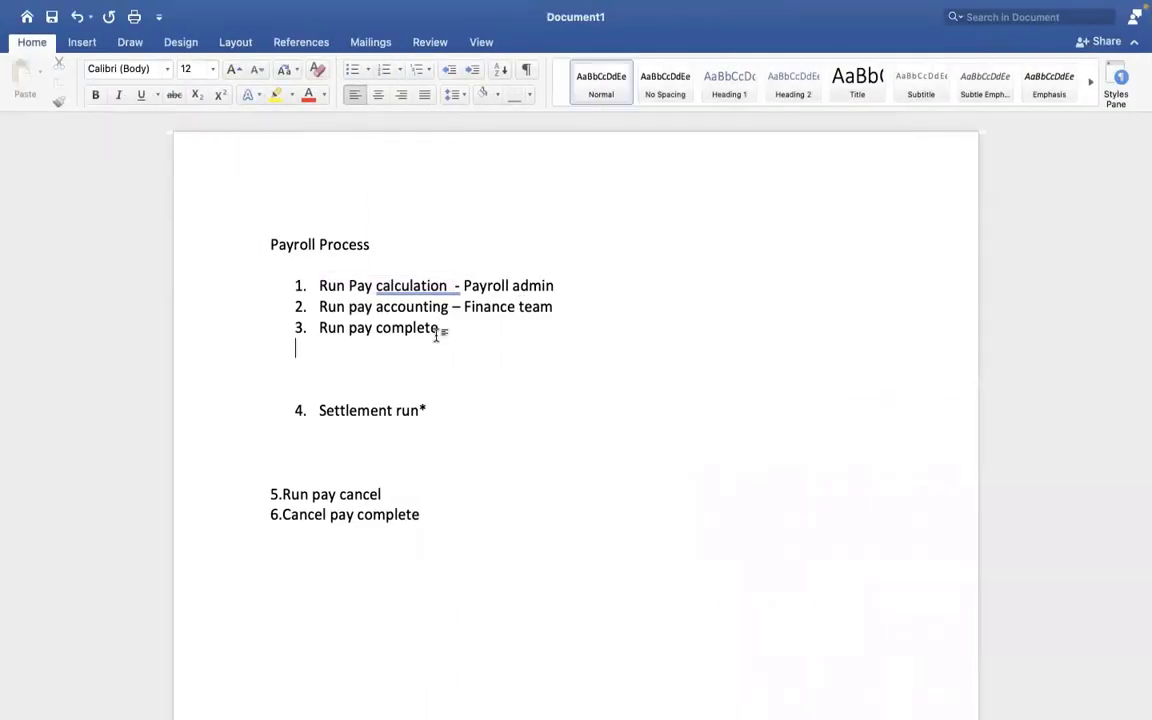
left_click_drag(370, 334, 324, 327)
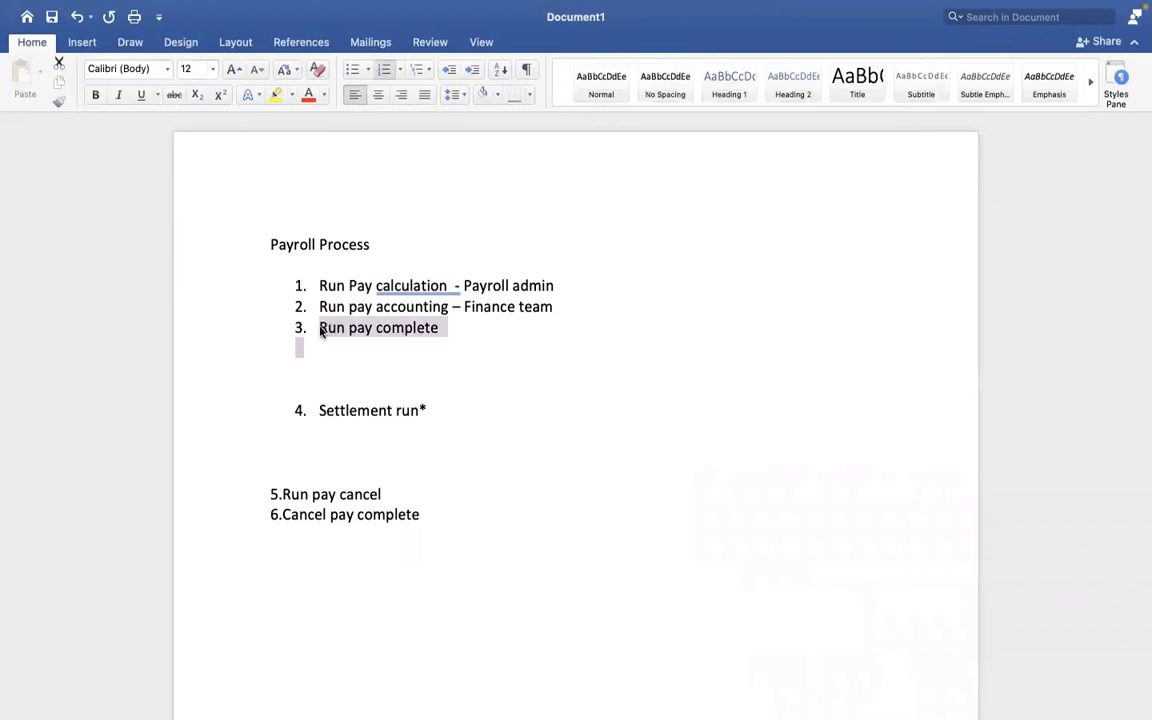
left_click(321, 332)
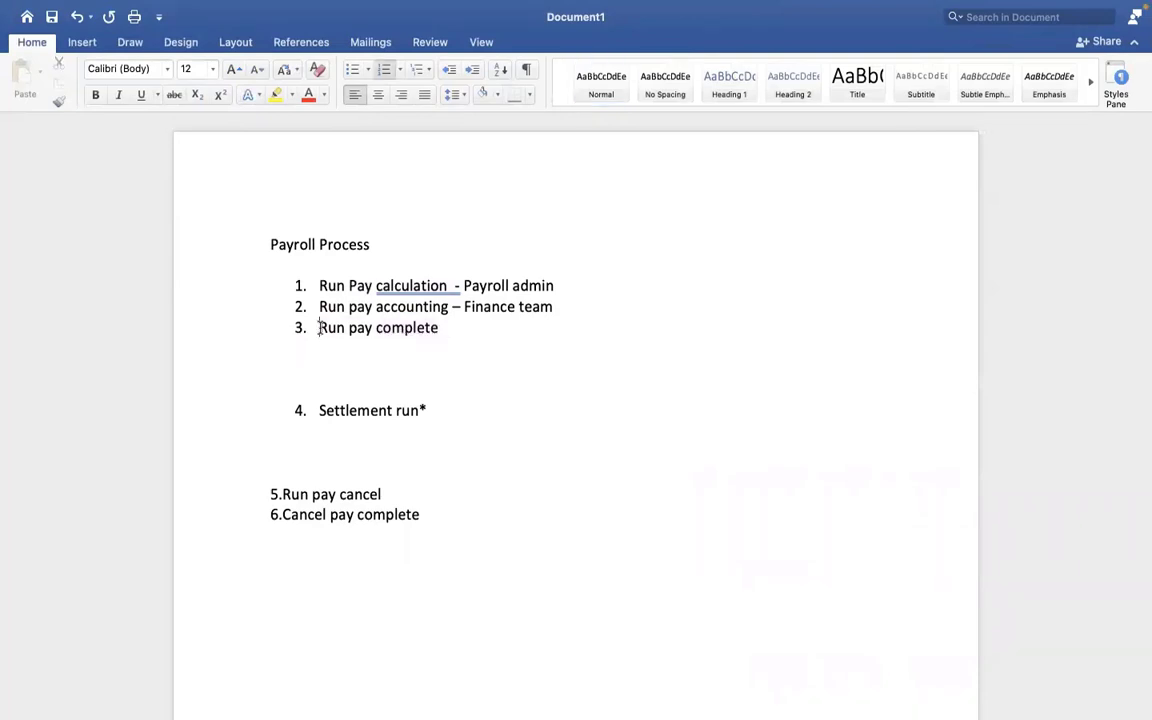
left_click(383, 336)
left_click(449, 331)
Step: Switch back to Workday and review the accounting run's period and pay group details on its Payroll Run Accounting view
key("ctrl+Right")
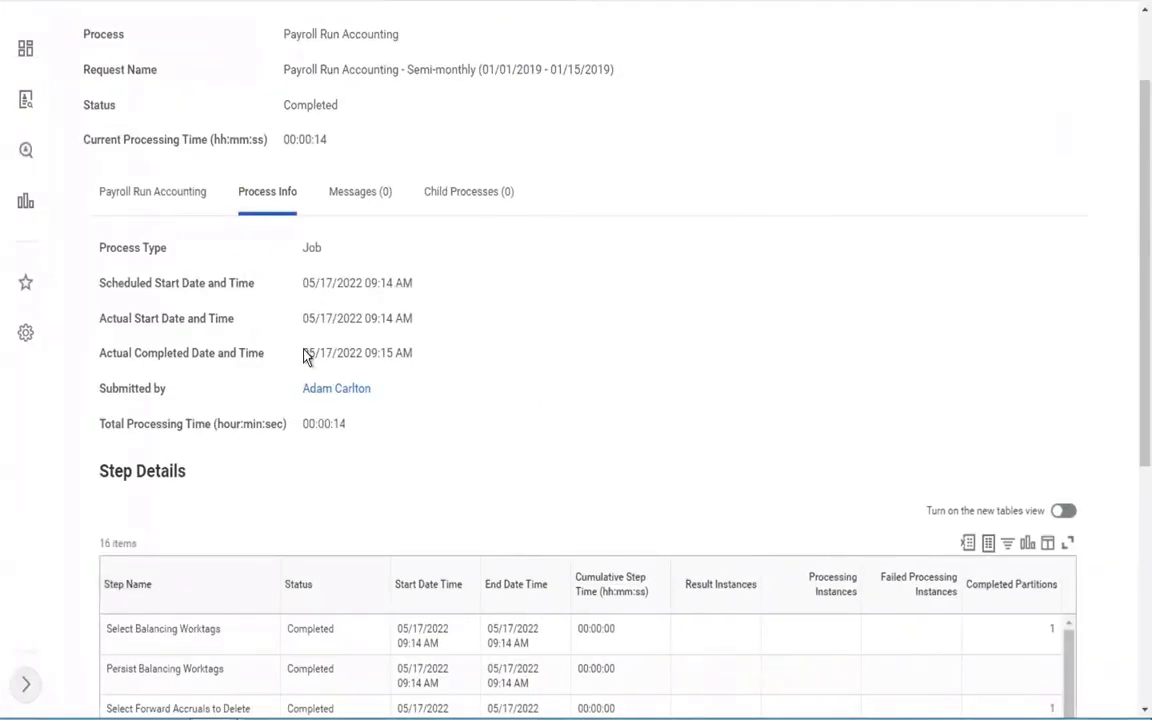
left_click(148, 195)
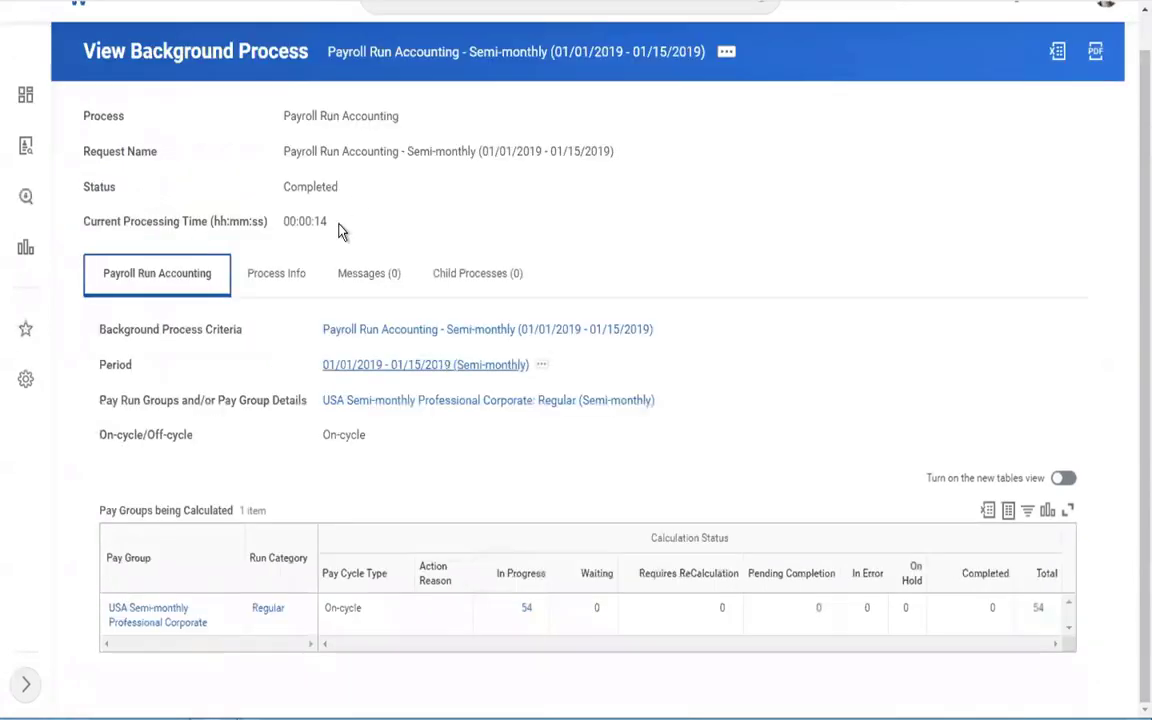
left_click_drag(305, 368, 548, 380)
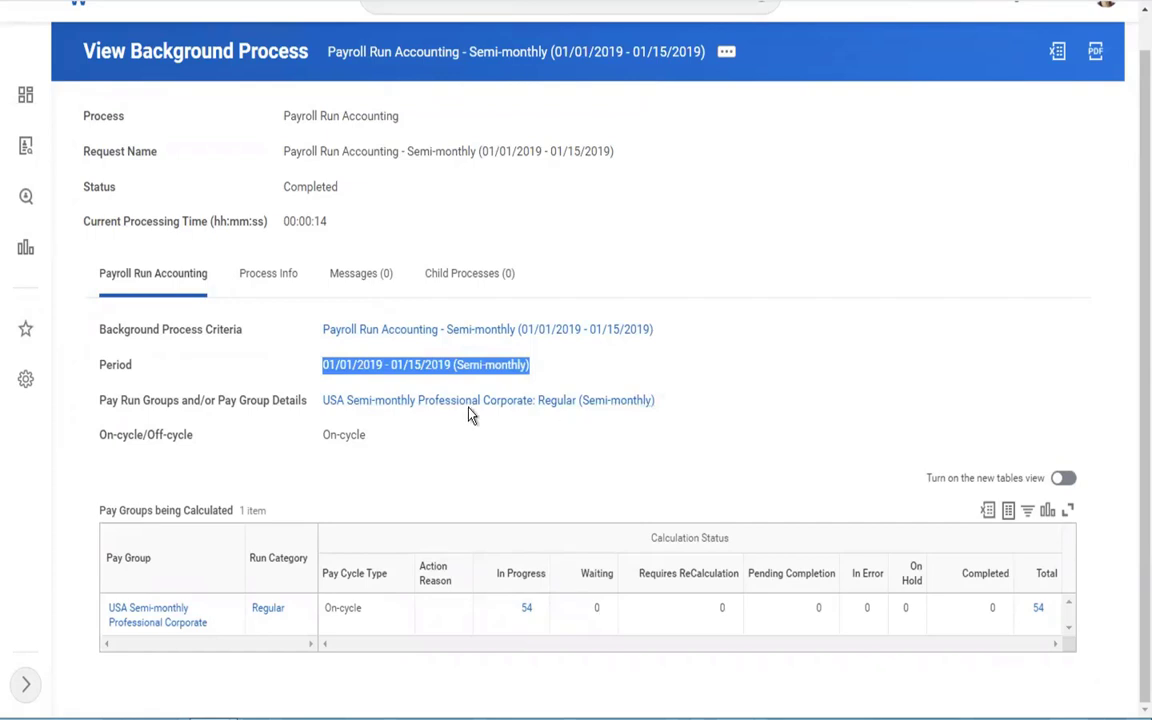
left_click(790, 343)
Step: Search for "run pay comple" and open the Run Pay Complete task
scroll(790, 343, "up", 1)
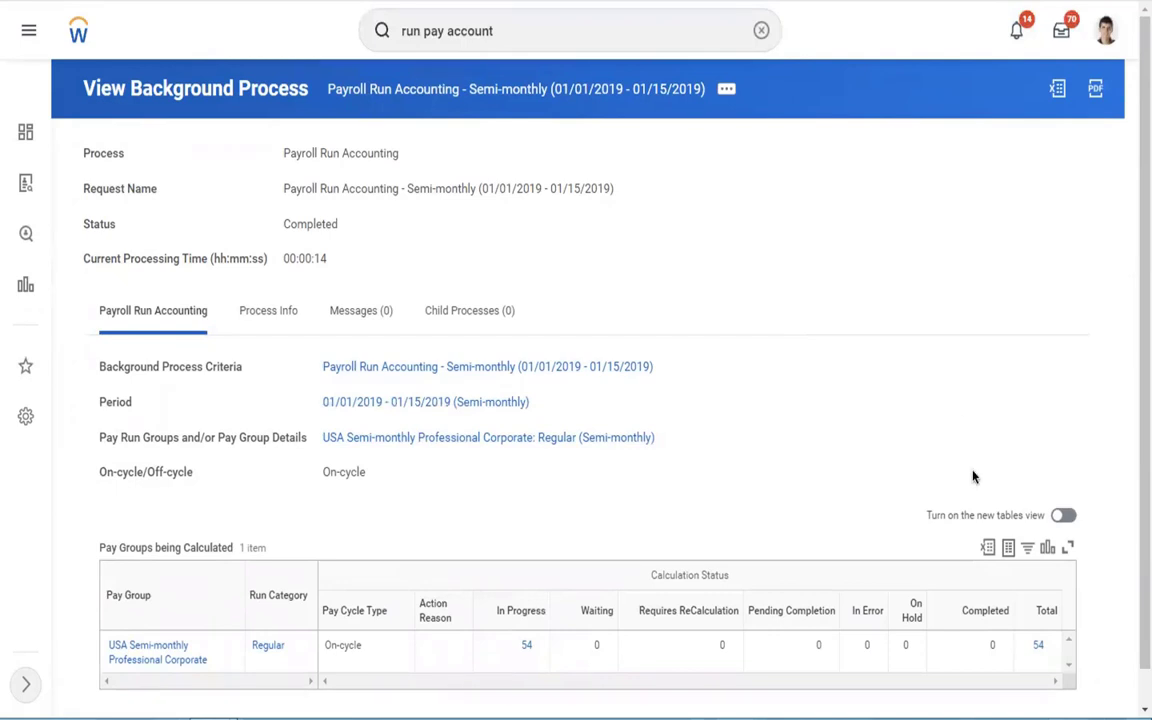
left_click(759, 33)
type("run")
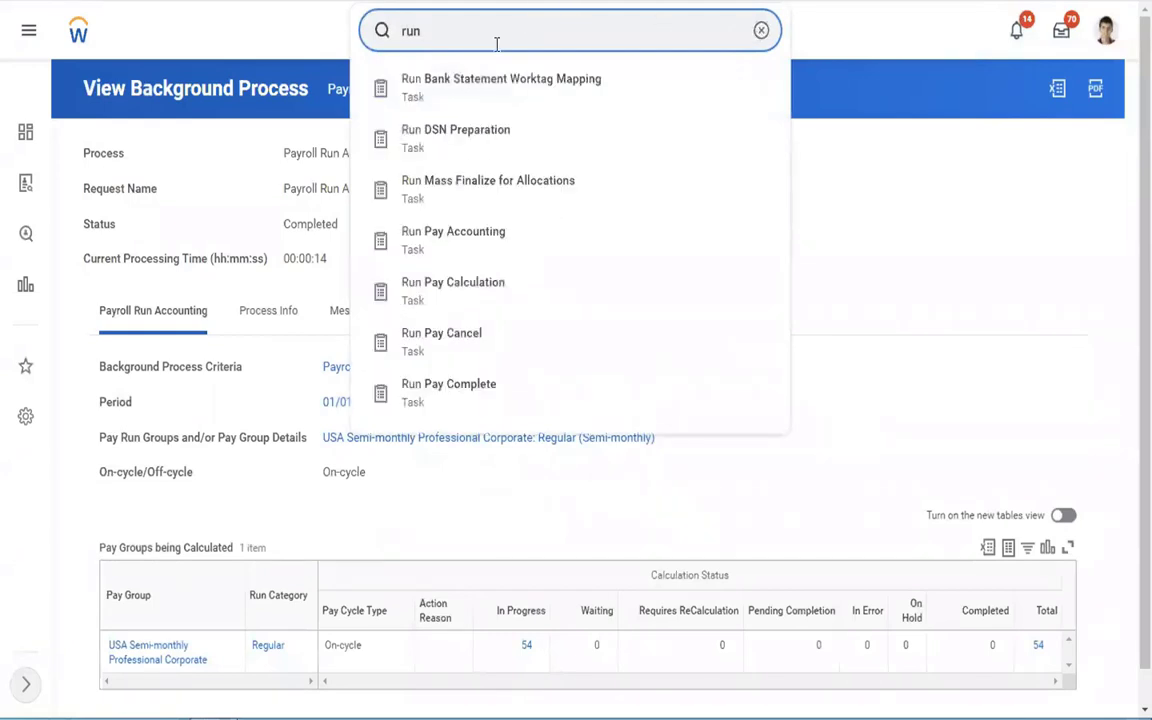
left_click(761, 30)
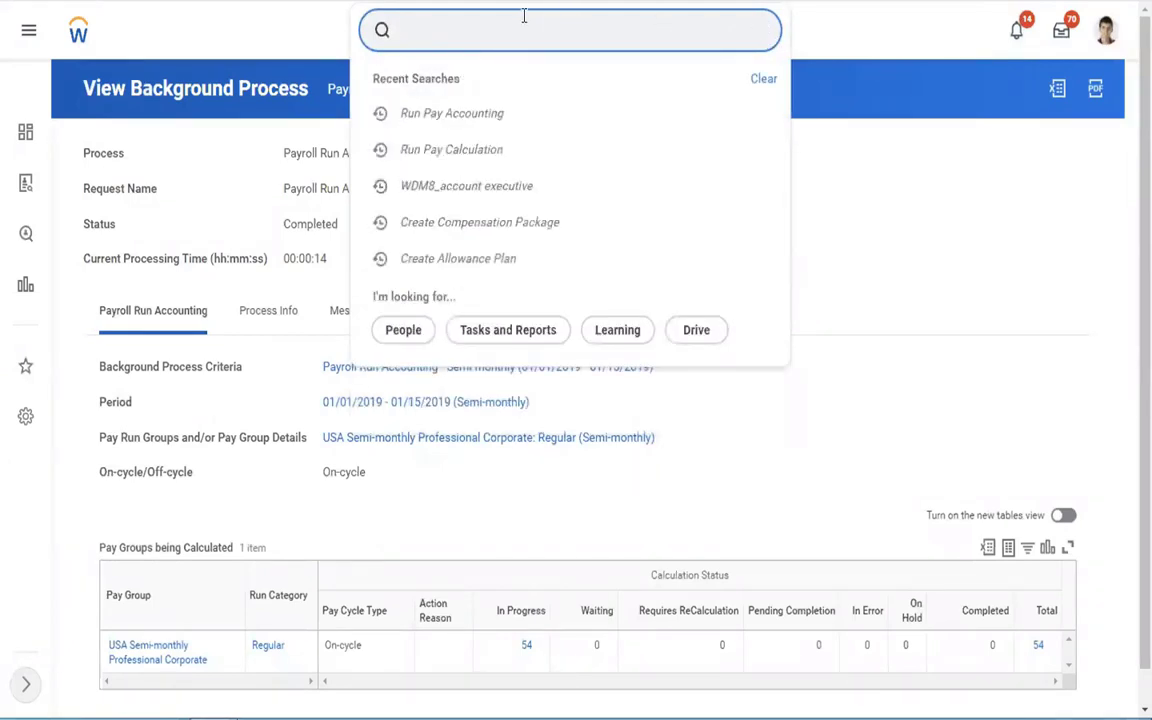
type("run pay comple")
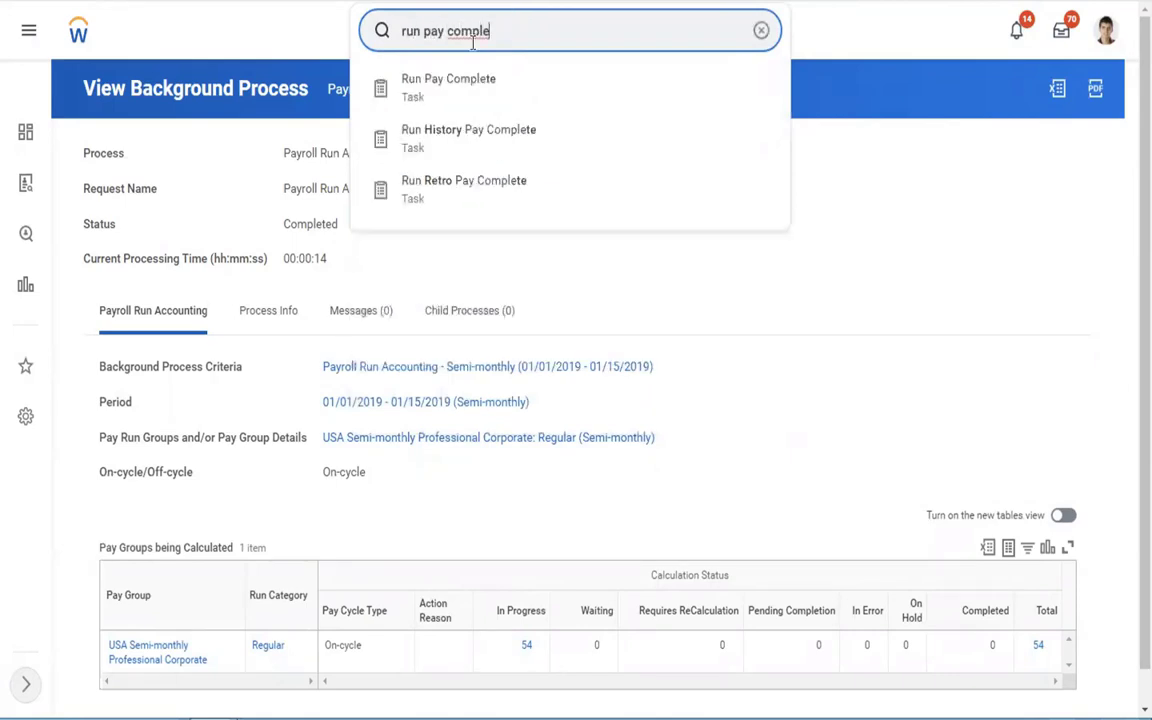
left_click(460, 88)
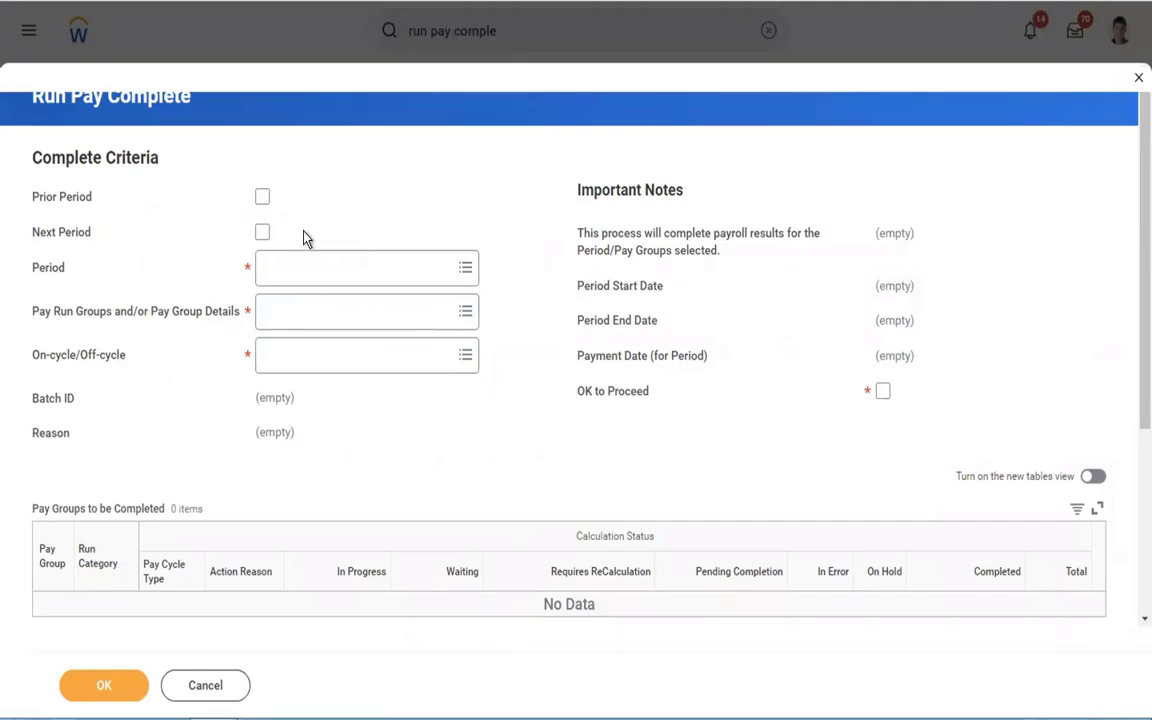
Step: Set the period to 01/01/2019 - 01/15/2019 (Semi-monthly) and the pay group detail to USA Semi-monthly Professional Corporate: Regular (Semi-monthly)
left_click(280, 268)
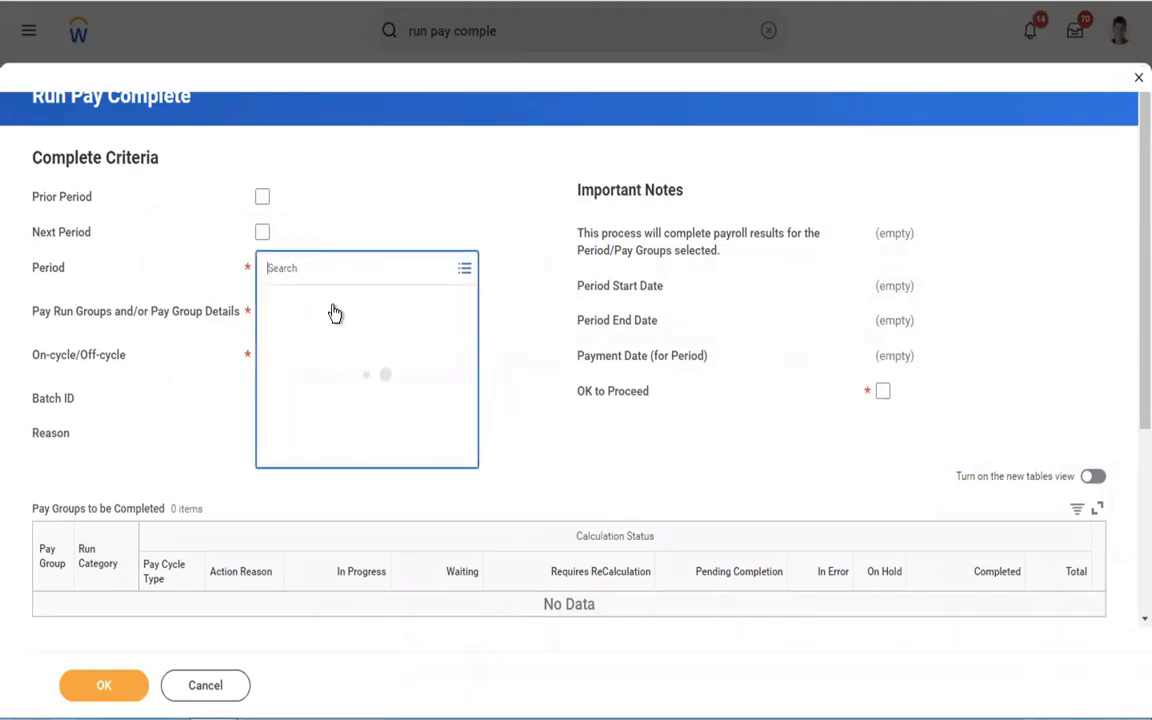
left_click(311, 300)
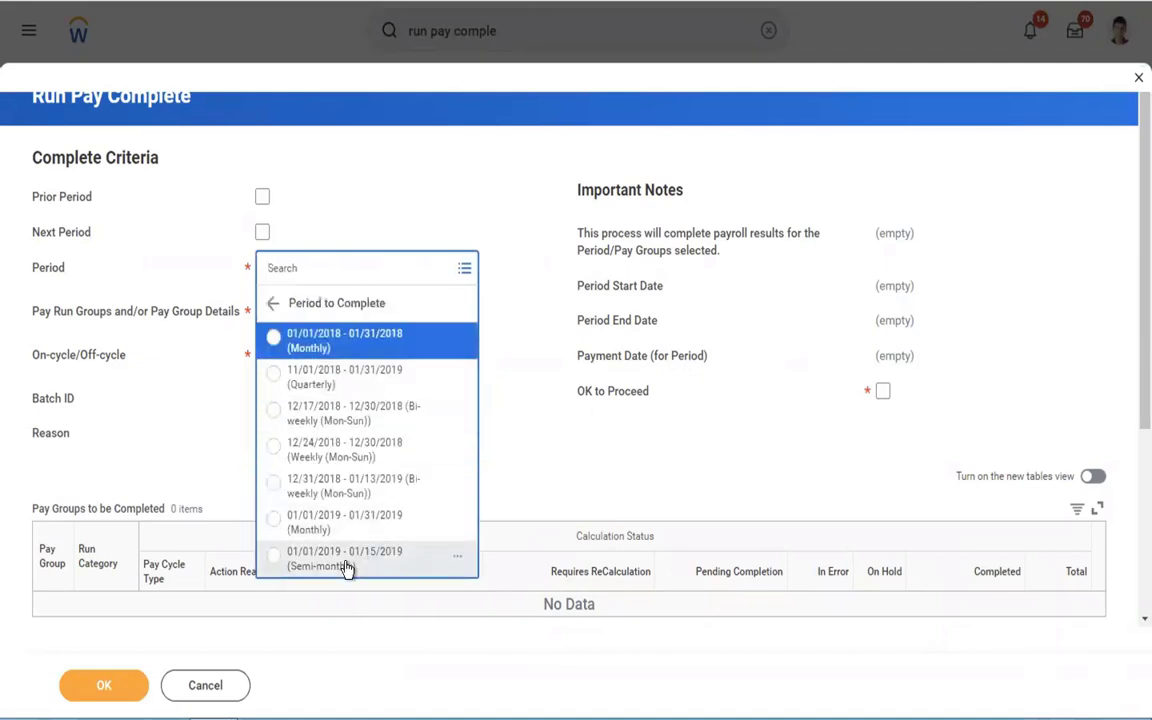
left_click(345, 562)
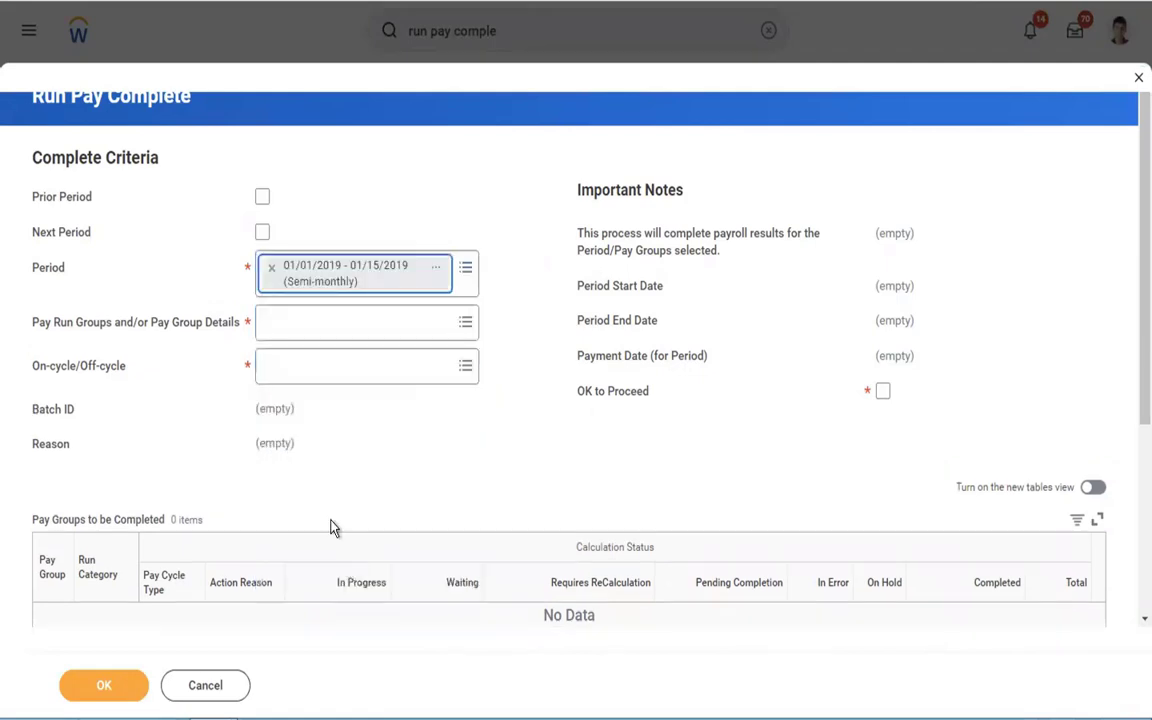
left_click(283, 329)
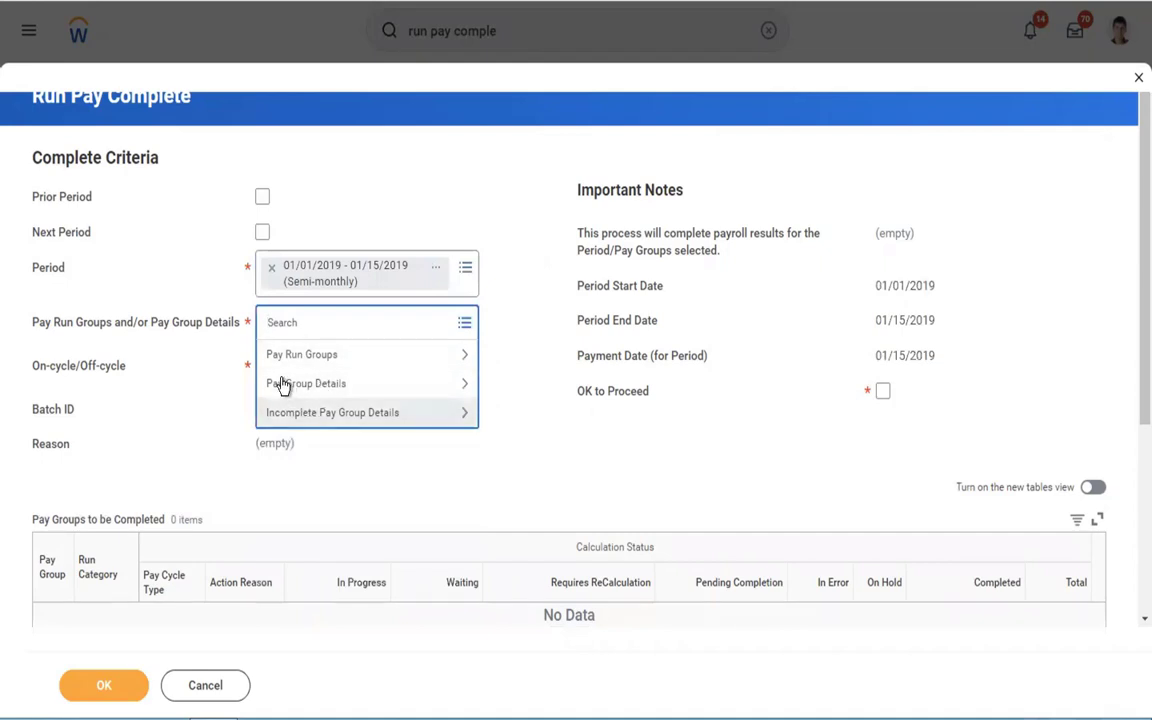
left_click(283, 385)
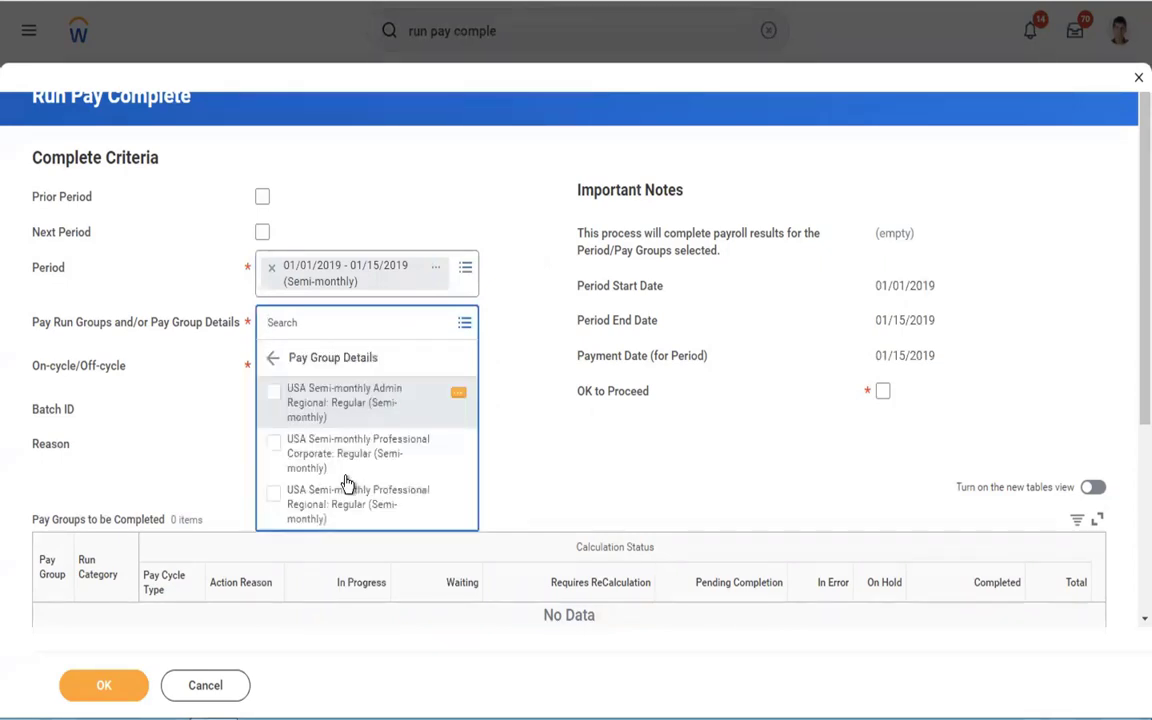
left_click(316, 465)
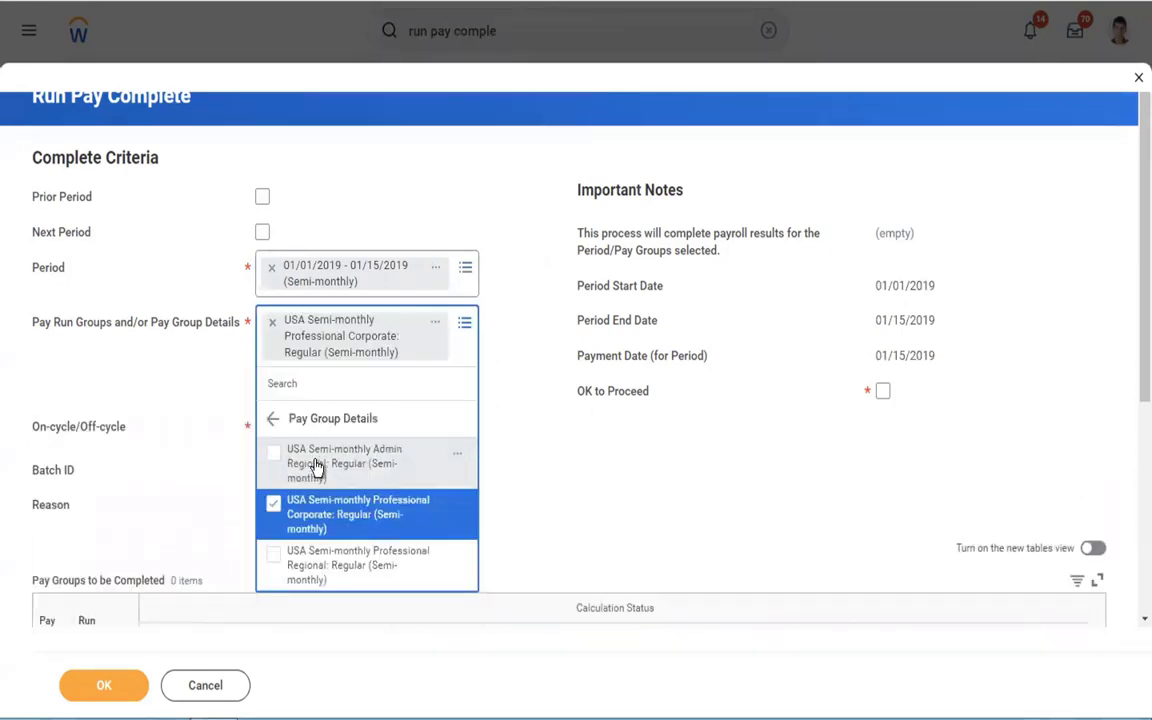
left_click(571, 417)
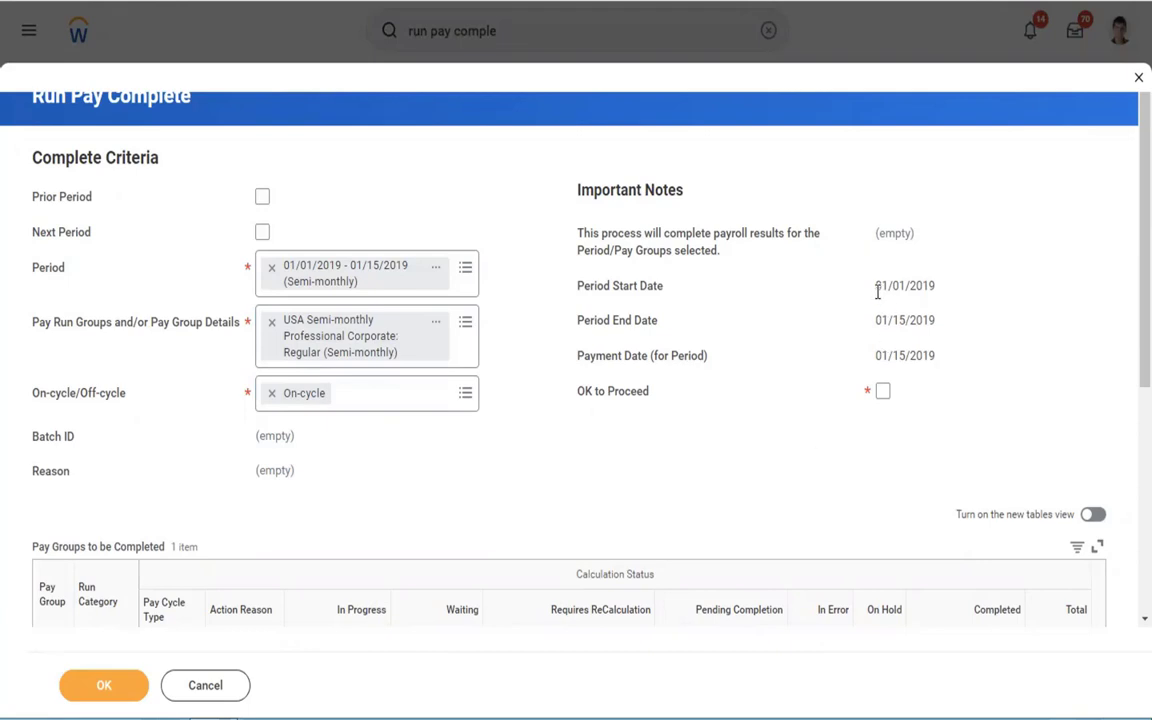
Step: Check the period and payment dates, confirm OK to Proceed, and submit the Run Pay Complete form
left_click_drag(952, 285, 938, 318)
left_click_drag(868, 360, 917, 280)
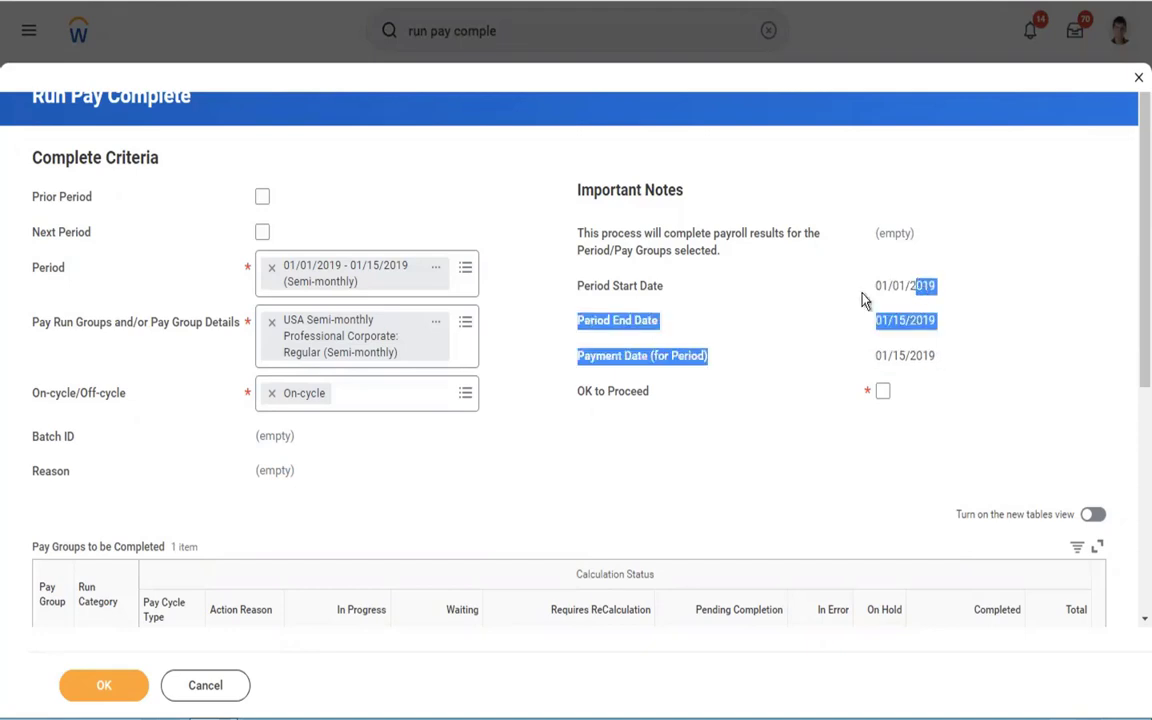
left_click(897, 272)
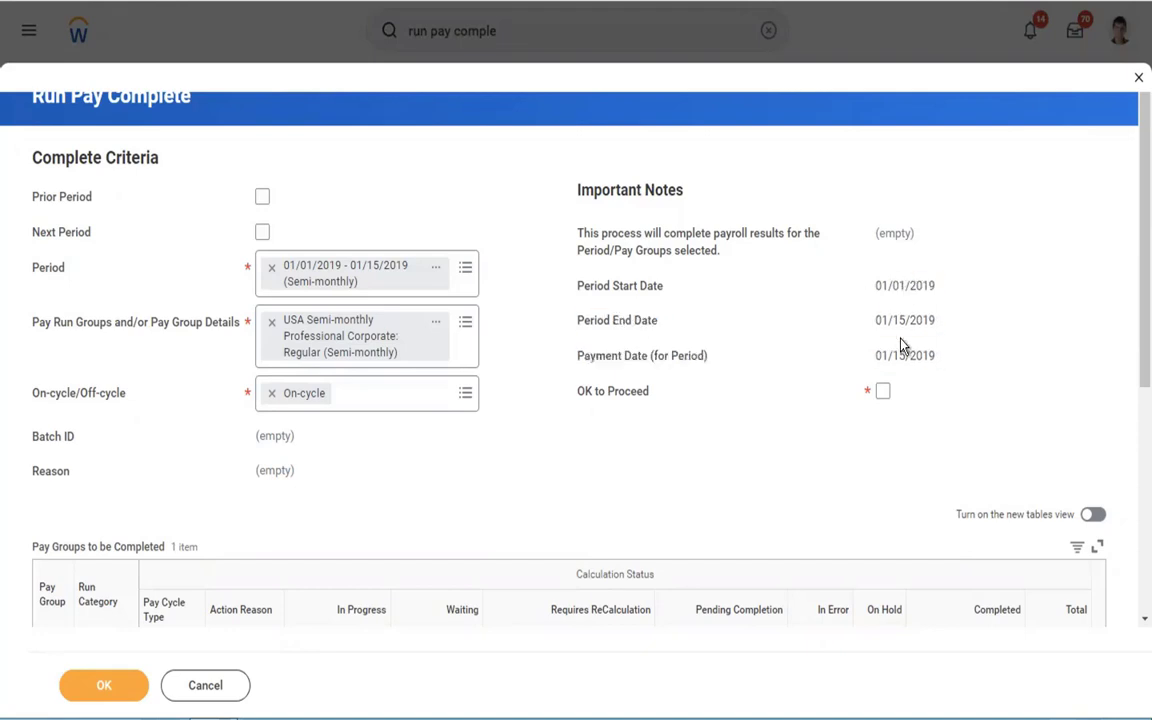
left_click(884, 391)
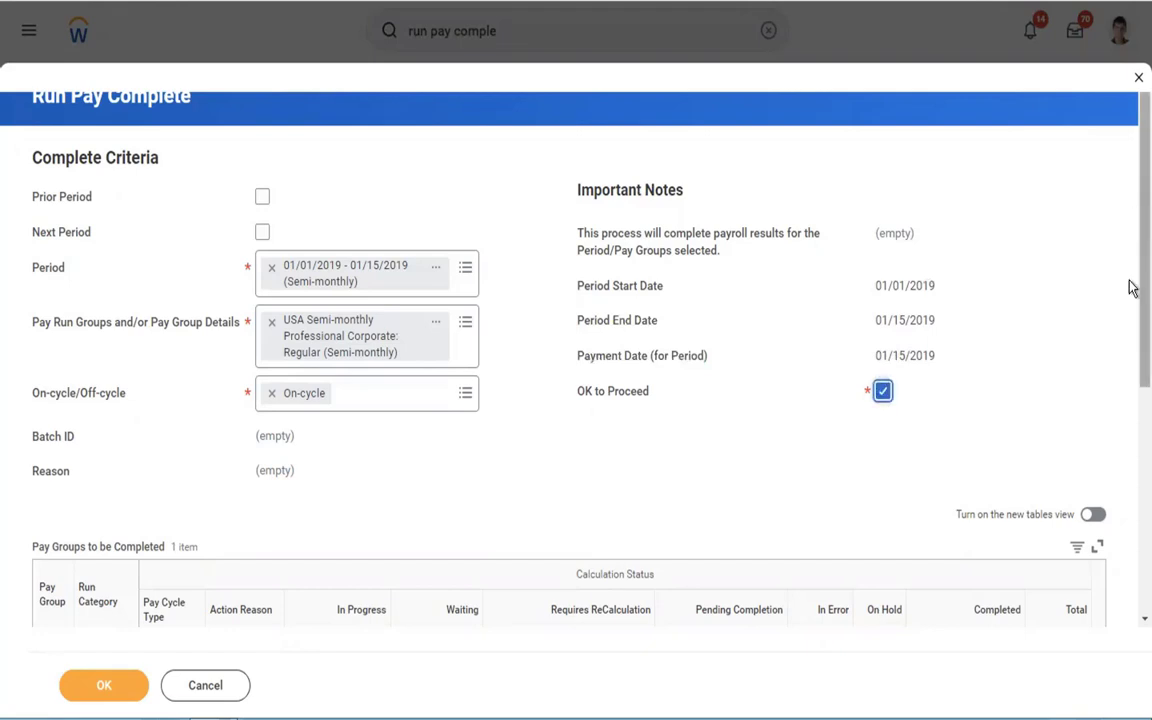
scroll(1131, 288, "down", 3)
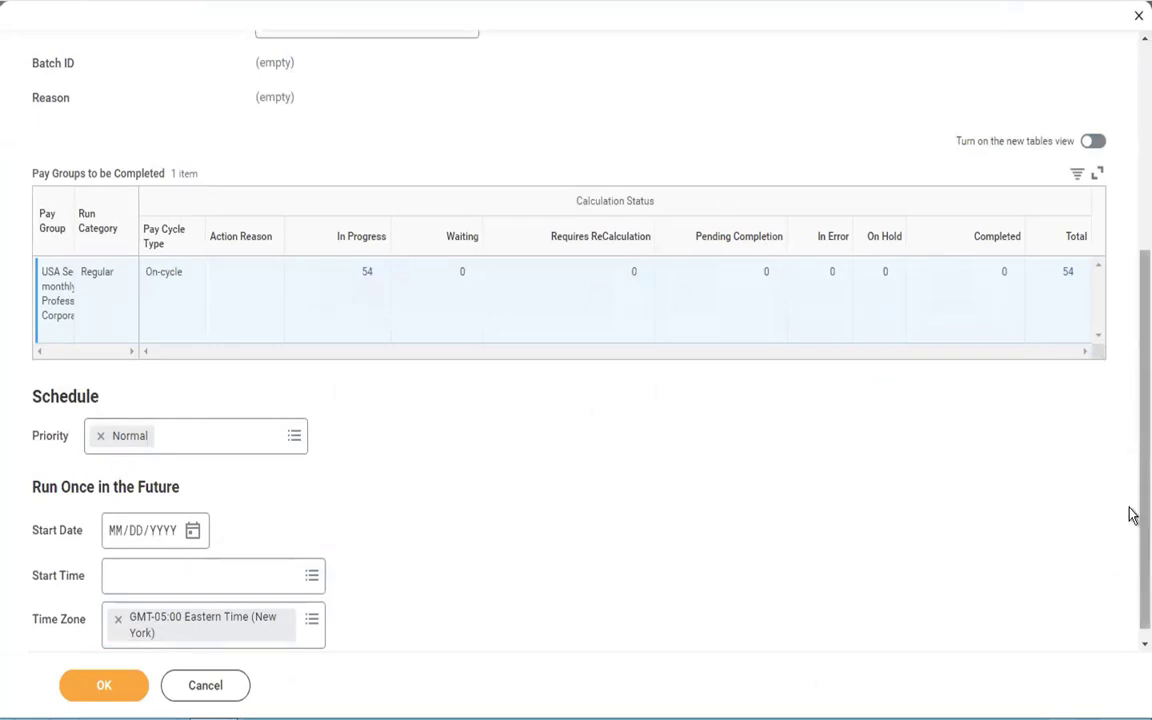
scroll(1131, 515, "up", 5)
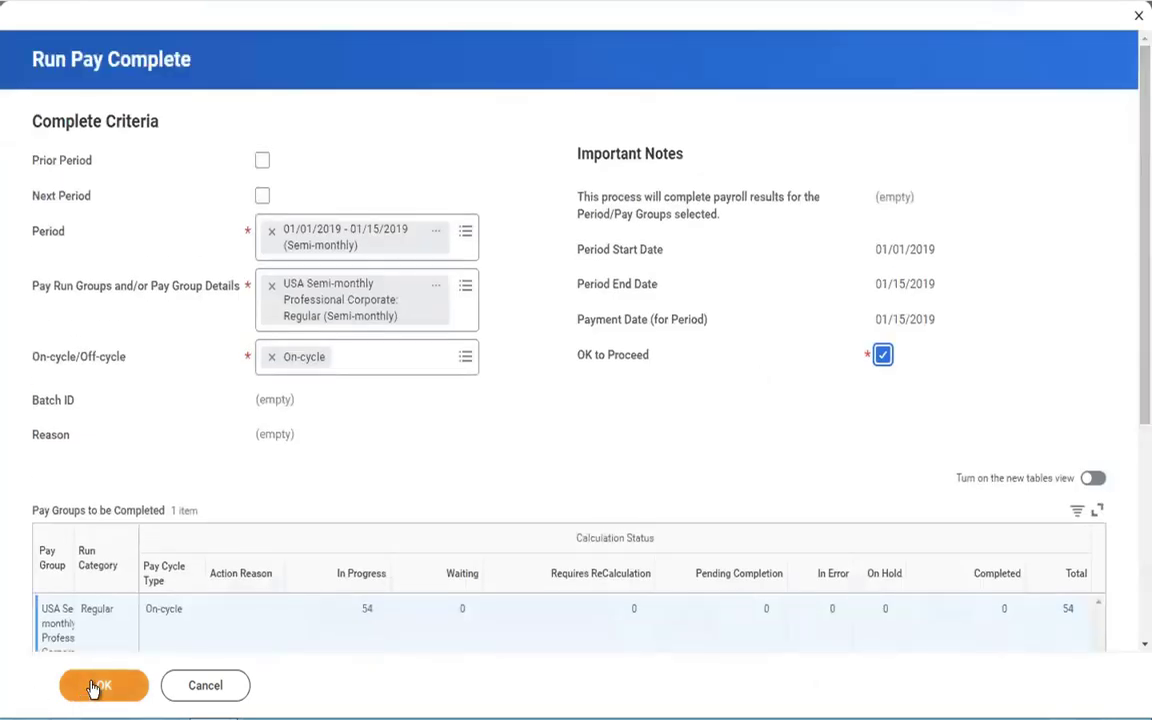
left_click(95, 687)
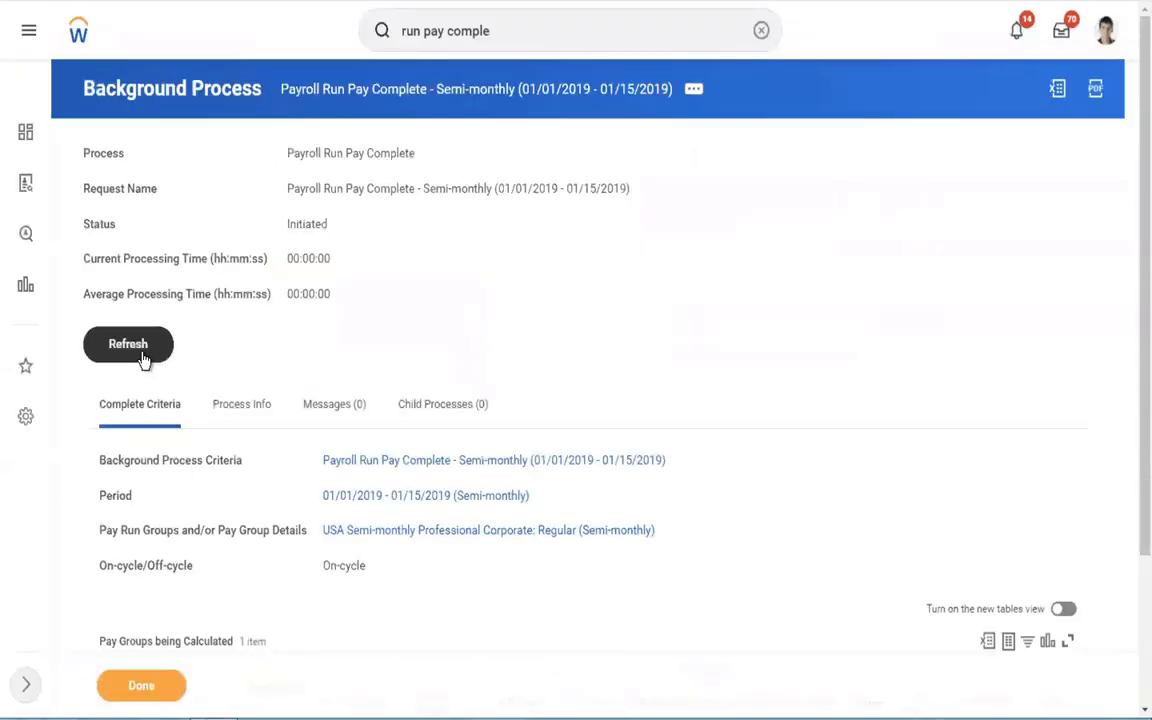
Step: Refresh the pay complete background process until it finishes and check its status
left_click(145, 358)
left_click(147, 358)
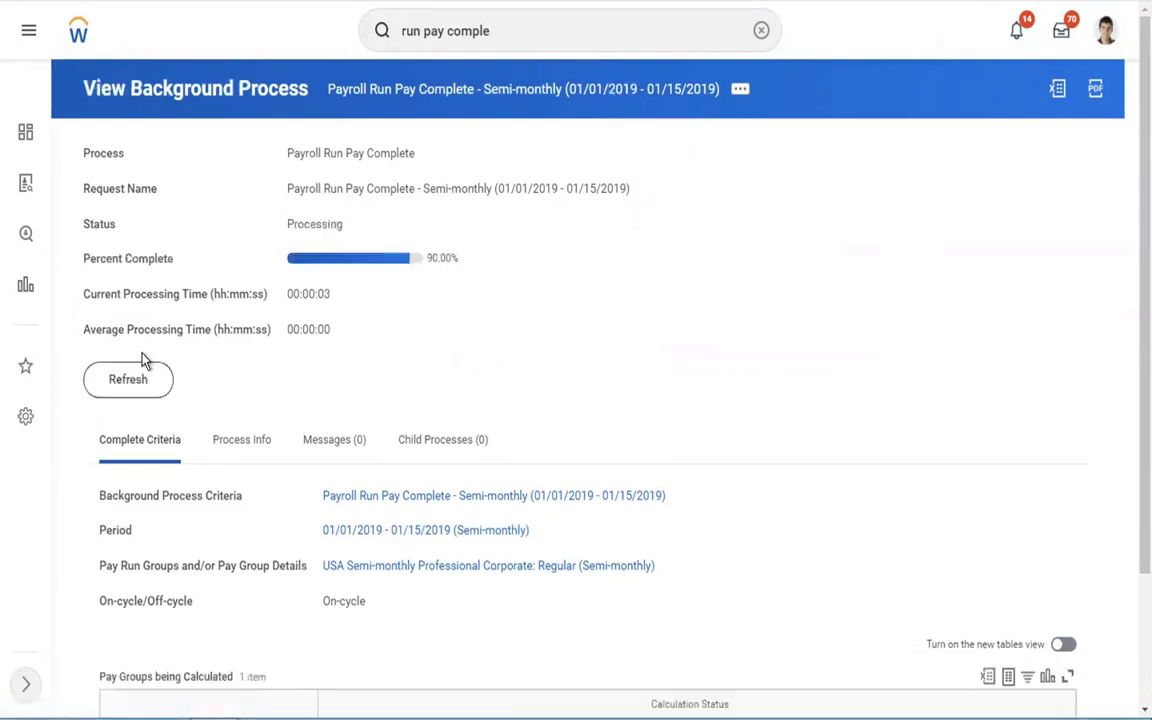
left_click(124, 379)
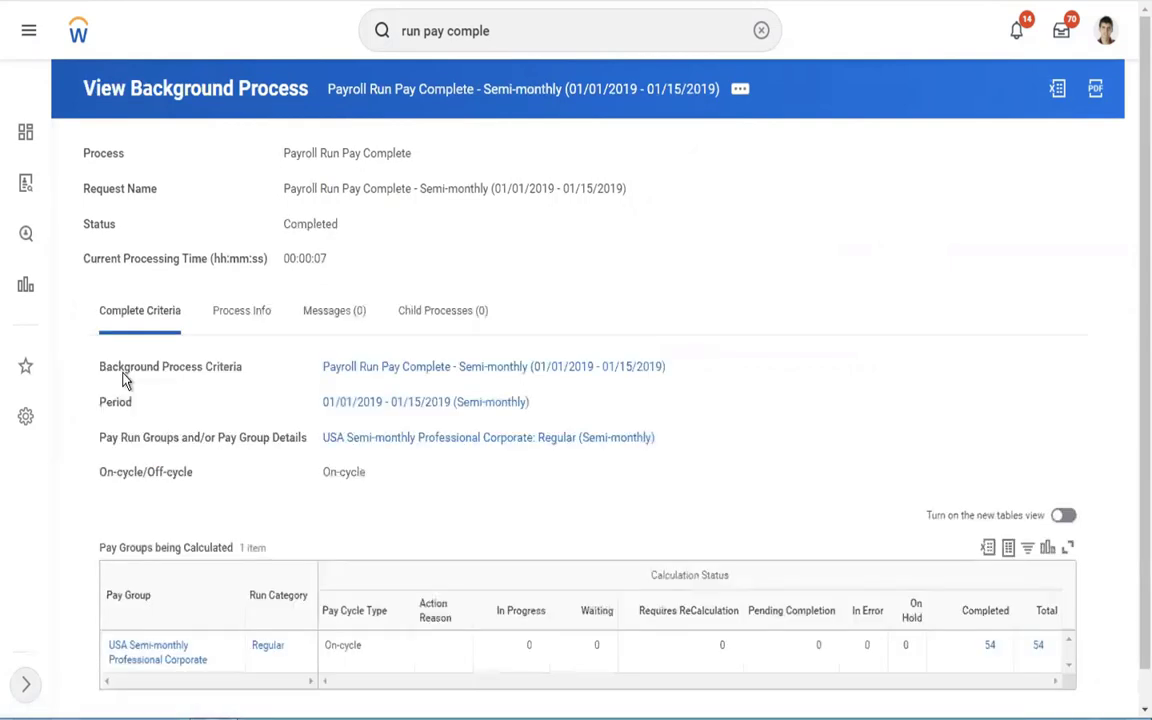
double_click(336, 226)
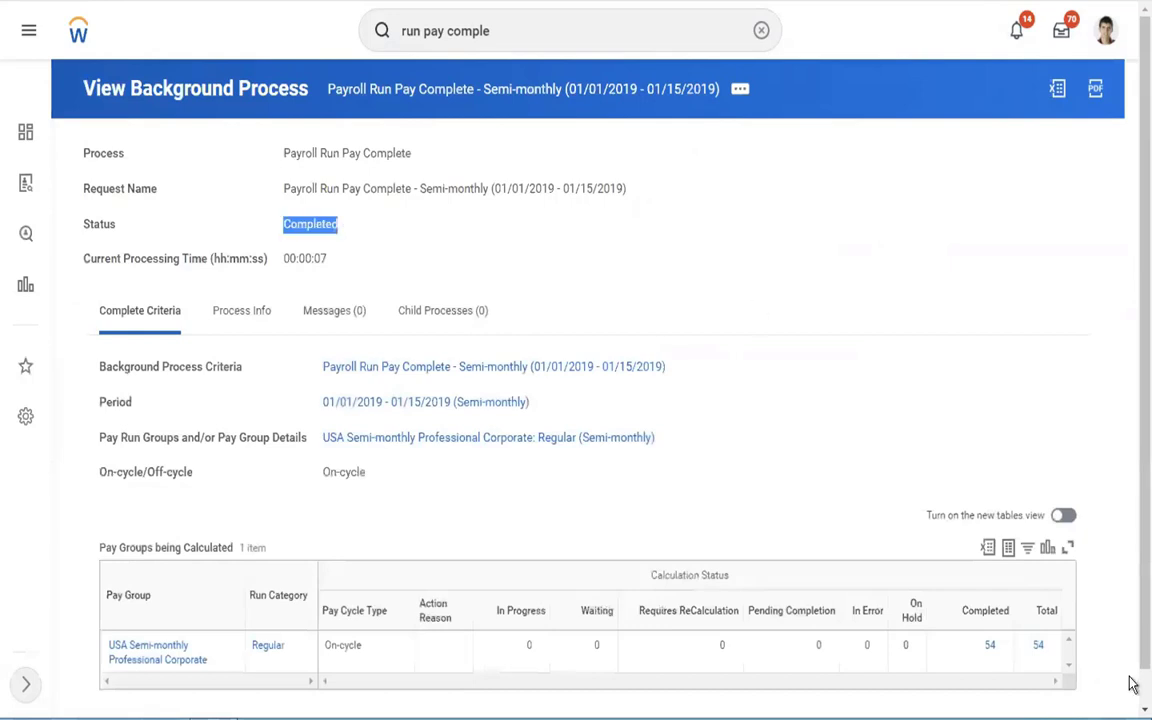
left_click(427, 268)
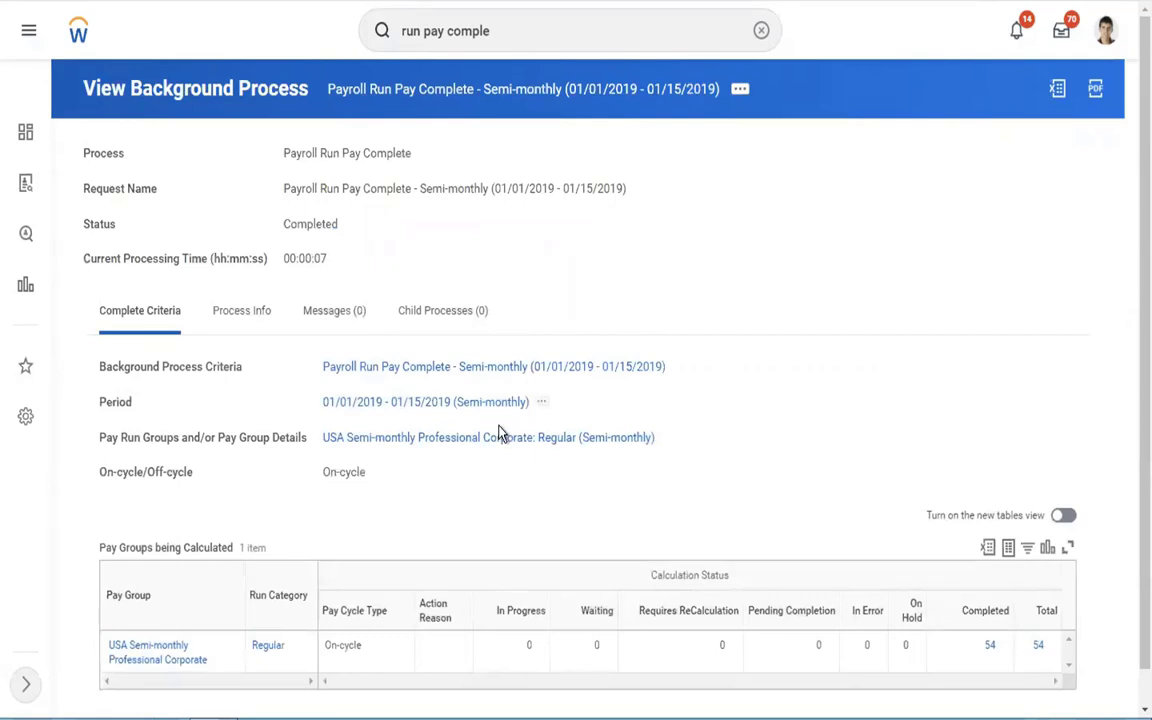
Step: Open the USA Semi-monthly Professional Corporate pay group from its detail page and examine its assignment rules, period details and period status
left_click(386, 437)
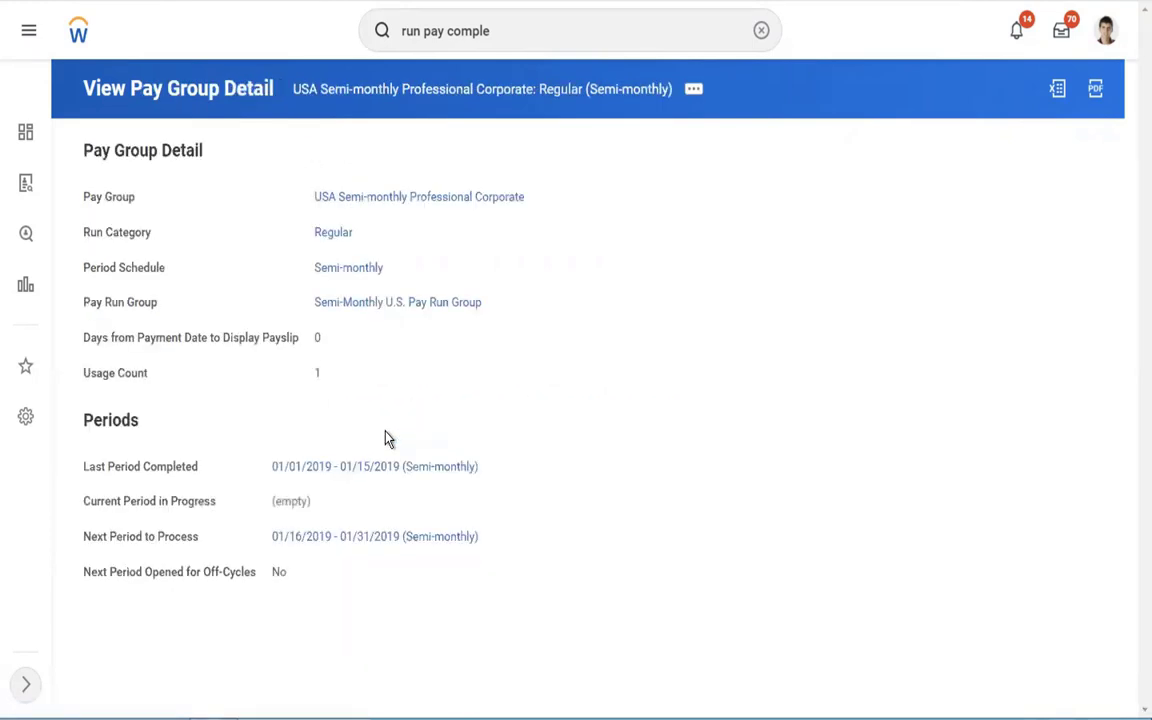
left_click(361, 199)
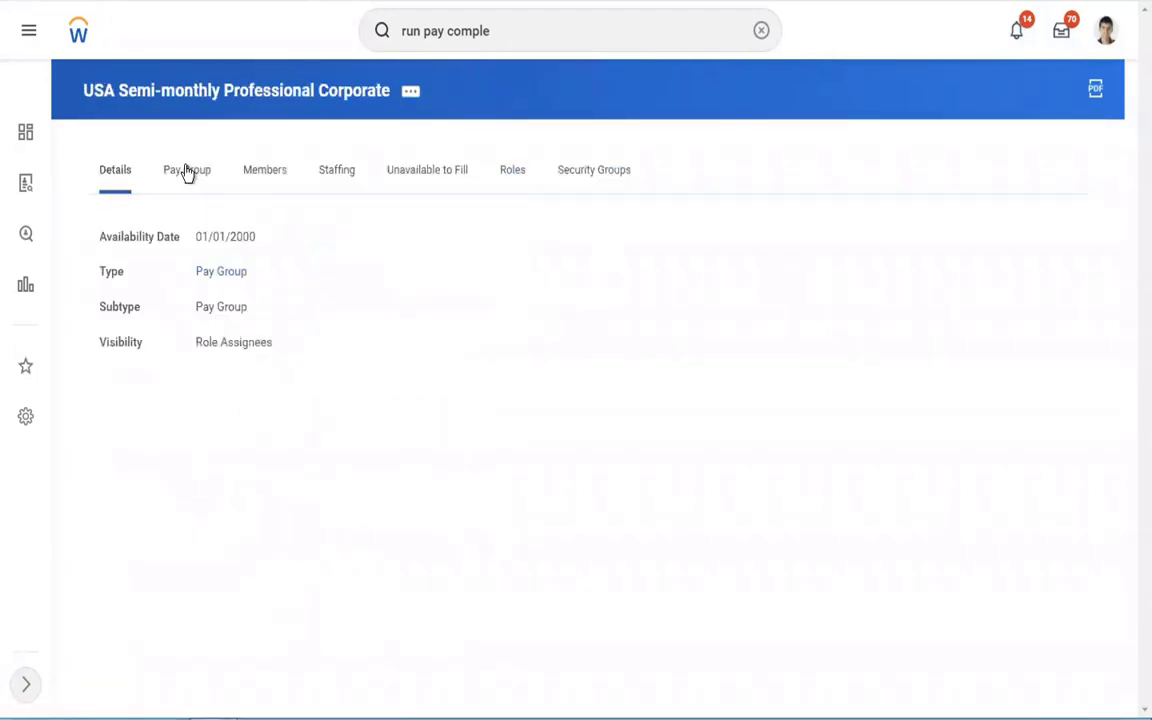
left_click(188, 174)
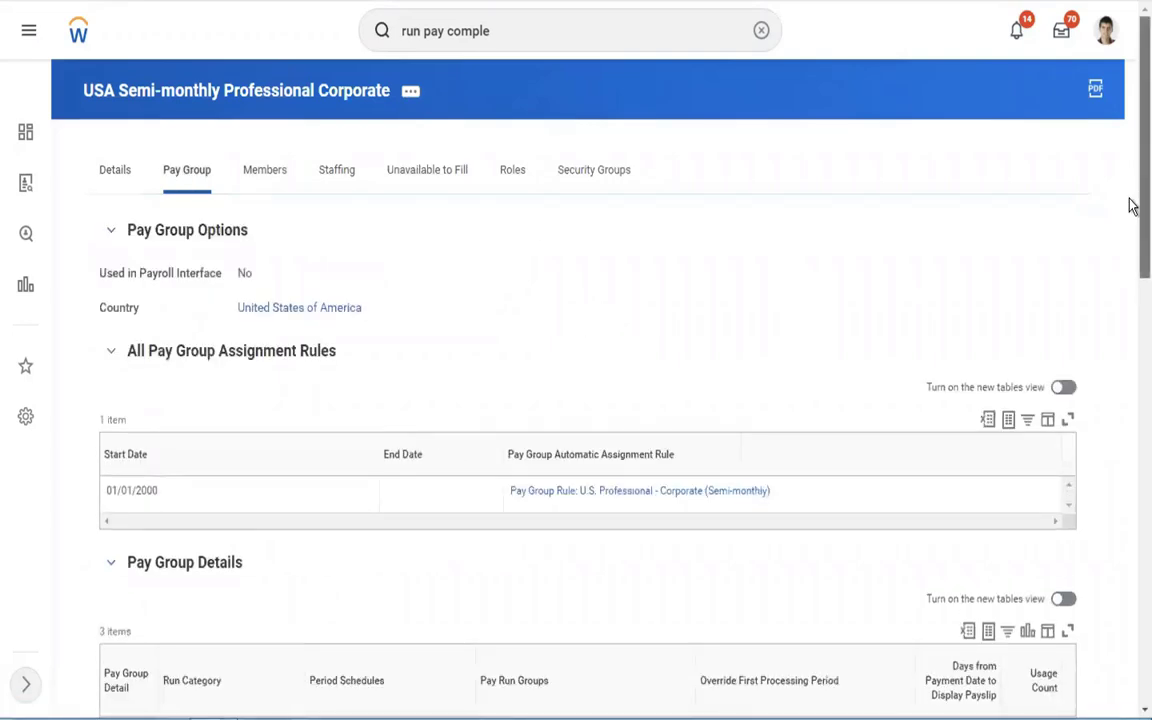
scroll(1130, 206, "down", 5)
scroll(1130, 452, "down", 3)
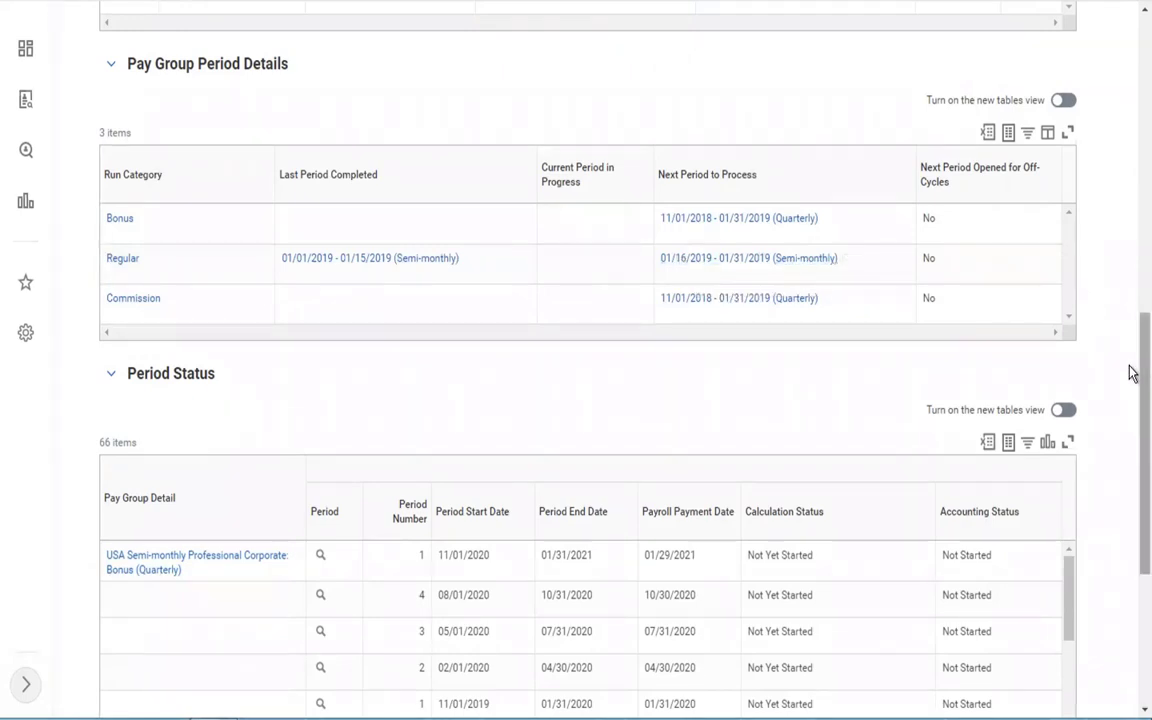
scroll(1130, 530, "down", 3)
scroll(1131, 213, "up", 15)
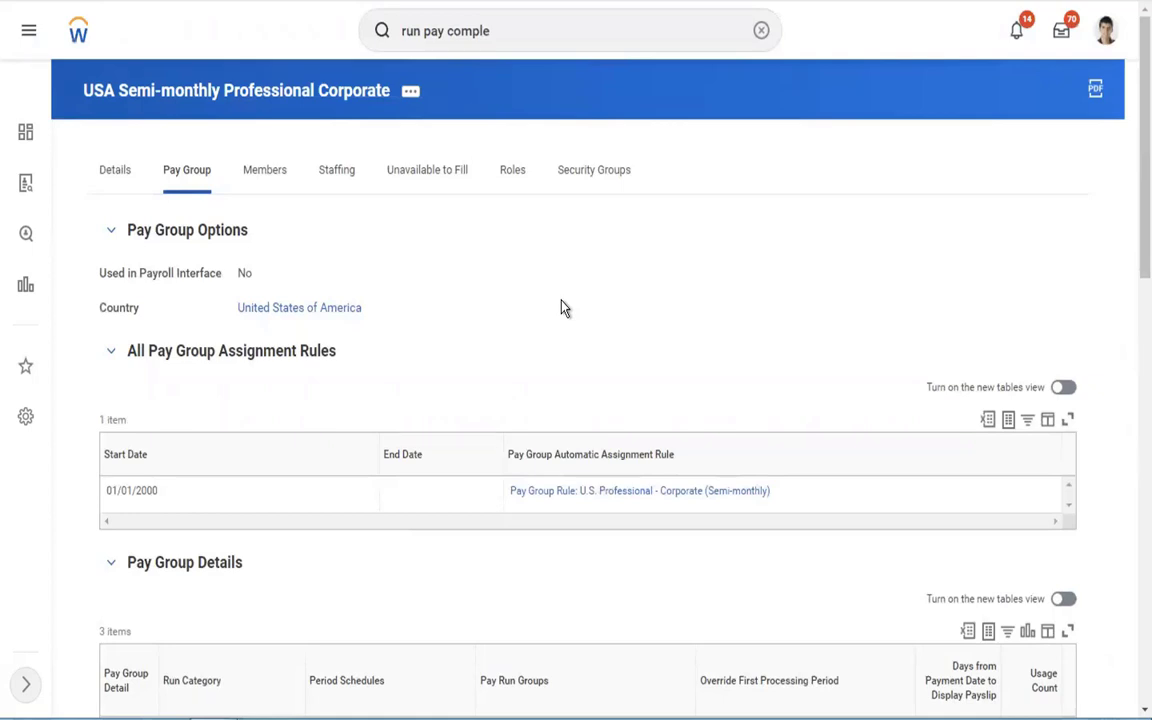
left_click(762, 31)
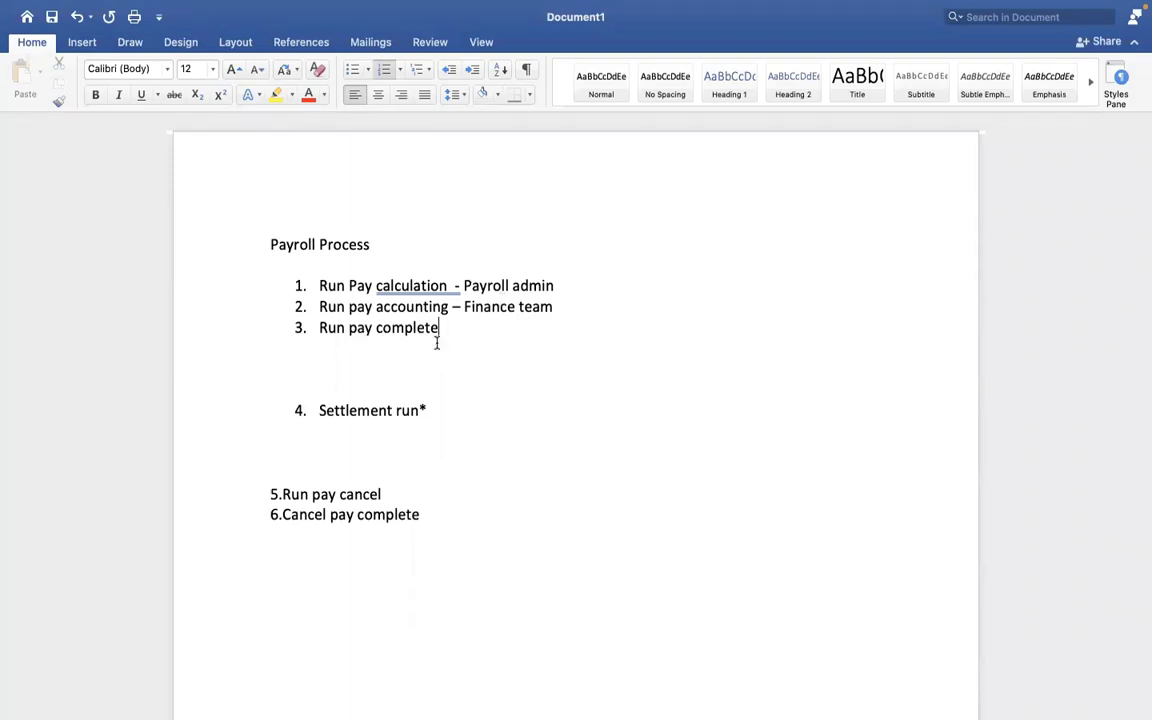
Step: Examine the Payroll Process outline, comparing the Run pay complete step with the Run pay cancel and Cancel pay complete steps
left_click_drag(450, 335, 331, 331)
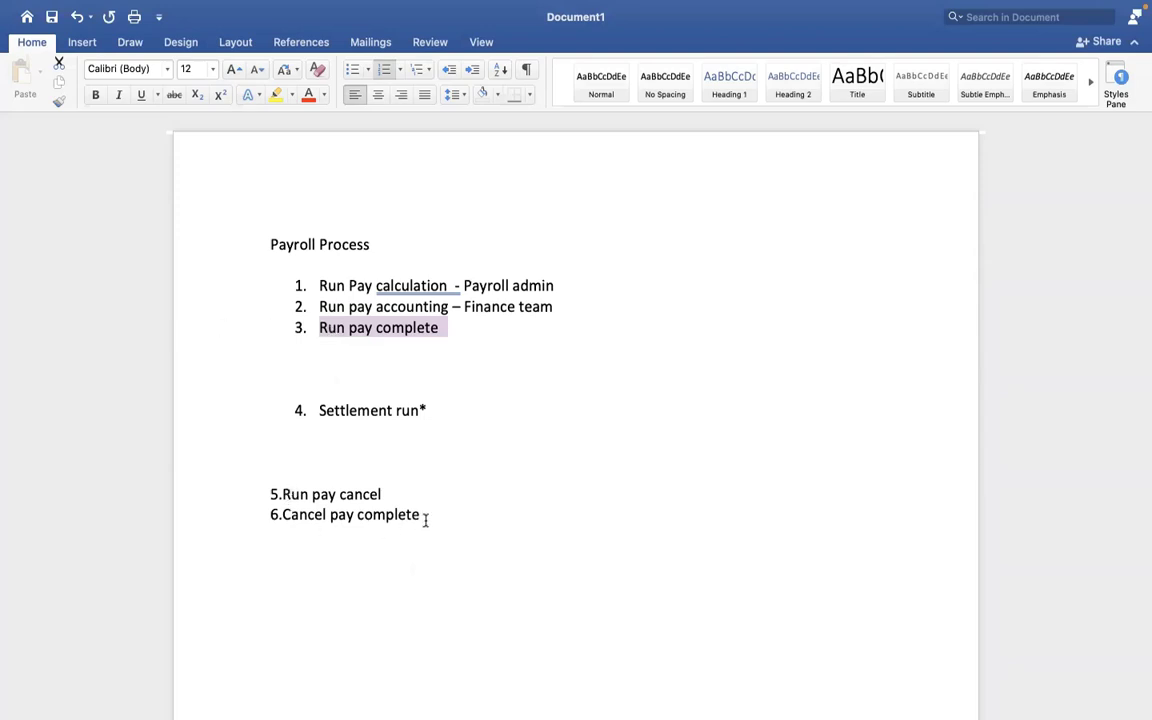
left_click_drag(420, 514, 285, 514)
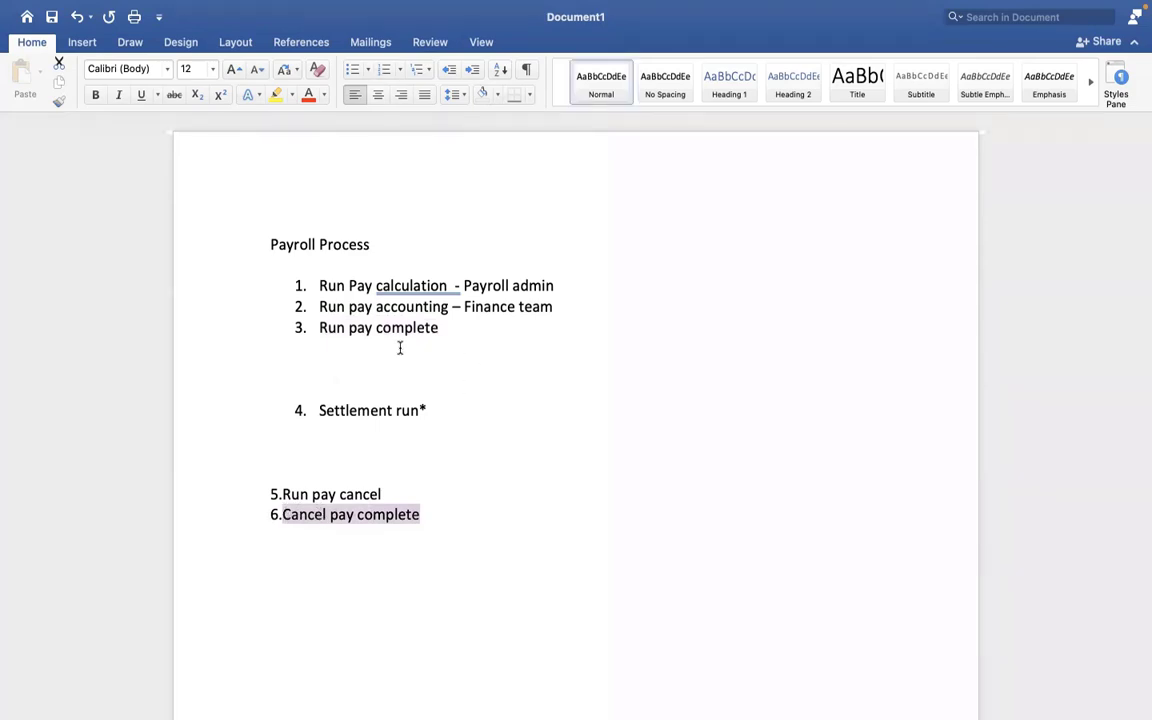
left_click(312, 340)
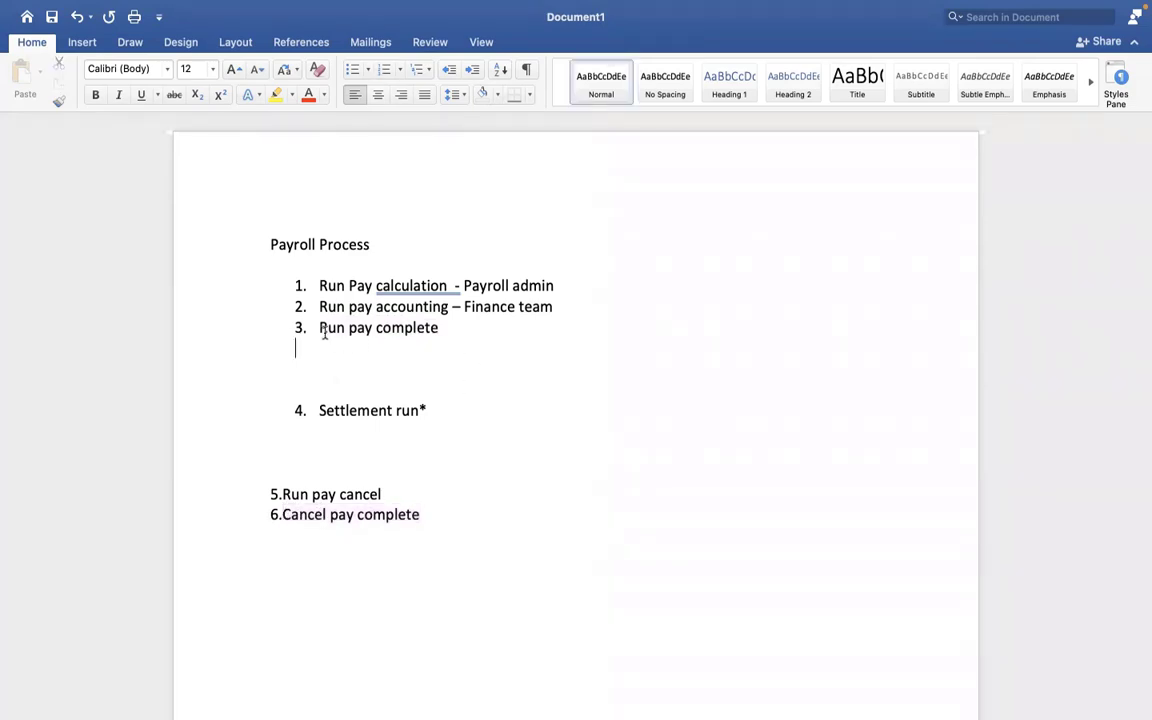
left_click_drag(322, 328, 456, 341)
left_click(456, 341)
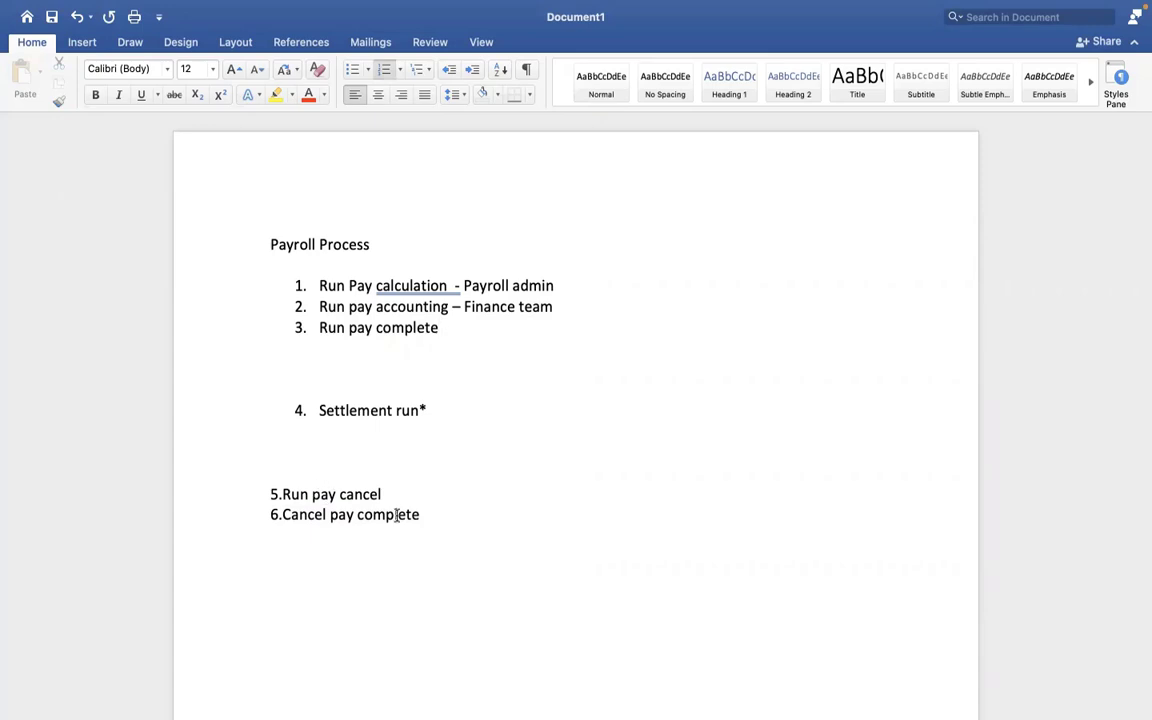
left_click_drag(435, 518, 283, 514)
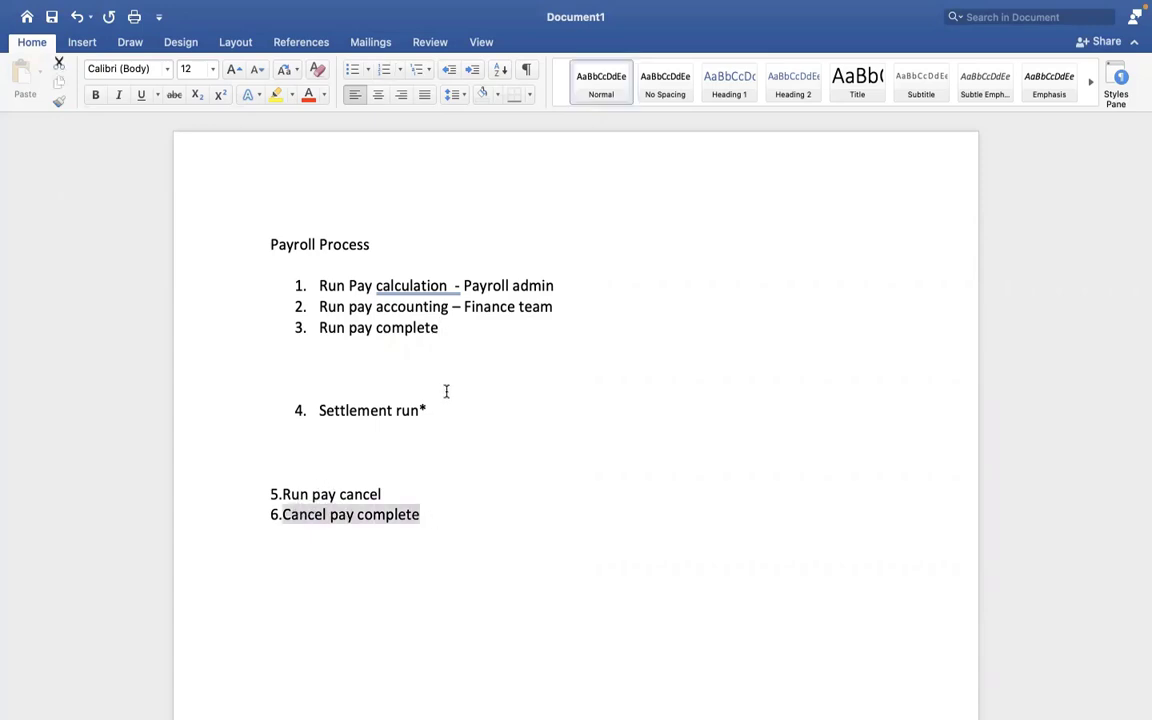
left_click(454, 342)
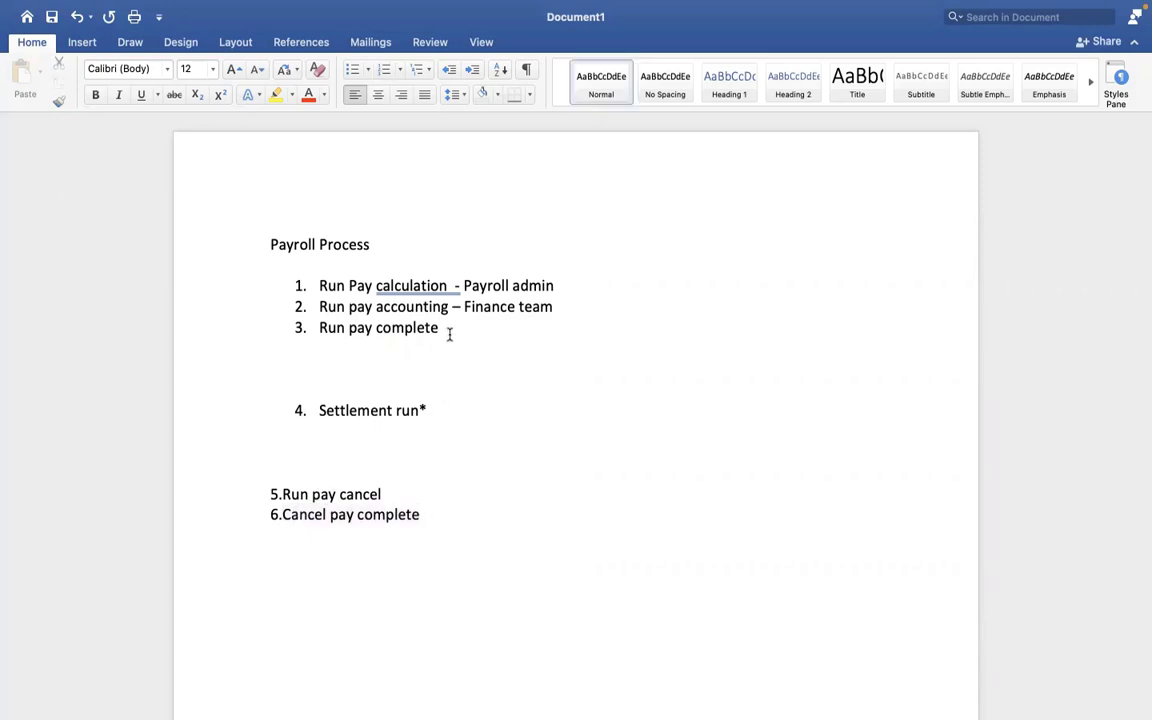
left_click_drag(448, 334, 319, 285)
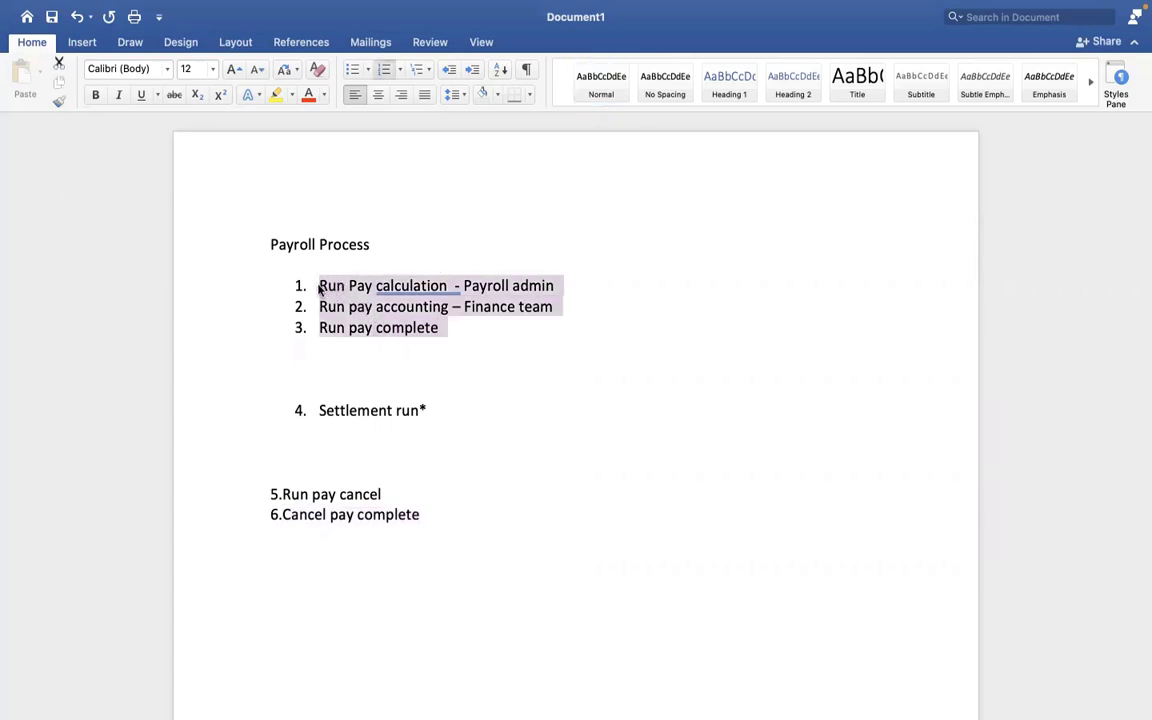
left_click(305, 270)
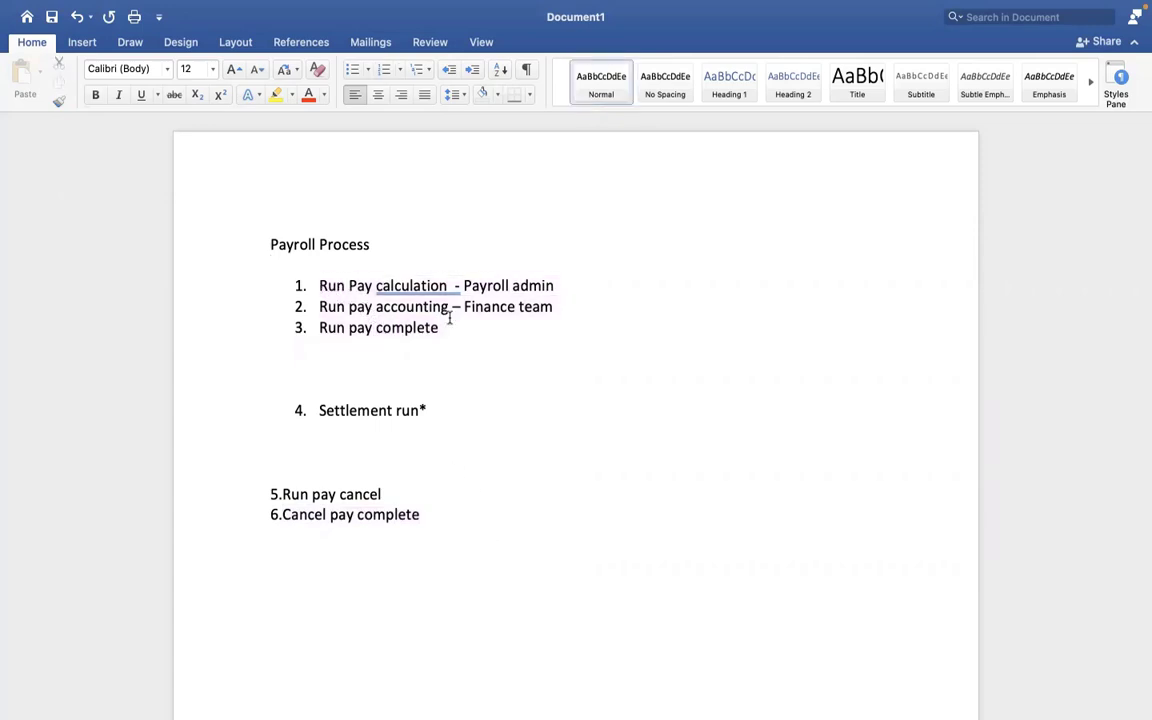
left_click_drag(442, 327, 416, 346)
left_click(322, 272)
left_click(455, 503)
left_click(660, 428)
left_click(390, 492)
key("XF86AudioRaiseVolume")
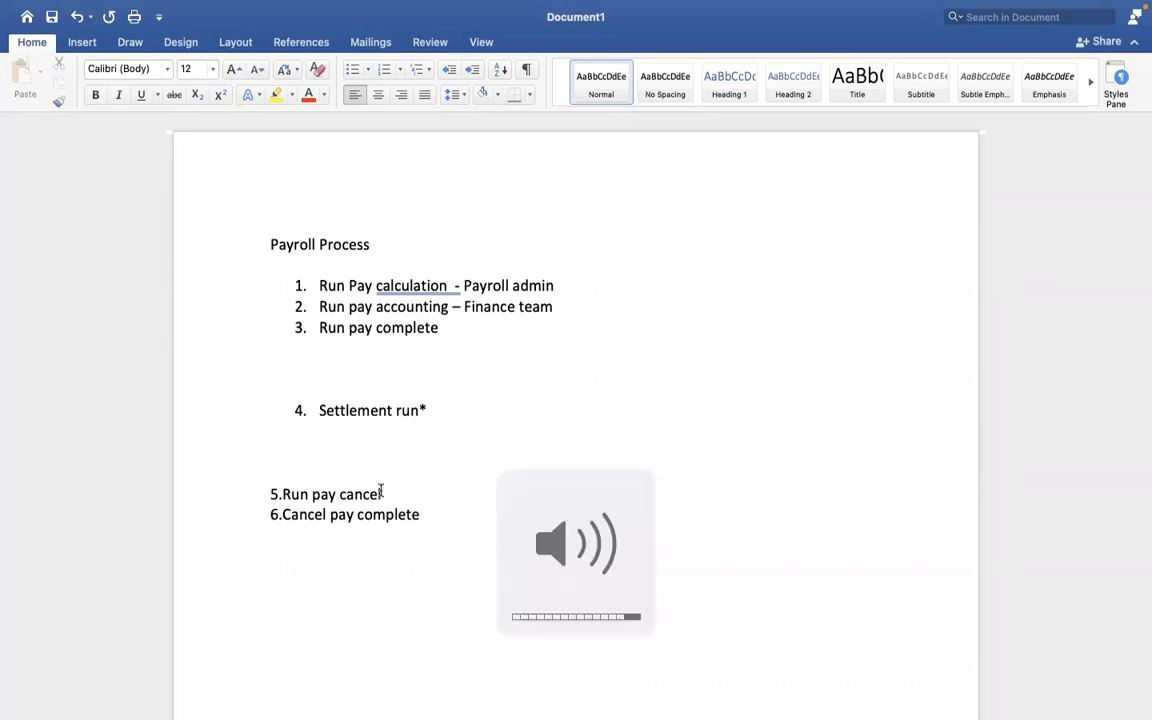
key("XF86AudioRaiseVolume")
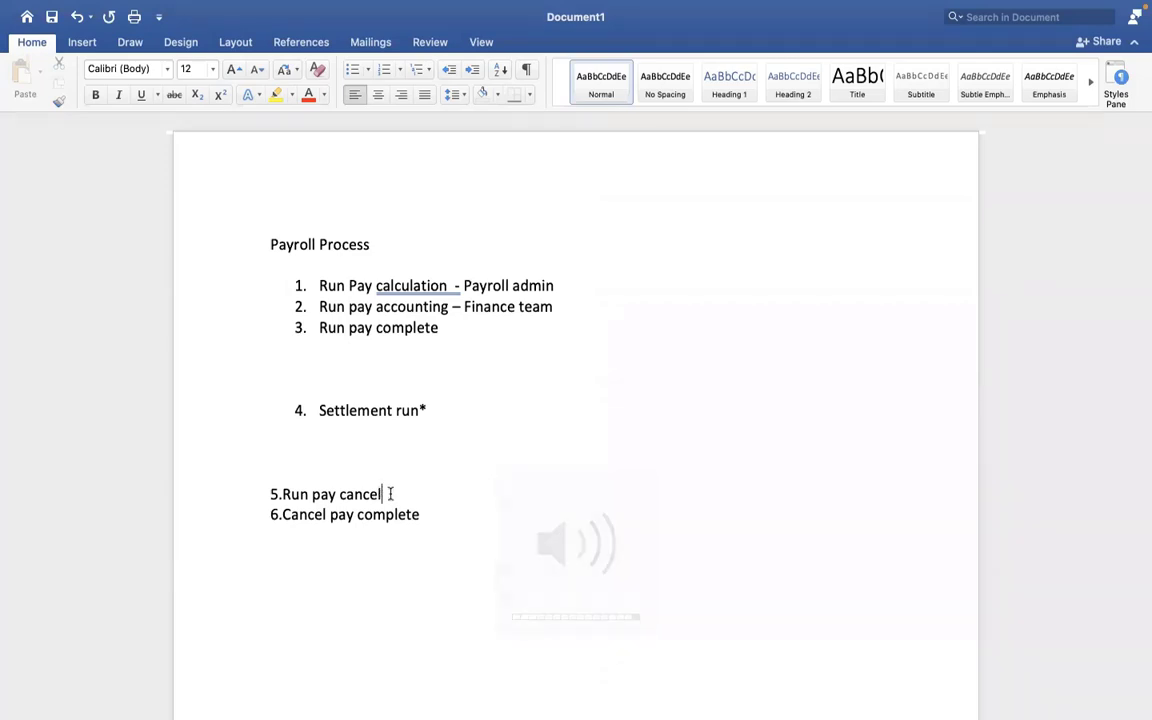
left_click_drag(424, 515, 330, 515)
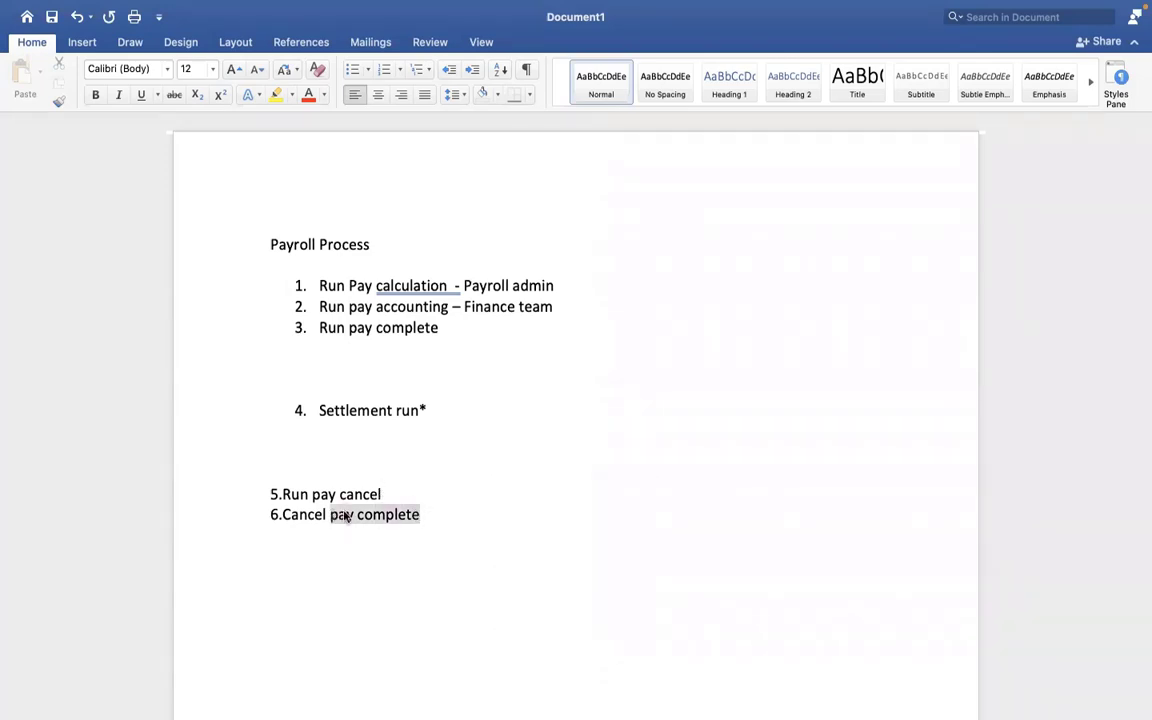
left_click_drag(443, 328, 320, 328)
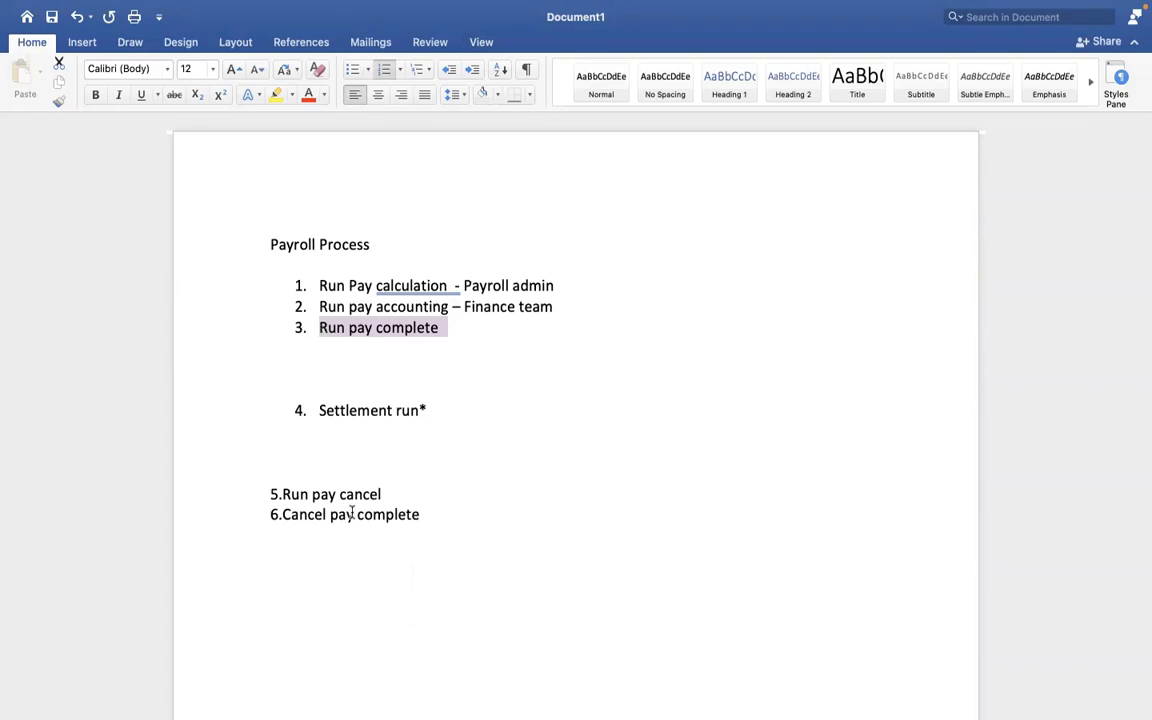
left_click_drag(449, 519, 284, 514)
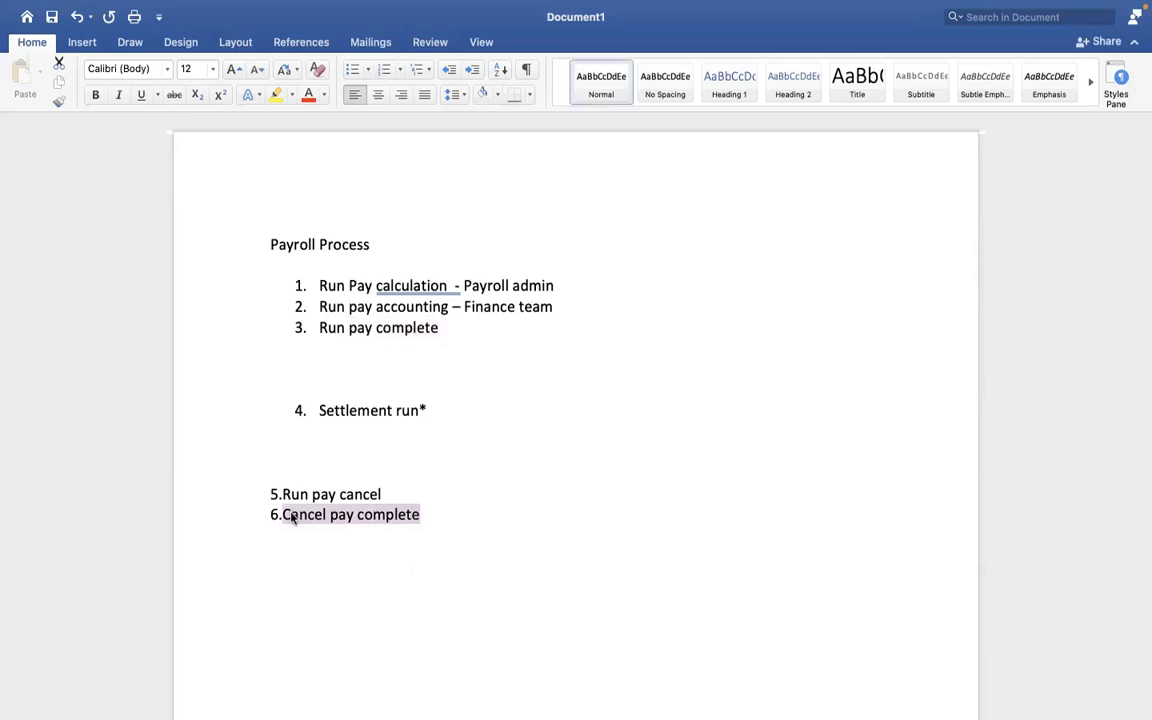
left_click(372, 437)
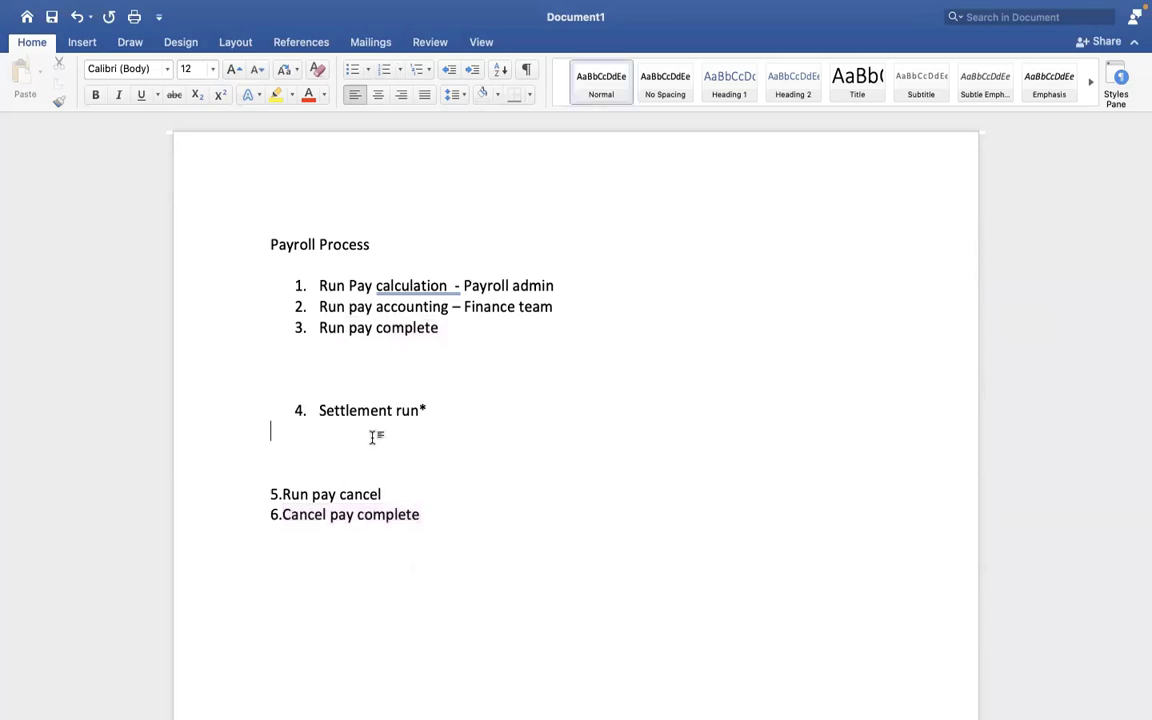
Step: Switch to Workday, search for "cancel pay" and open the Cancel Pay Complete task
key("ctrl+Right")
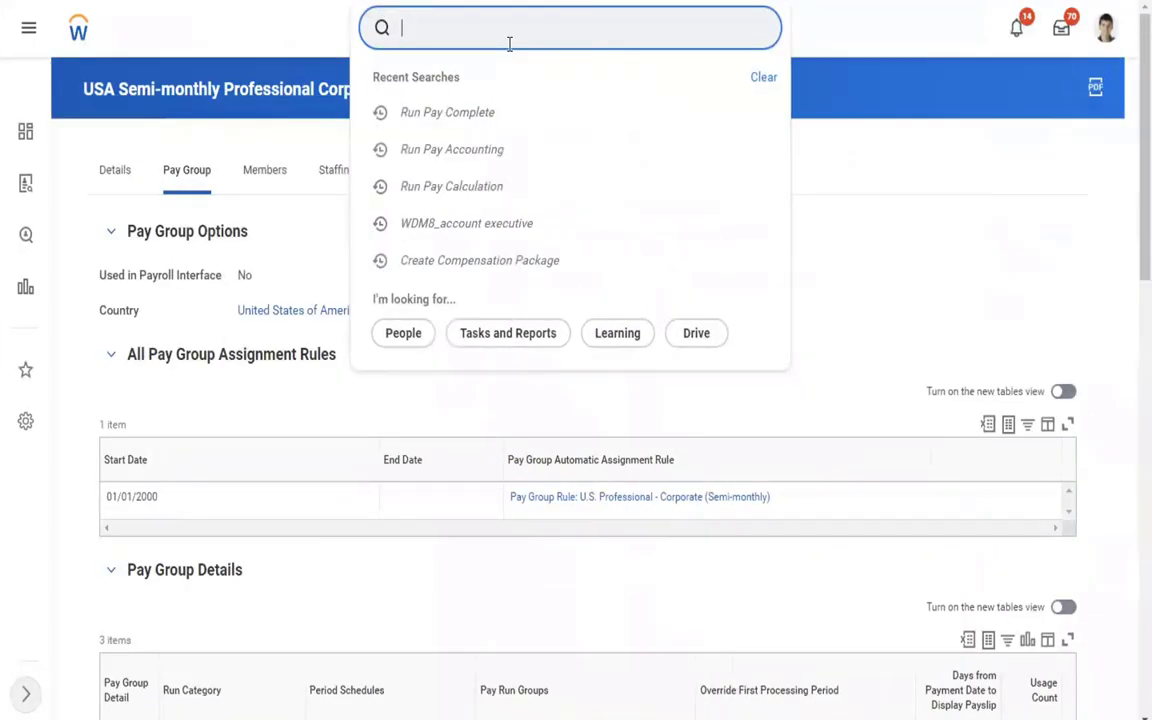
type("cancel pay")
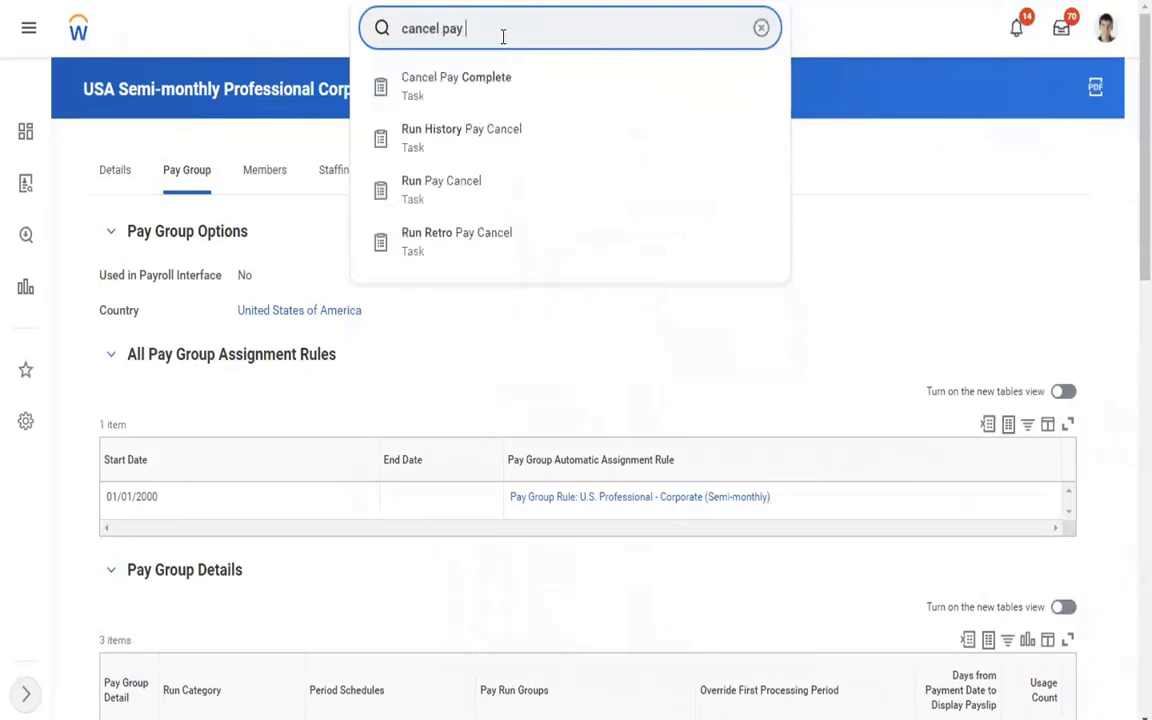
left_click(473, 93)
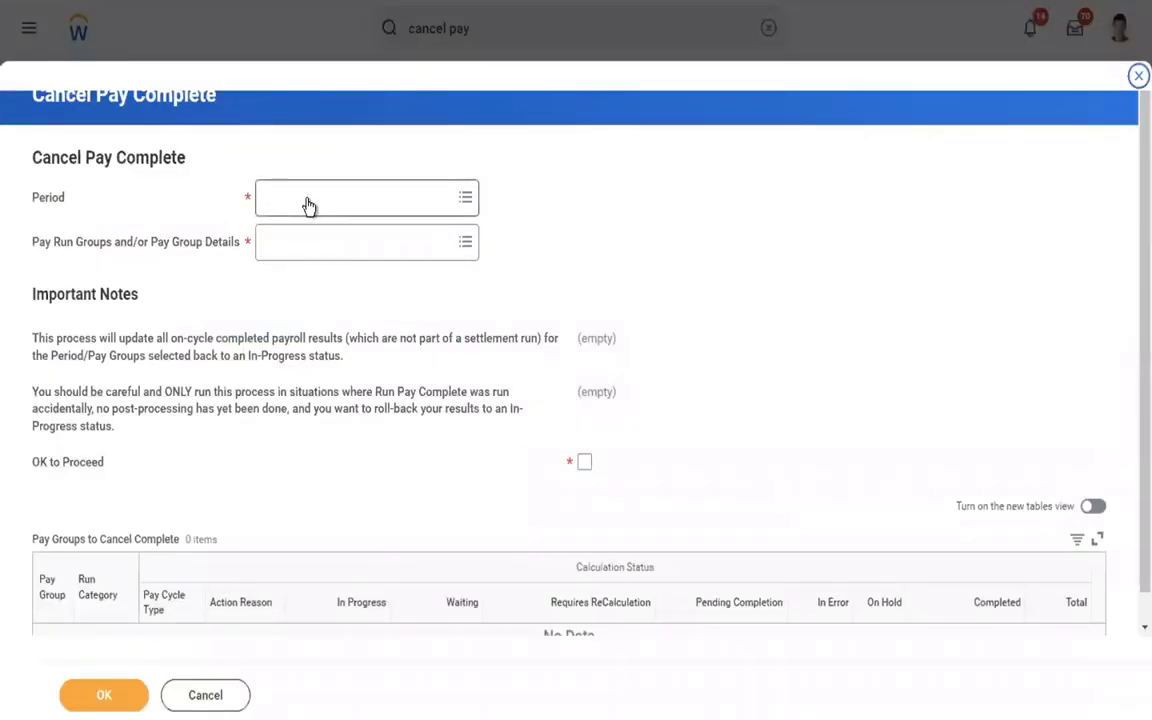
Step: Set the Cancel Pay Complete period to 01/01/2019 - 01/15/2019 (Semi-monthly) and the pay group detail to USA Semi-monthly Professional Corporate: Regular (Semi-monthly)
left_click(308, 197)
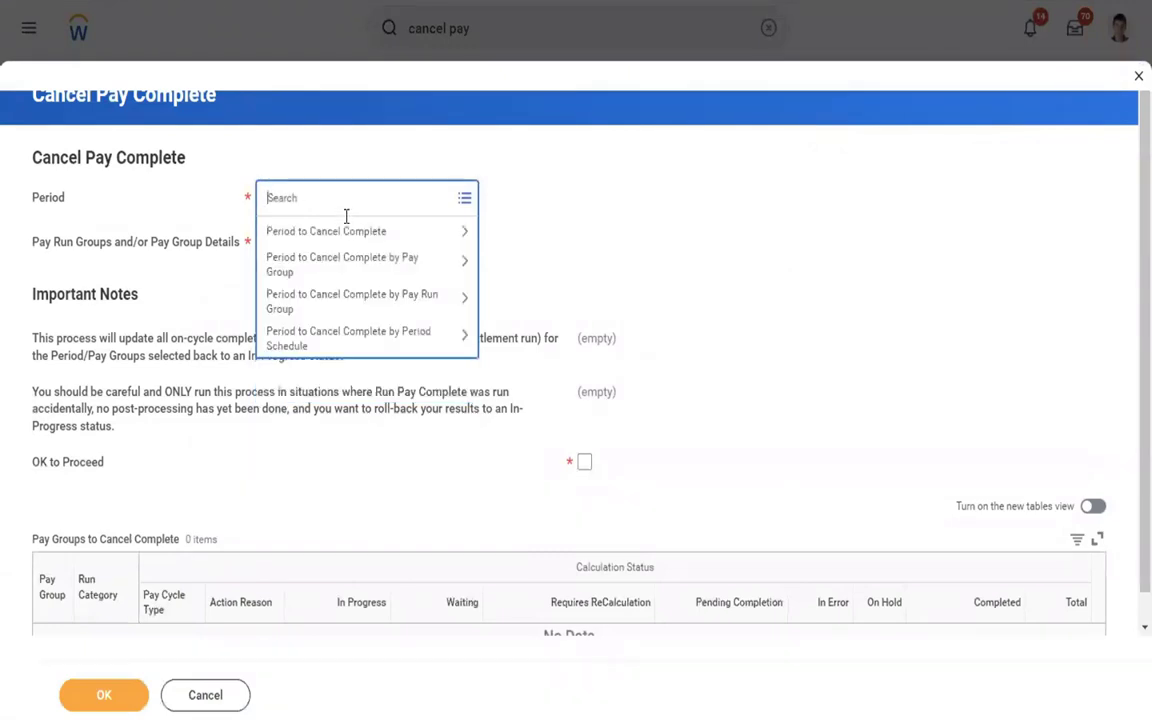
left_click(339, 236)
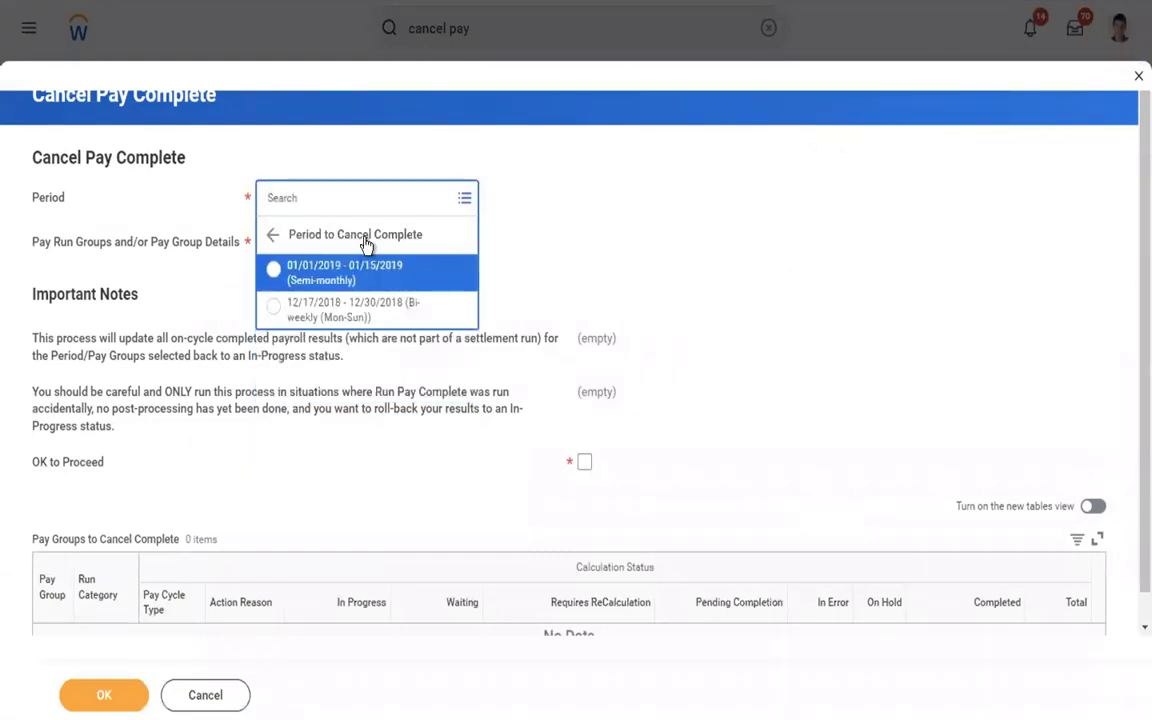
left_click(288, 272)
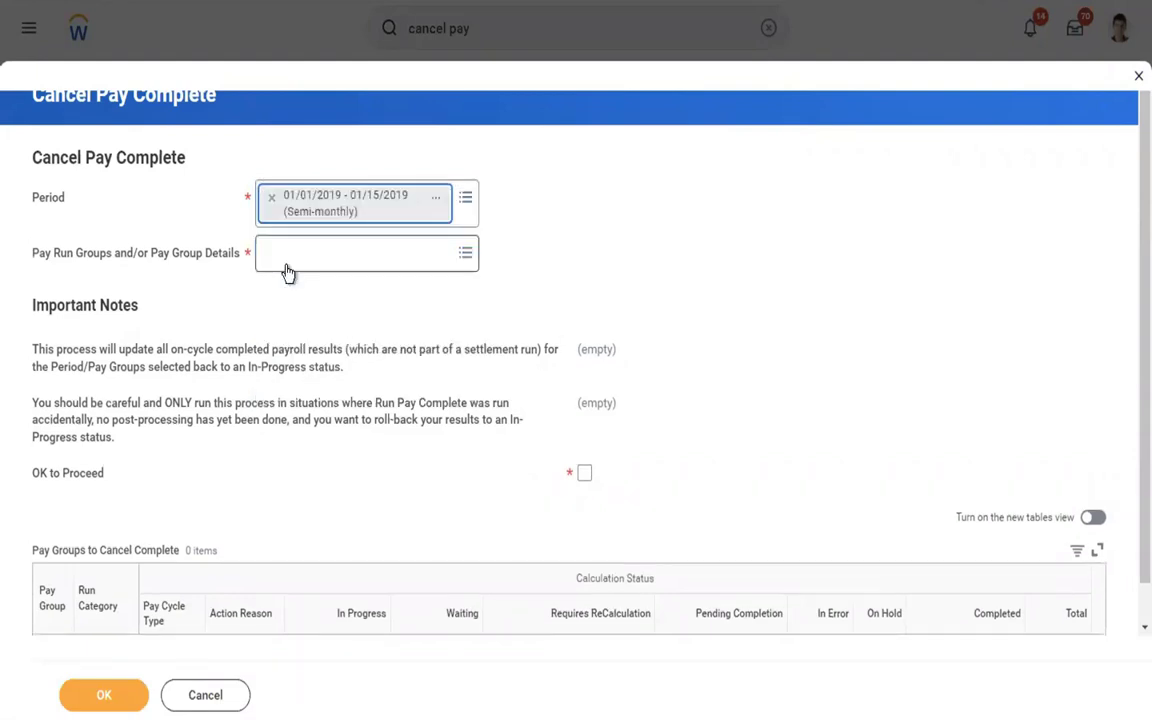
left_click(382, 254)
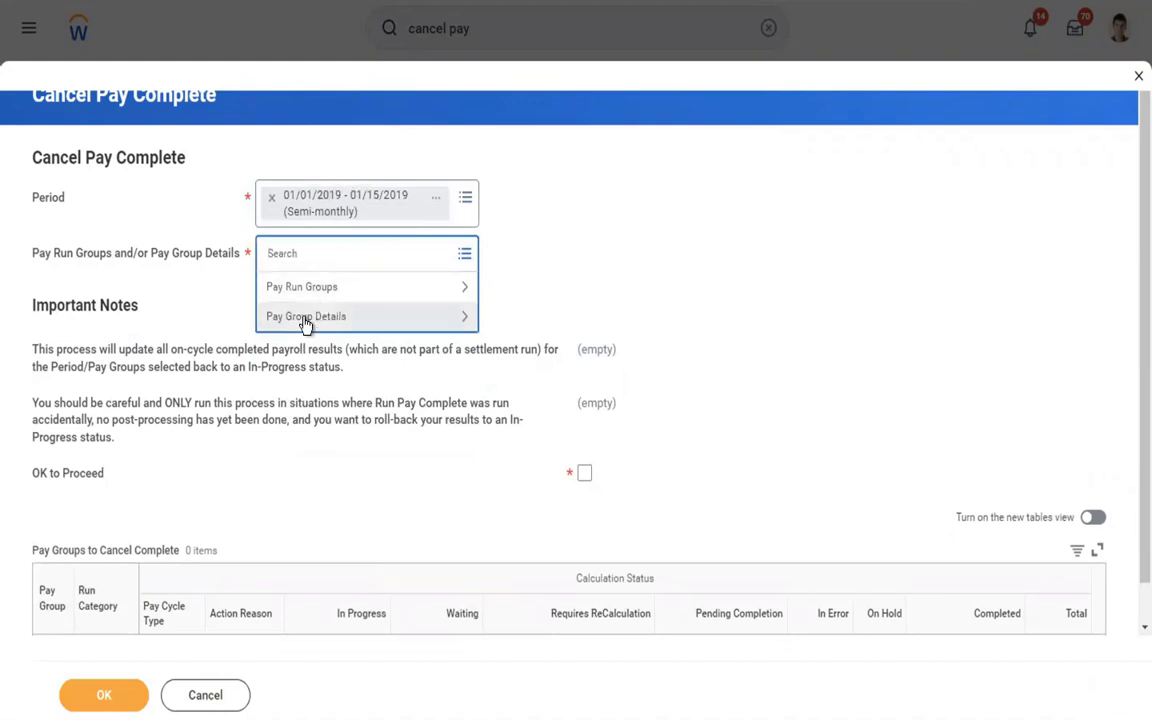
left_click(305, 318)
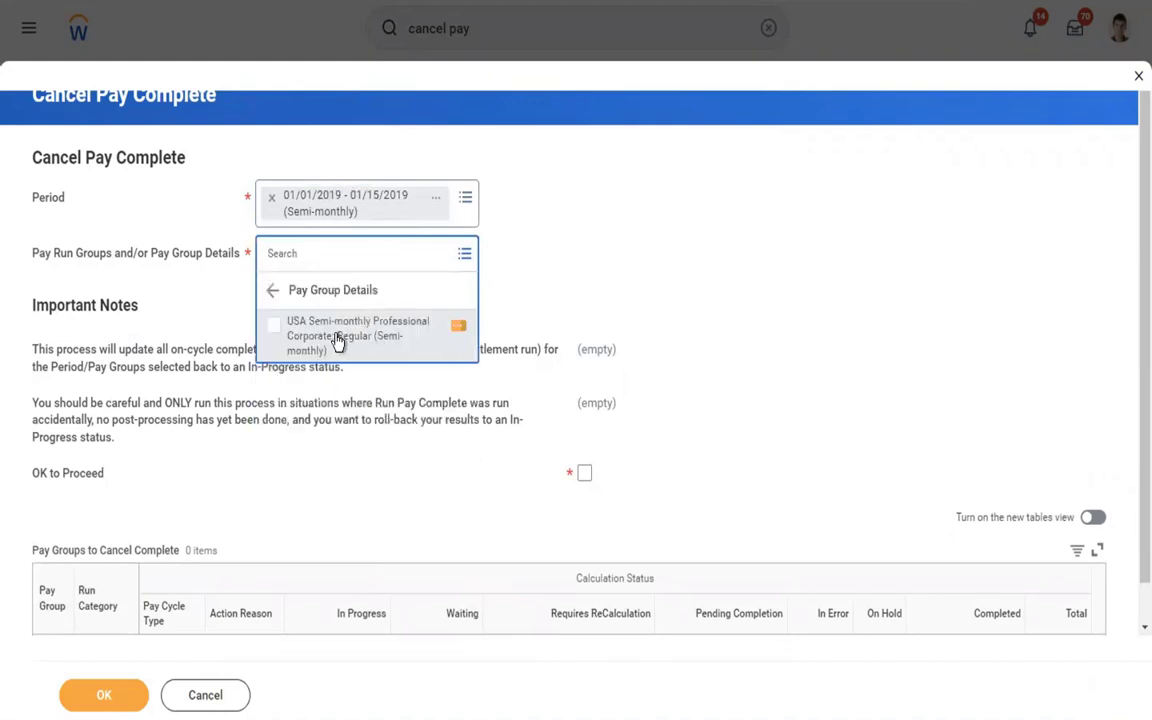
left_click(338, 342)
left_click(560, 247)
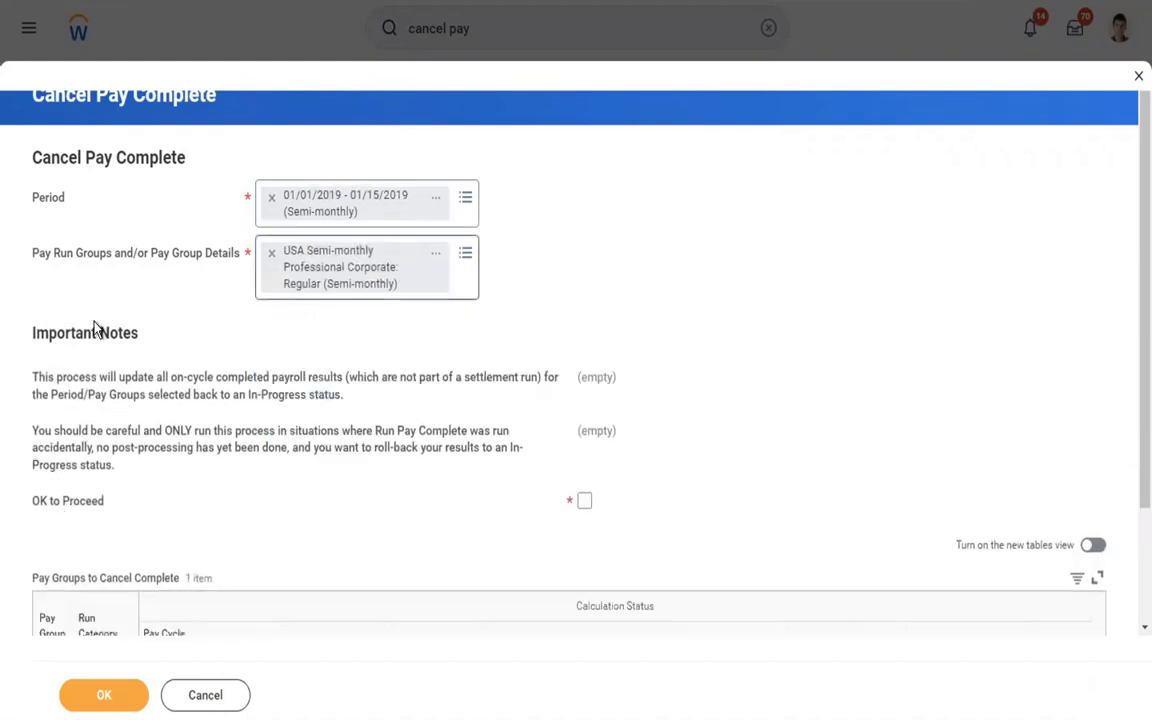
left_click_drag(32, 375, 111, 503)
left_click(823, 293)
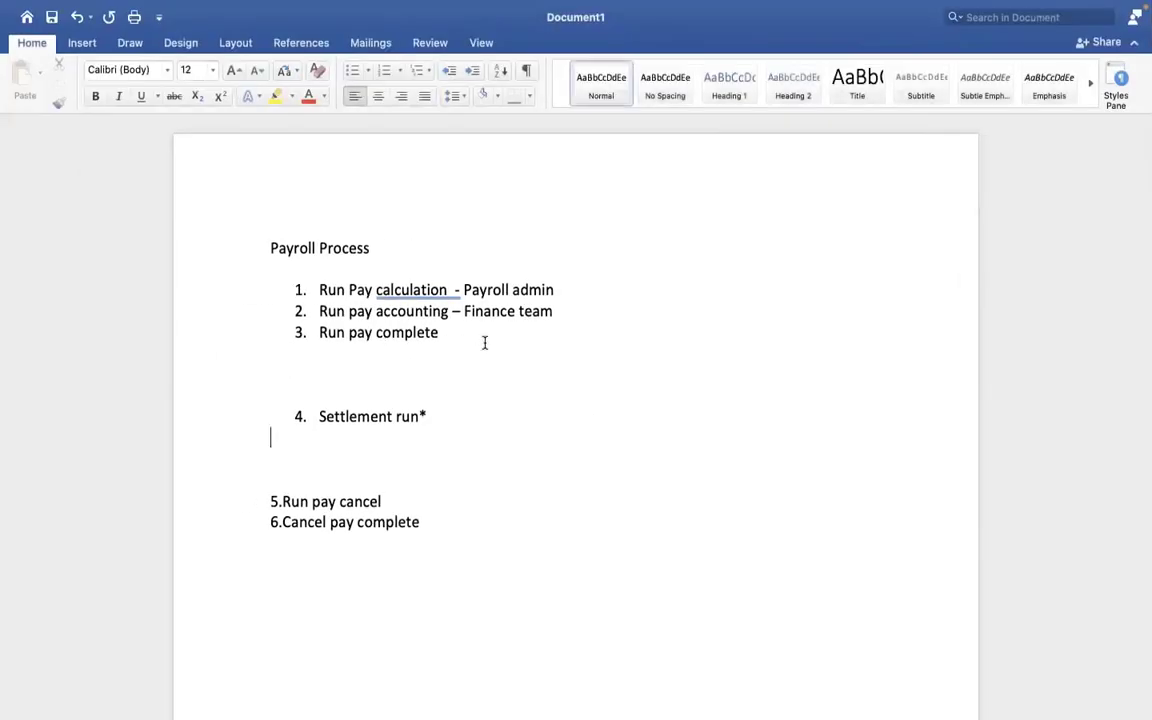
Step: Review the pay calculation, pay accounting and pay complete steps in the Word outline, and return to the Cancel Pay Complete form in Workday
left_click(483, 345)
left_click_drag(319, 289, 432, 334)
left_click(447, 342)
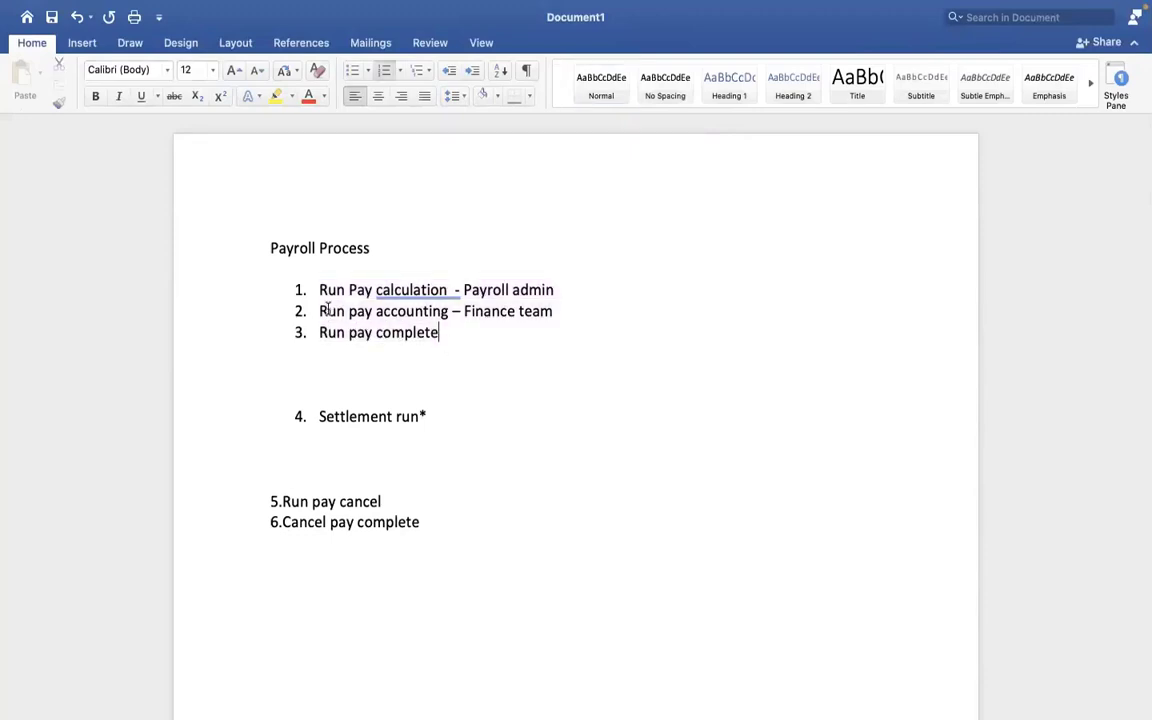
left_click(532, 348)
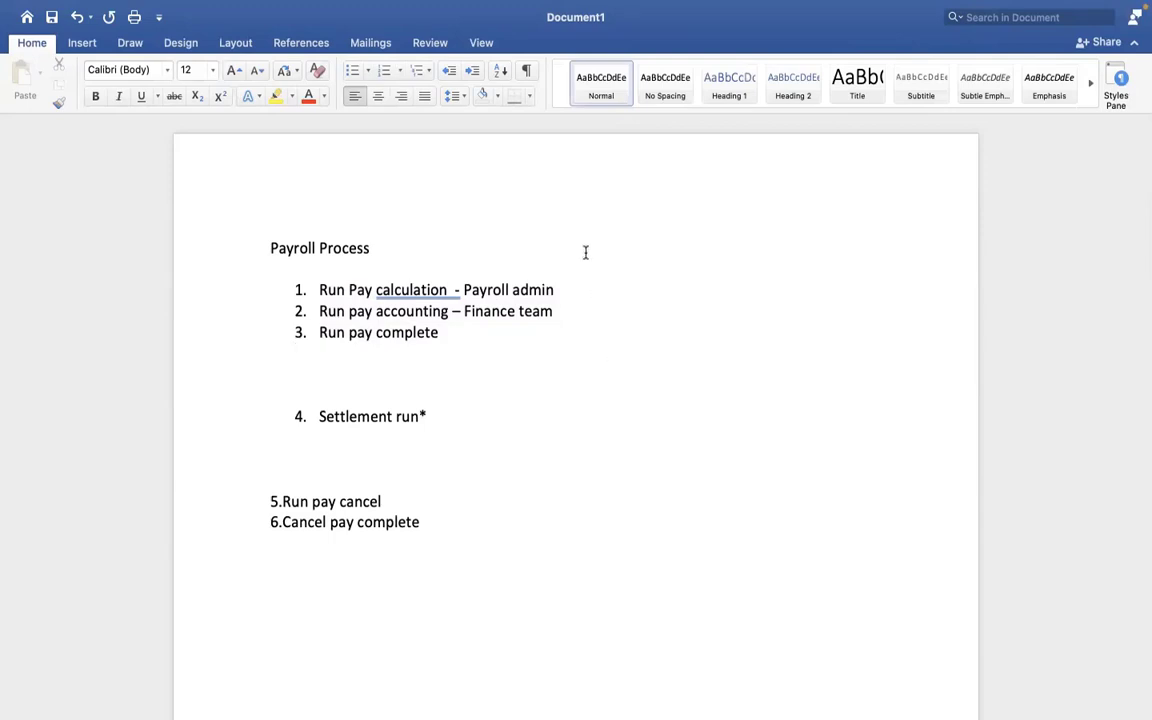
left_click_drag(557, 288, 330, 292)
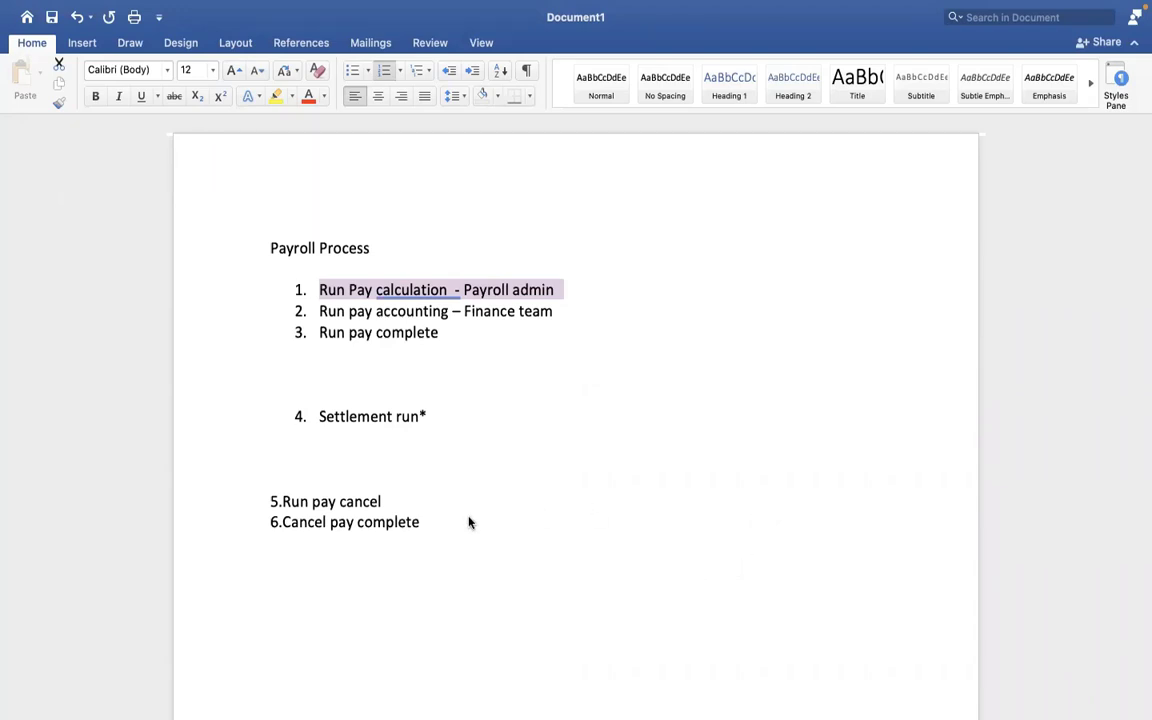
left_click(586, 373)
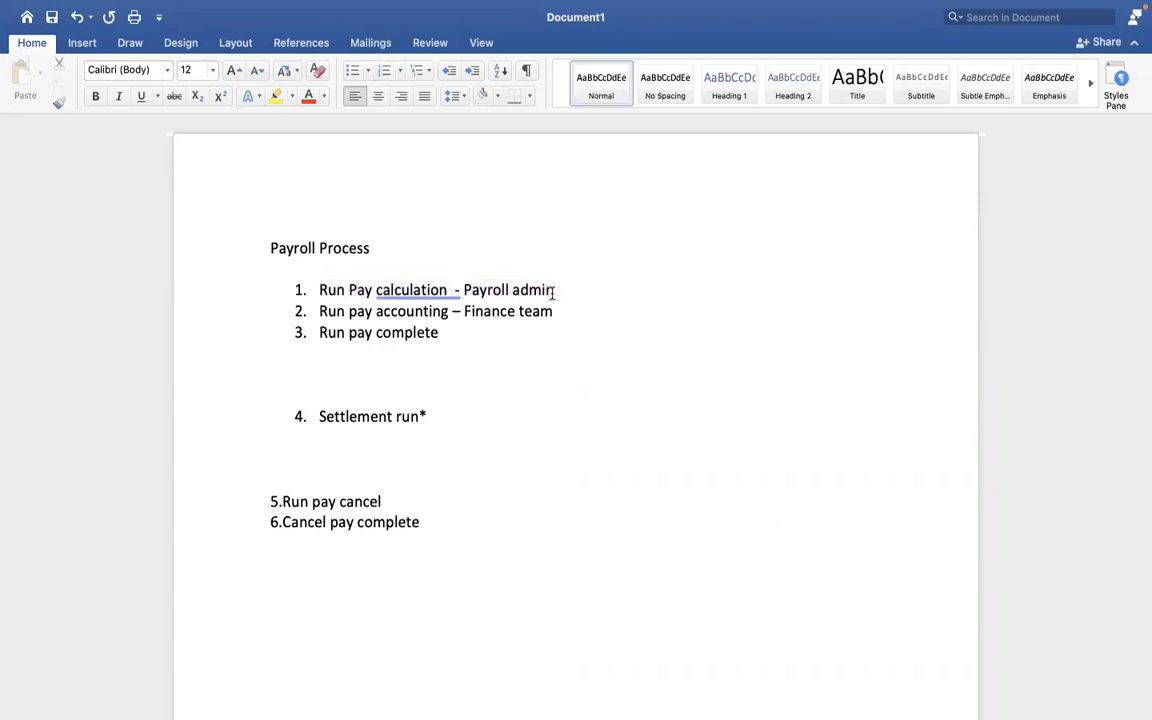
left_click_drag(553, 289, 340, 292)
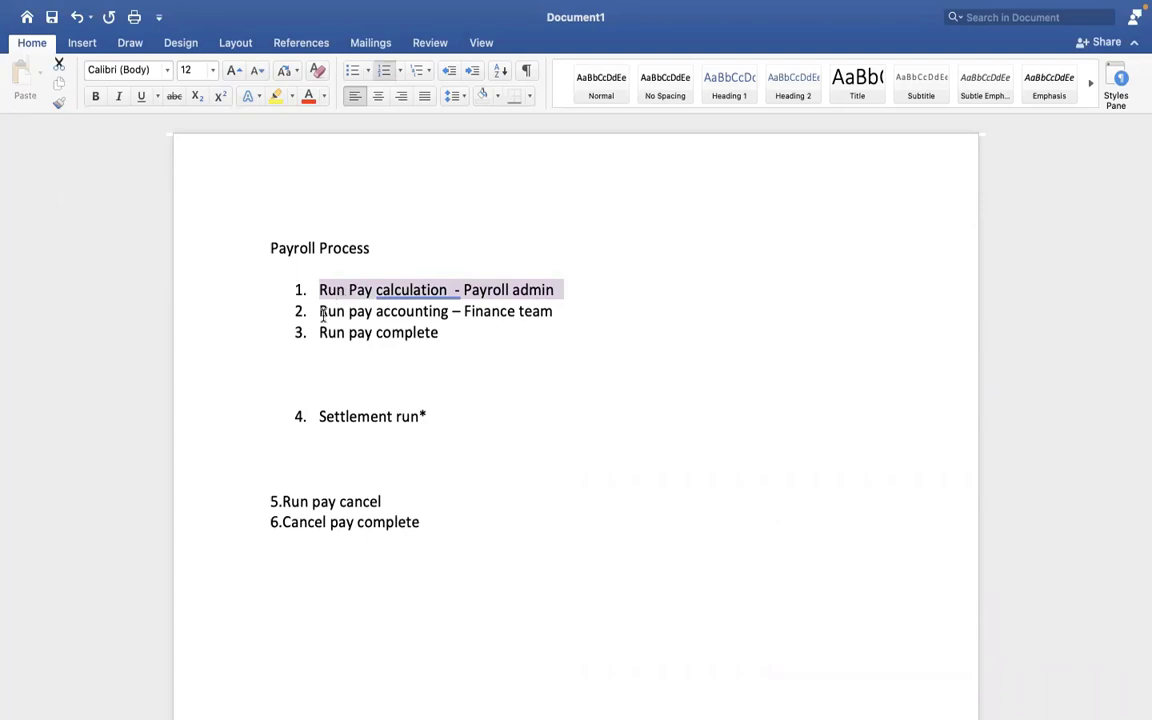
left_click_drag(318, 311, 446, 316)
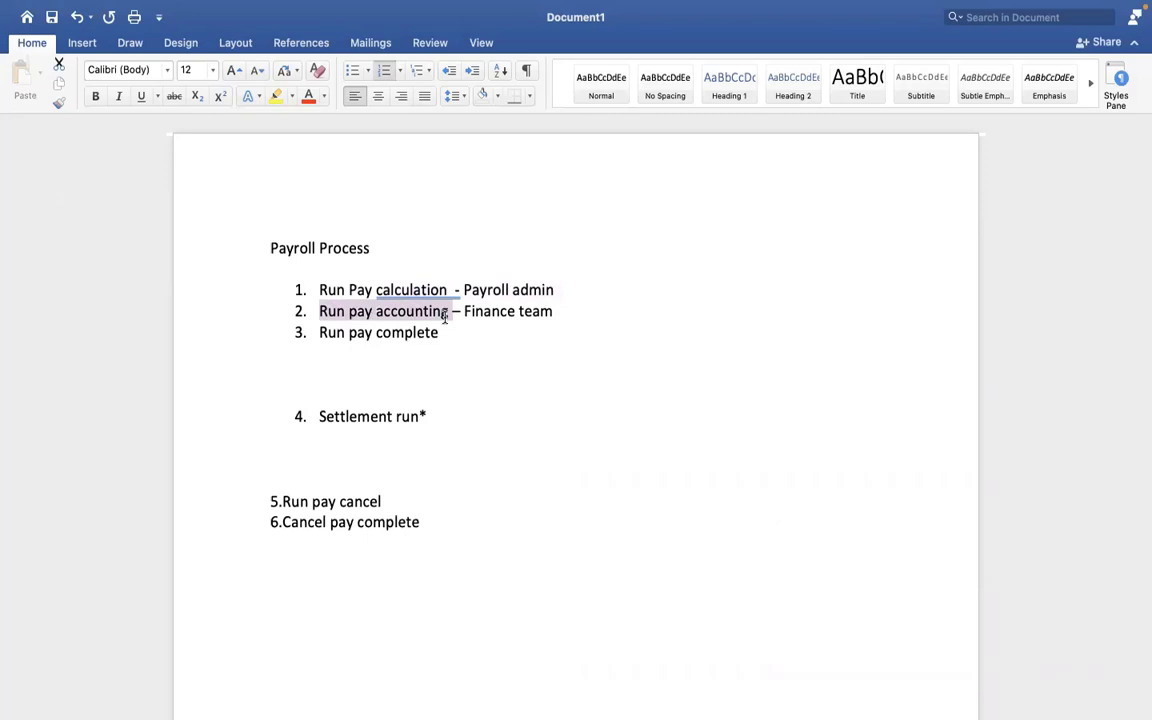
left_click(378, 318)
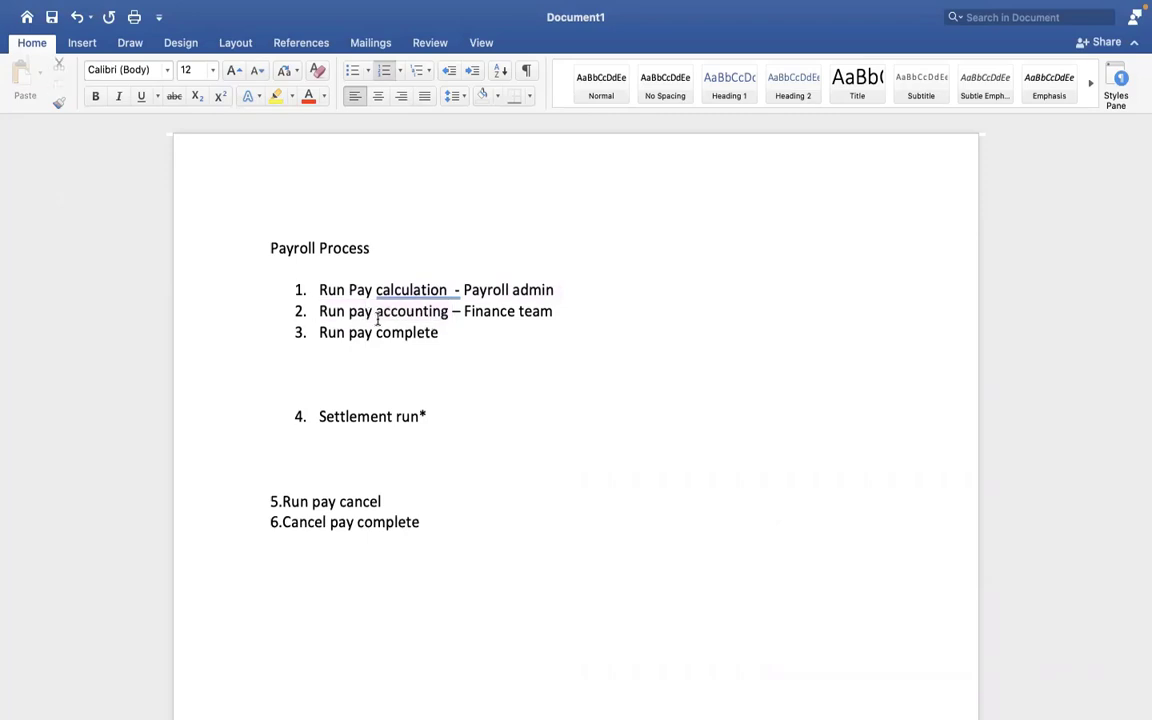
left_click_drag(448, 332, 517, 290)
left_click(551, 335)
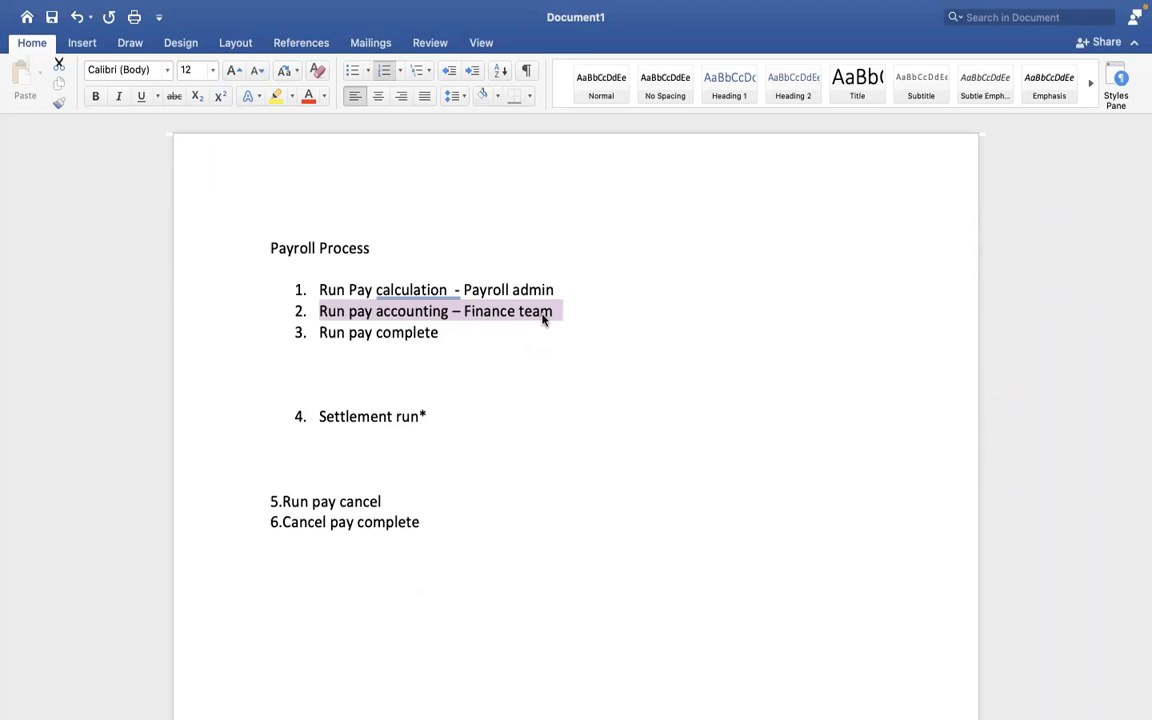
left_click(448, 332)
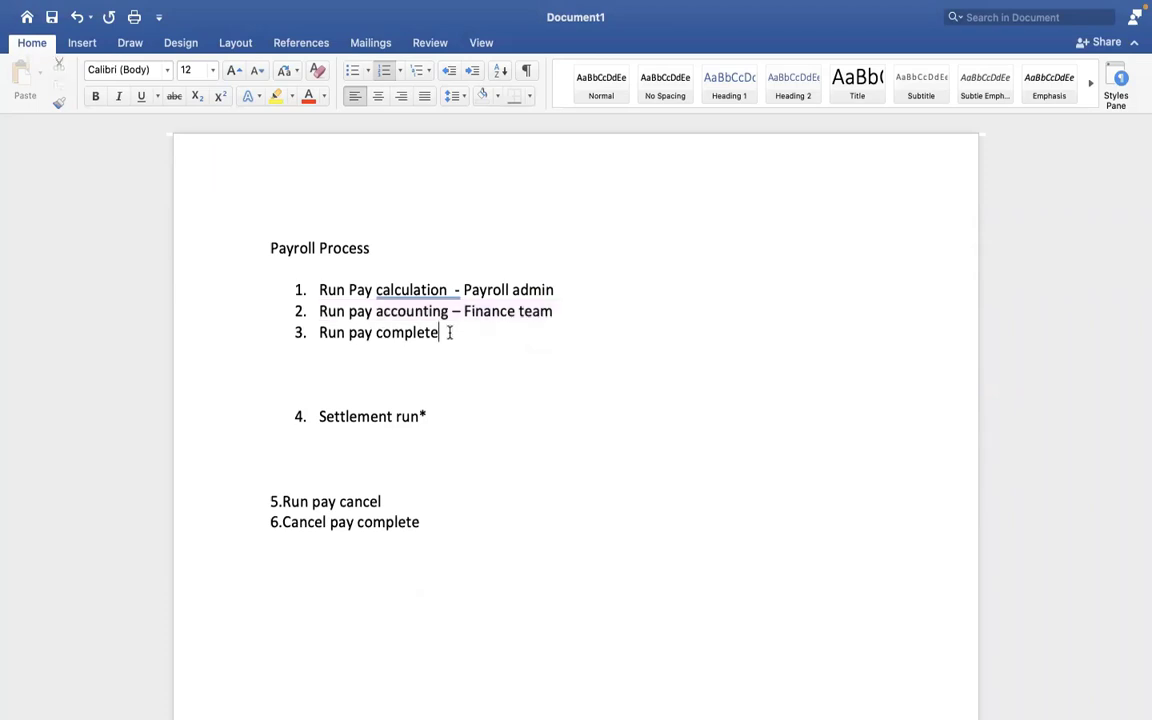
left_click_drag(430, 332, 322, 331)
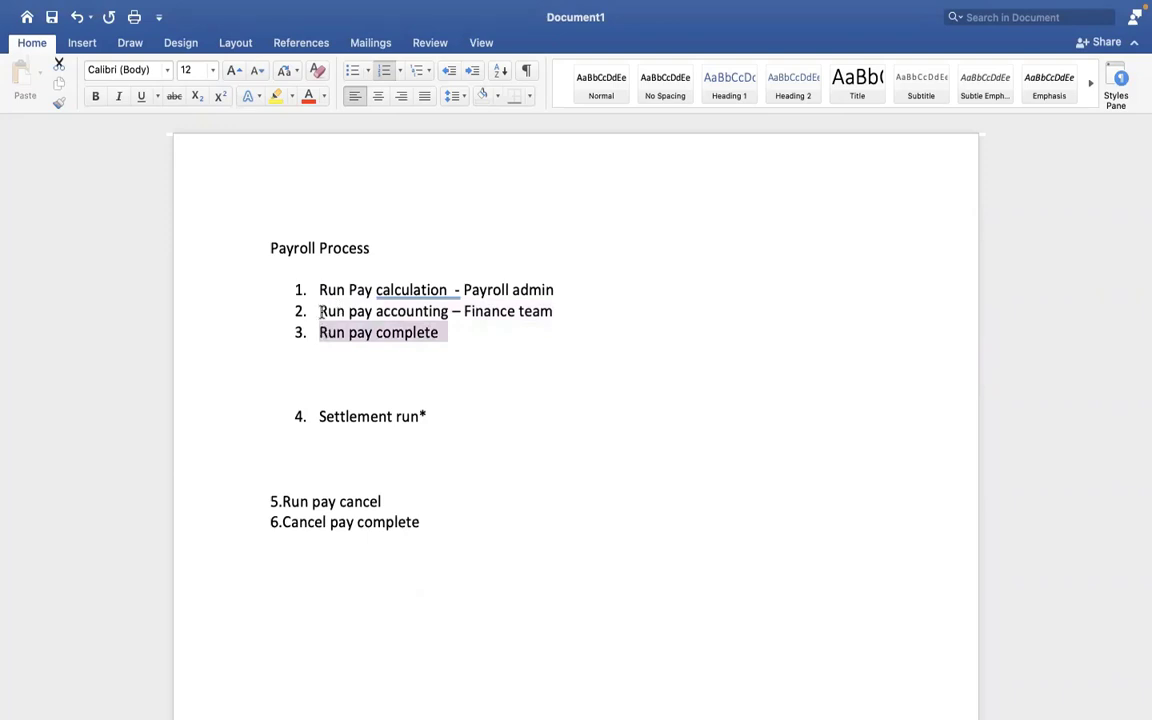
left_click_drag(319, 311, 622, 312)
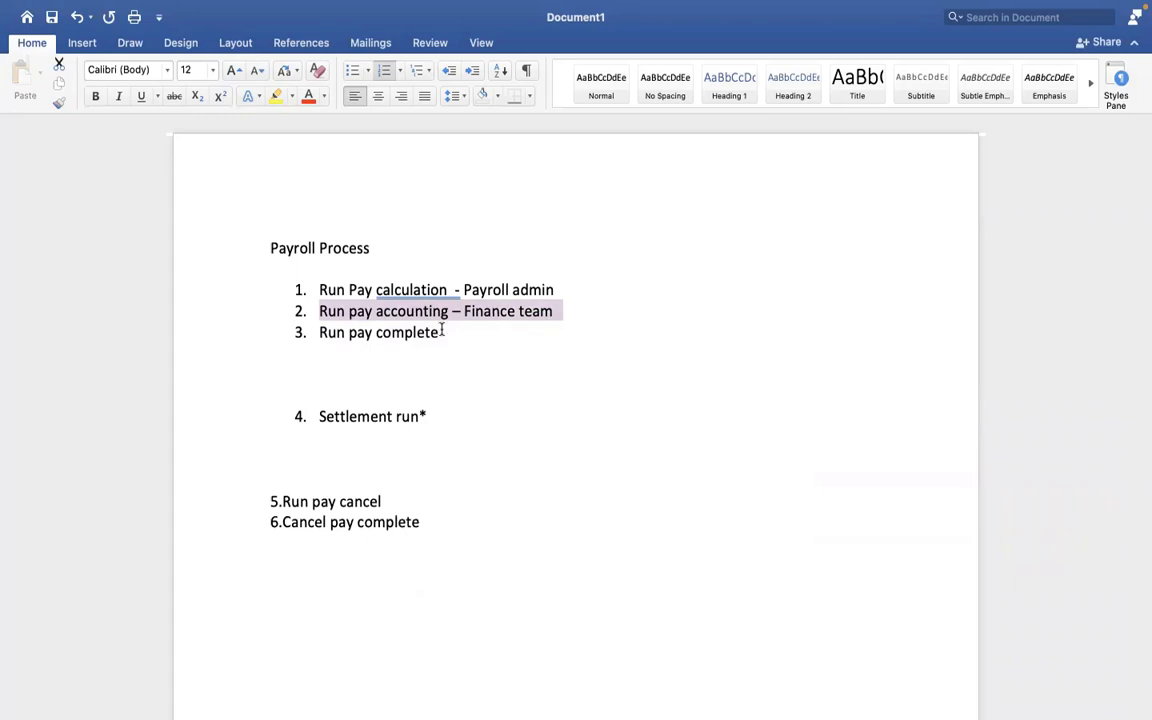
key("ctrl+Right")
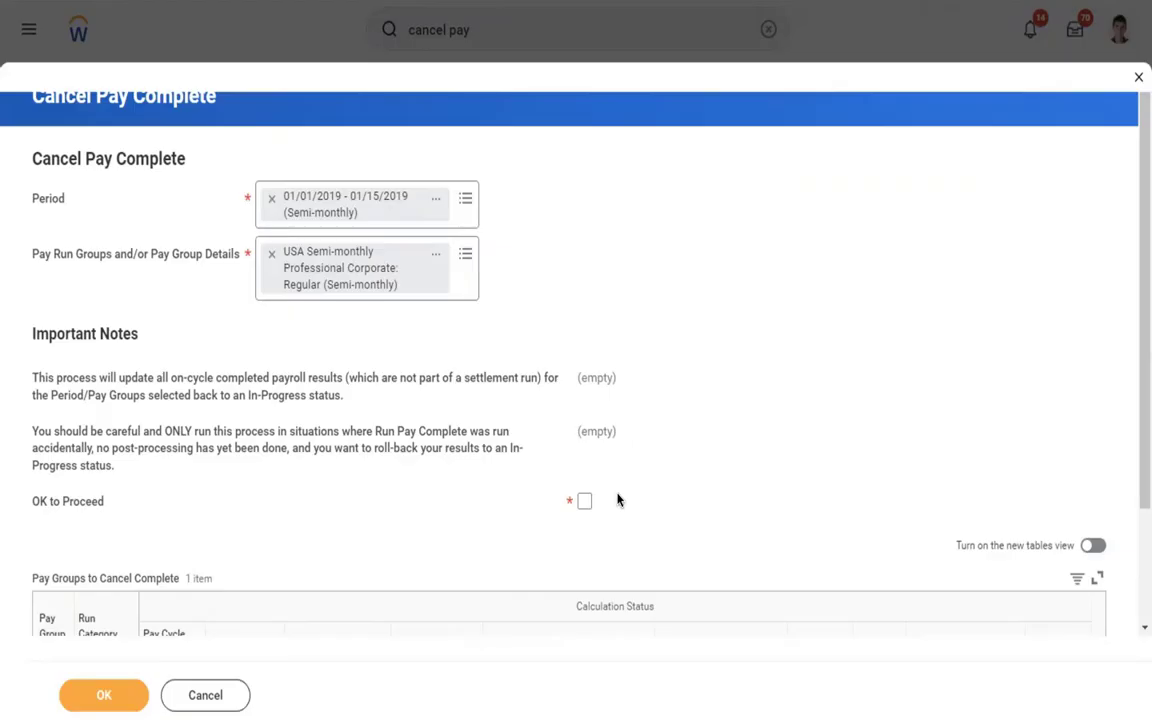